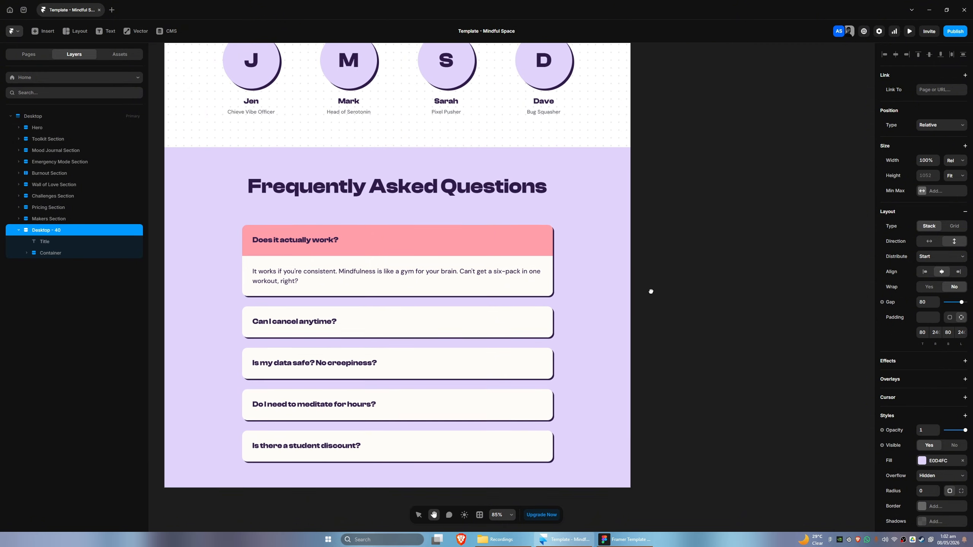
# Switch between the Framer page and the Figma design to compare the FAQ section
pyautogui.hotkey('alt', 'Tab')
pyautogui.hotkey('alt', 'Tab')
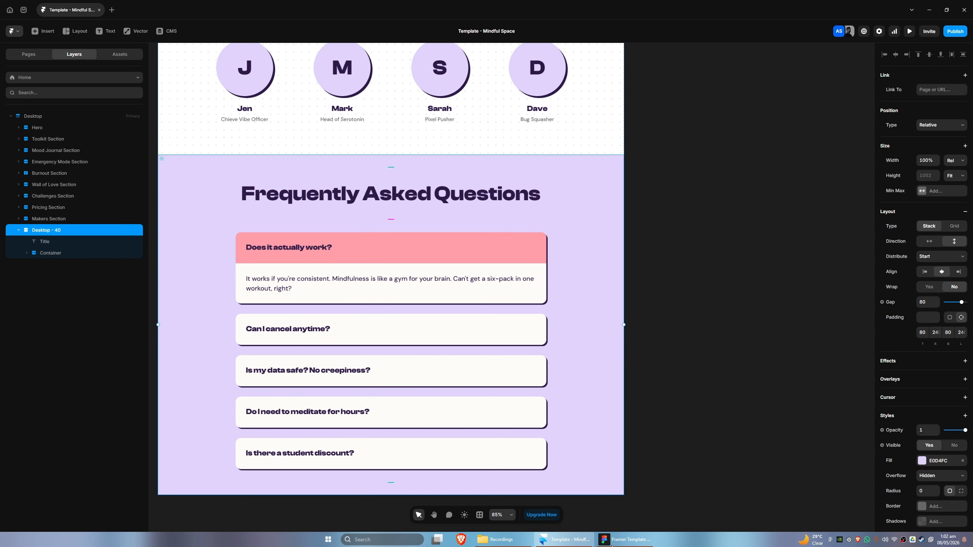
pyautogui.hotkey('alt', 'Tab')
pyautogui.hotkey('alt', 'Tab')
pyautogui.hotkey('alt', 'Tab')
pyautogui.hotkey('alt', 'Tab')
pyautogui.click(604, 540)
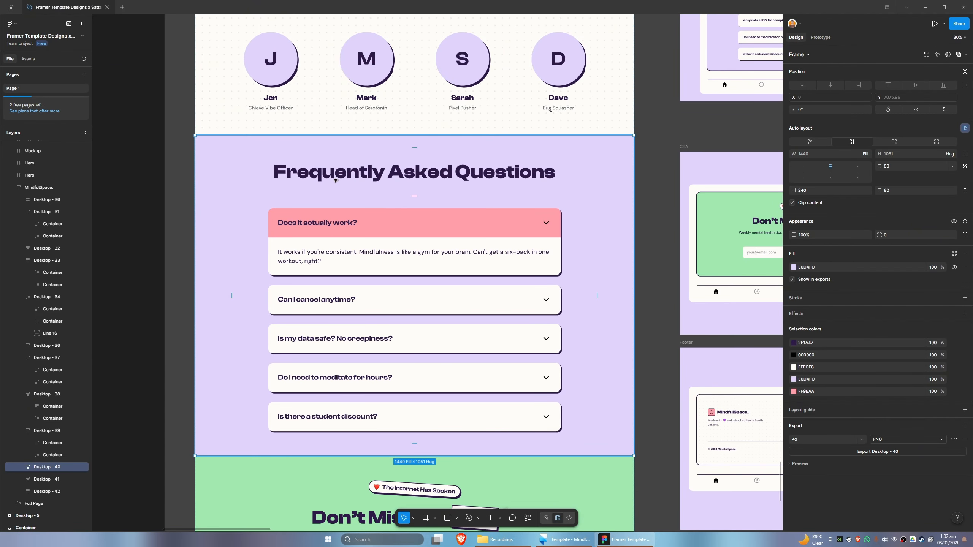
pyautogui.hotkey('alt', 'Tab')
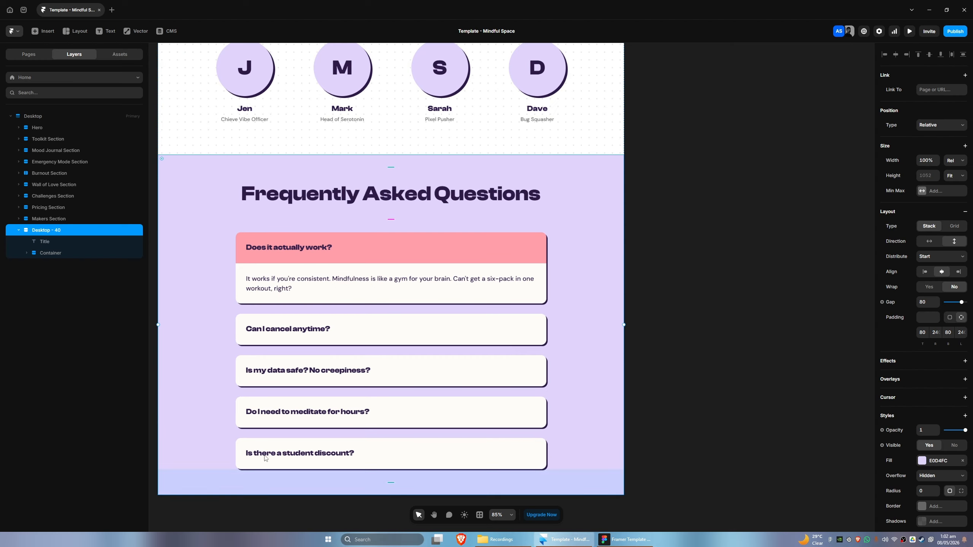
# Rename the Desktop - 40 section layer as FAQ and expand its question layers
pyautogui.doubleClick(49, 231)
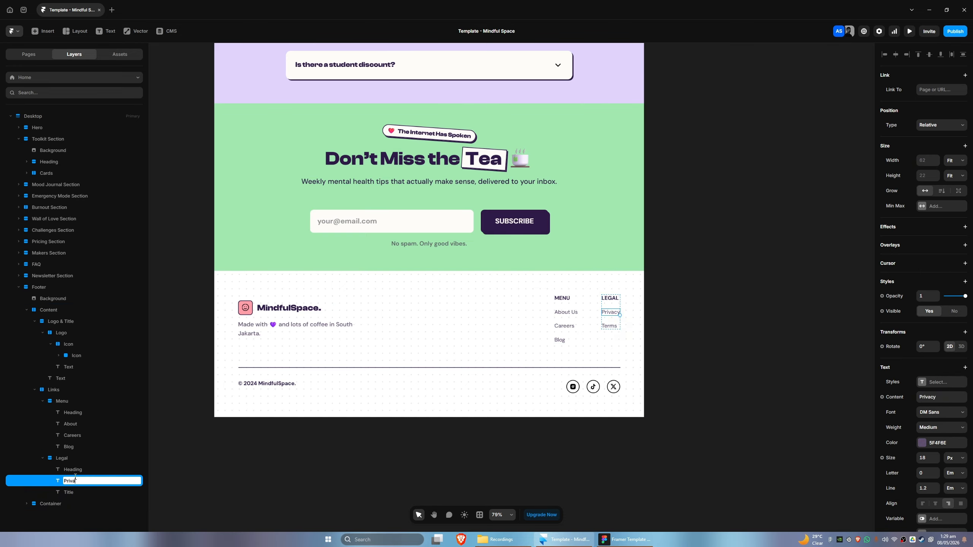
pyautogui.doubleClick(61, 509)
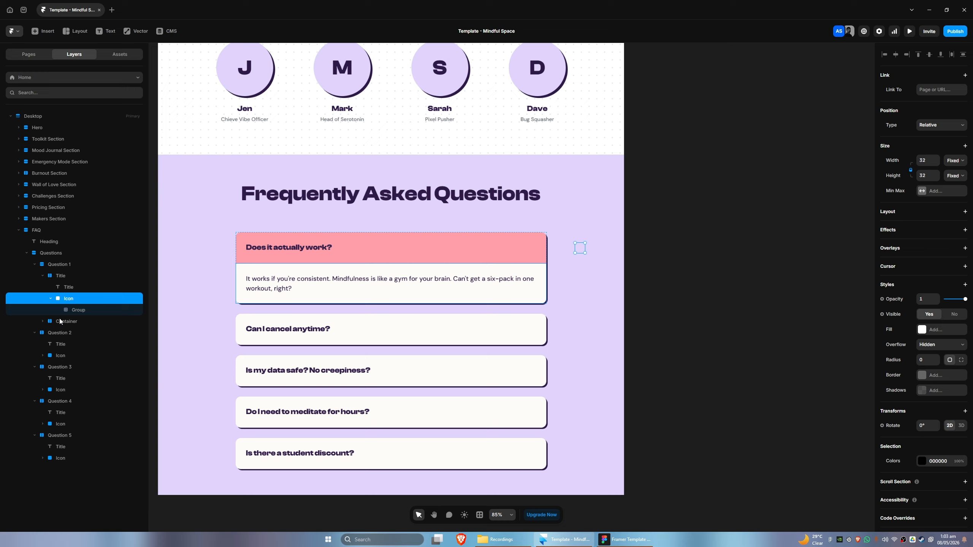
pyautogui.click(61, 355)
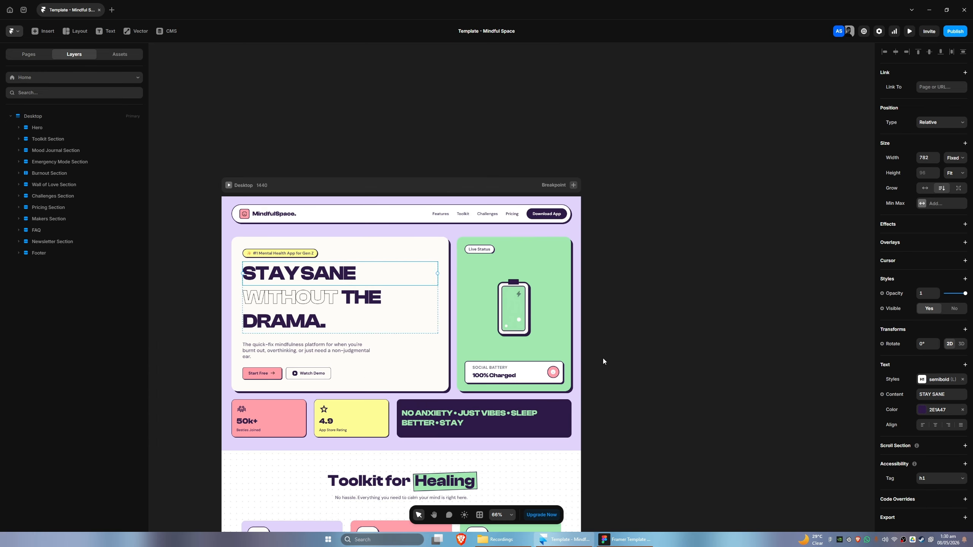
# Scroll through the whole landing page to review each section's layout
pyautogui.scroll(-3, 610, 251)
pyautogui.scroll(2, 643, 321)
pyautogui.scroll(-3, 658, 370)
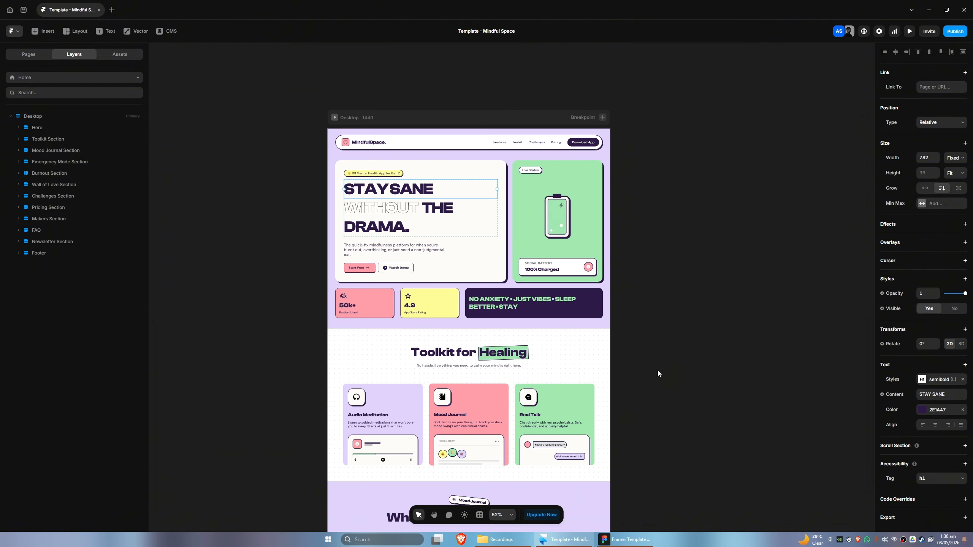
pyautogui.press('space')
pyautogui.moveTo(683, 404); pyautogui.dragTo(628, 413)
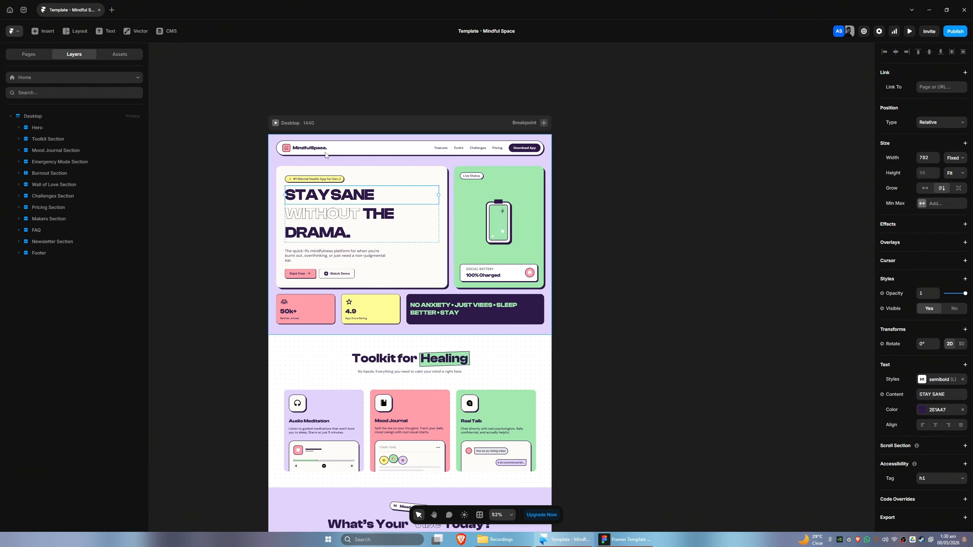
pyautogui.press('space')
pyautogui.scroll(-5, 567, 306)
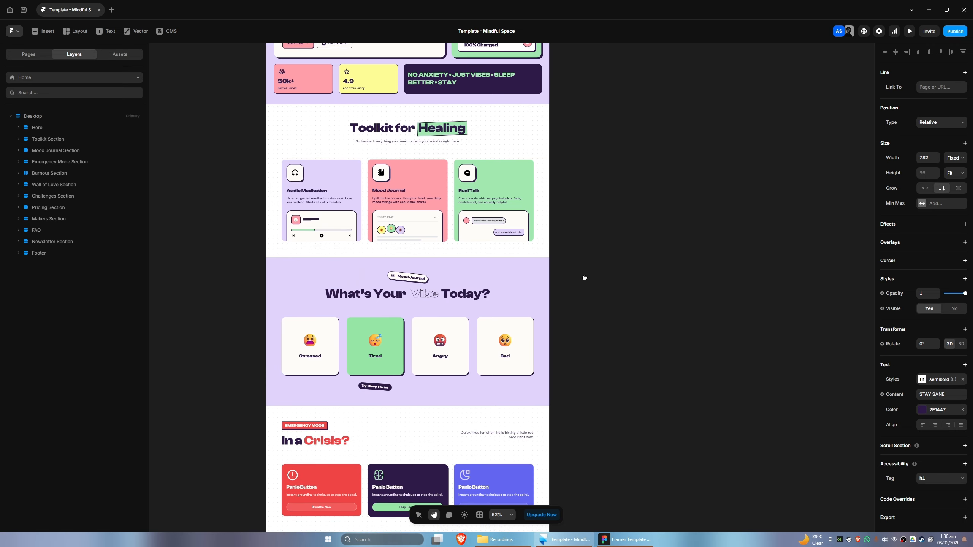
pyautogui.scroll(-10, 585, 277)
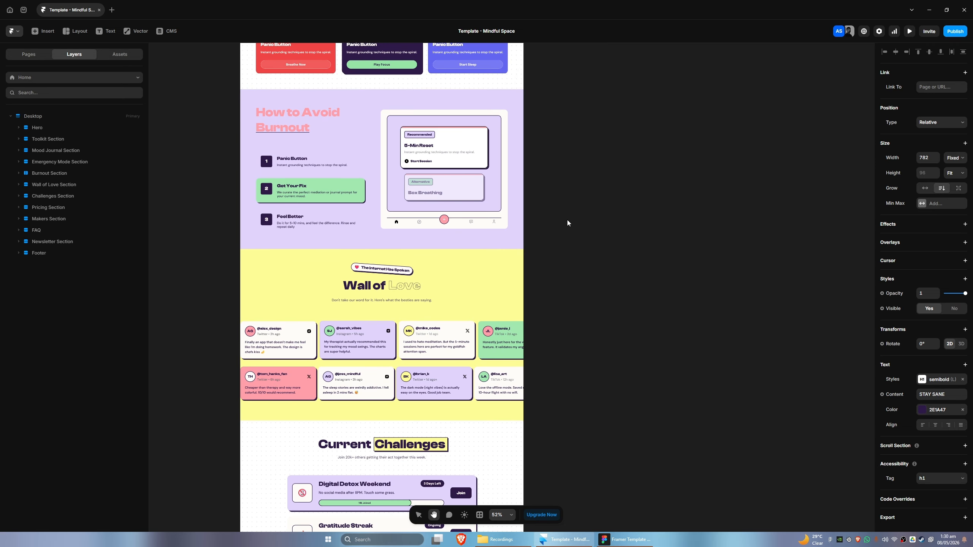
pyautogui.scroll(-4, 567, 223)
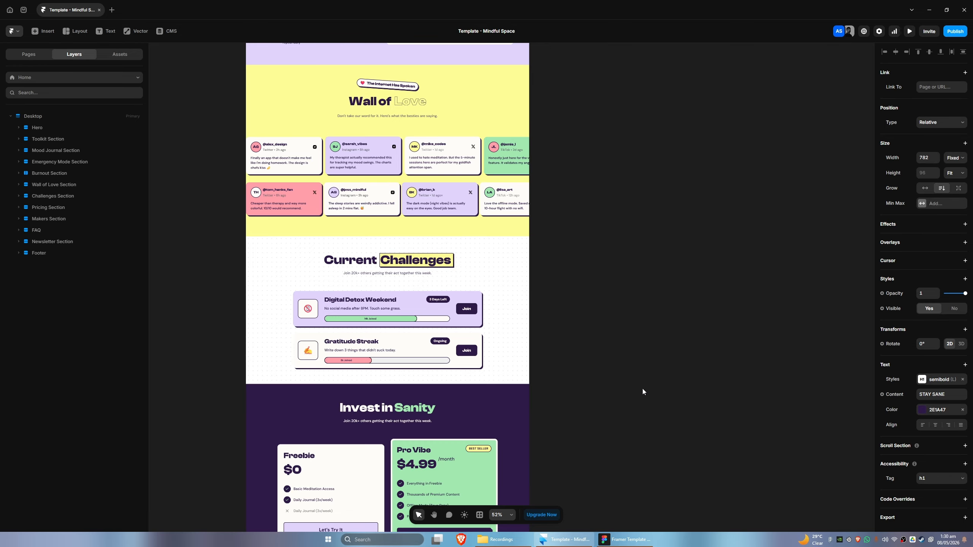
pyautogui.scroll(-5, 573, 394)
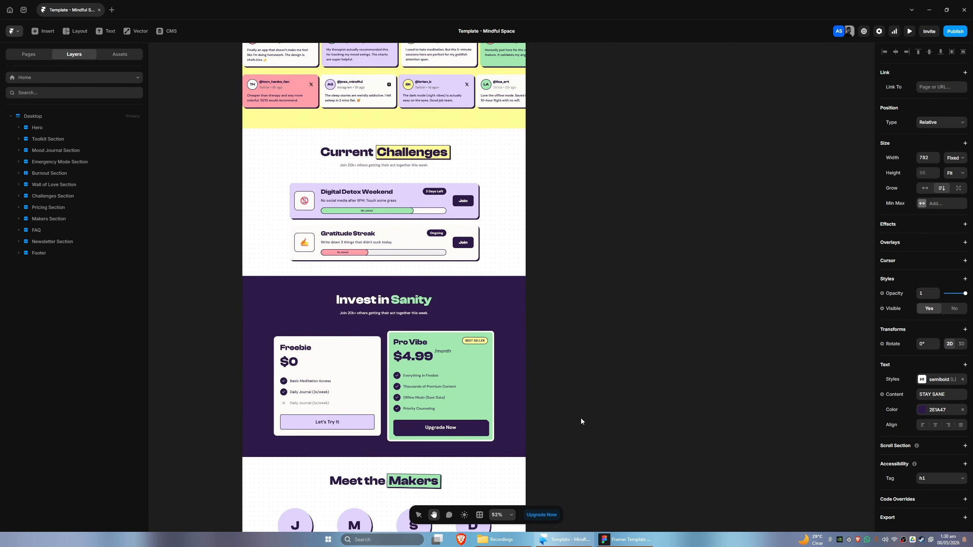
pyautogui.scroll(-5, 581, 383)
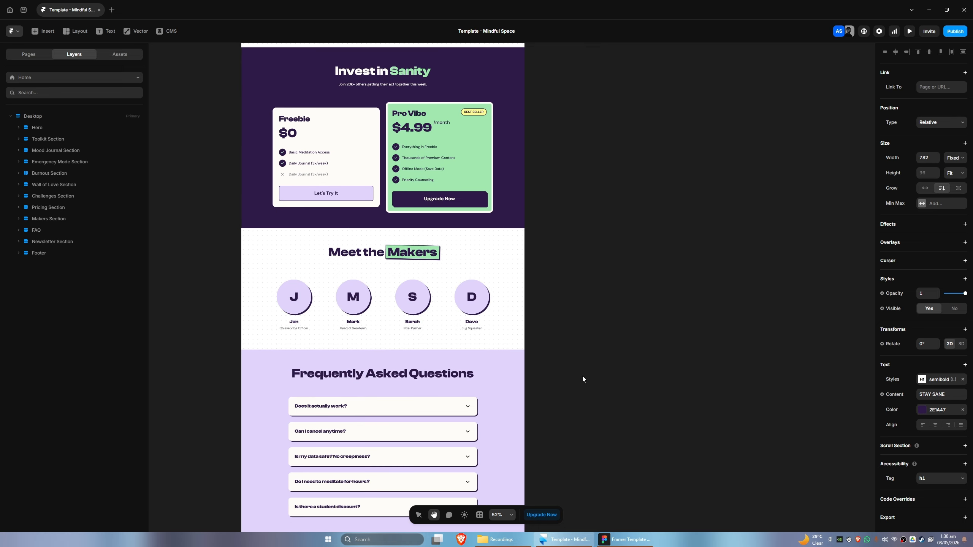
pyautogui.scroll(-3, 567, 345)
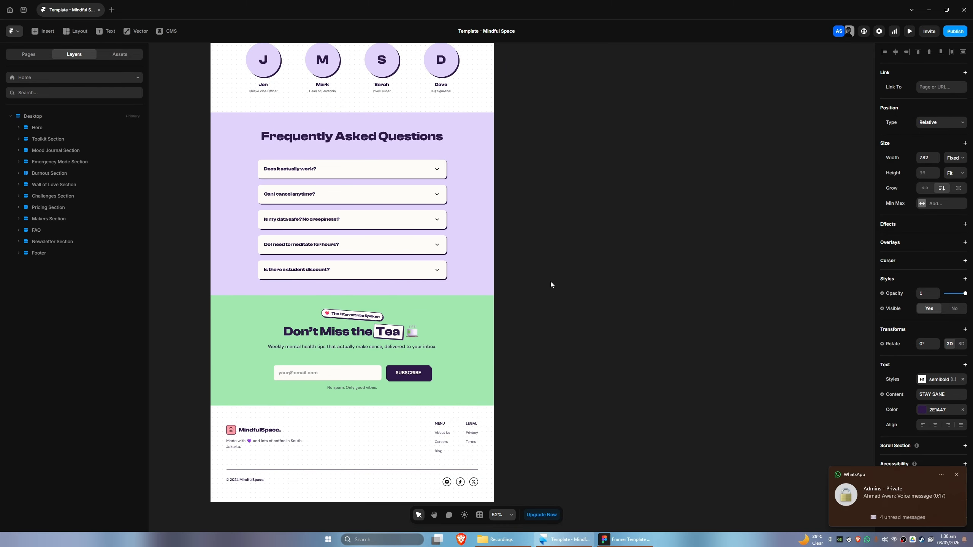
pyautogui.scroll(3, 650, 372)
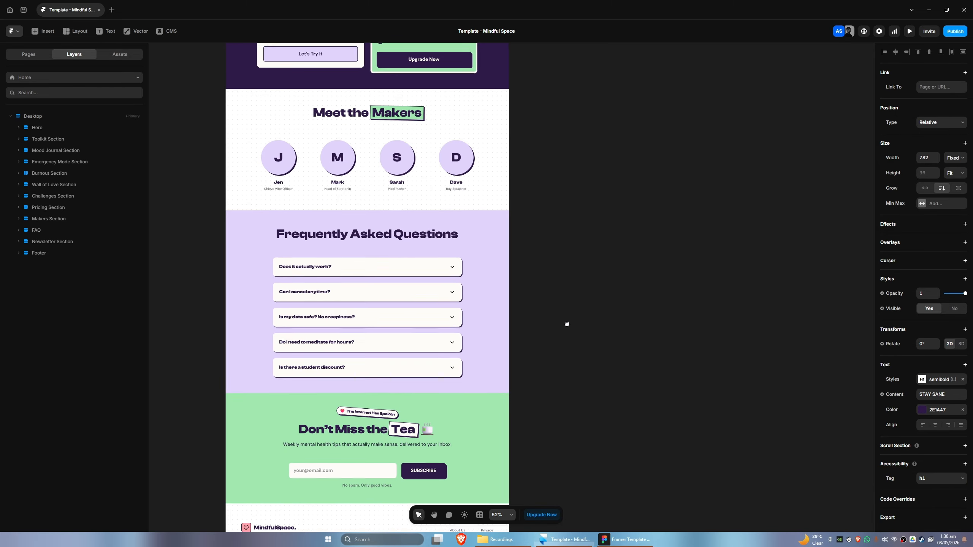
pyautogui.scroll(10, 580, 215)
pyautogui.scroll(20, 604, 205)
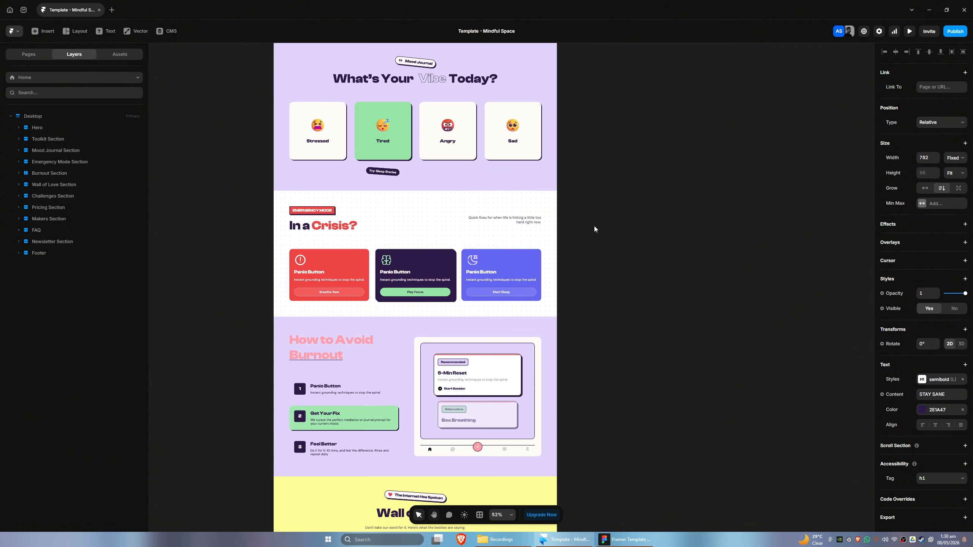
pyautogui.scroll(5, 571, 380)
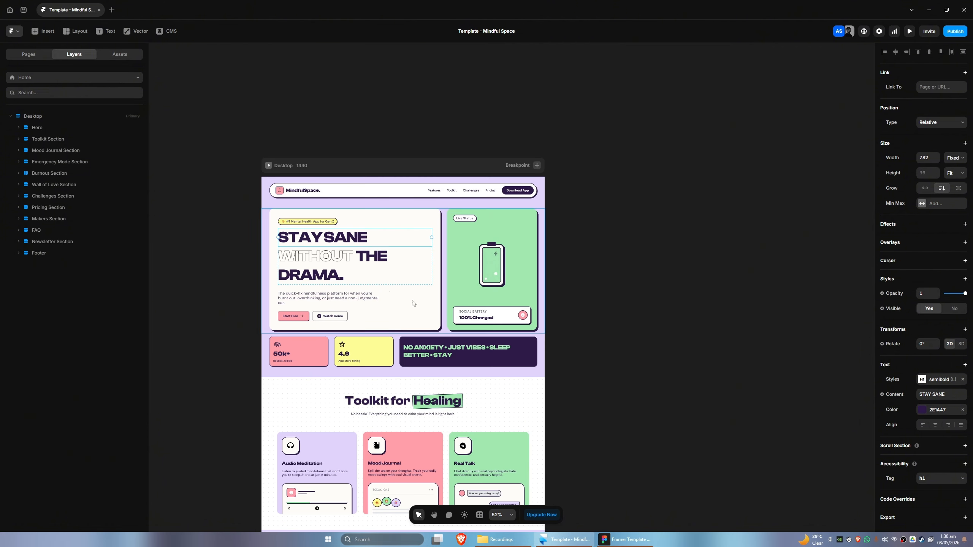
pyautogui.scroll(2, 374, 242)
pyautogui.scroll(2, 341, 245)
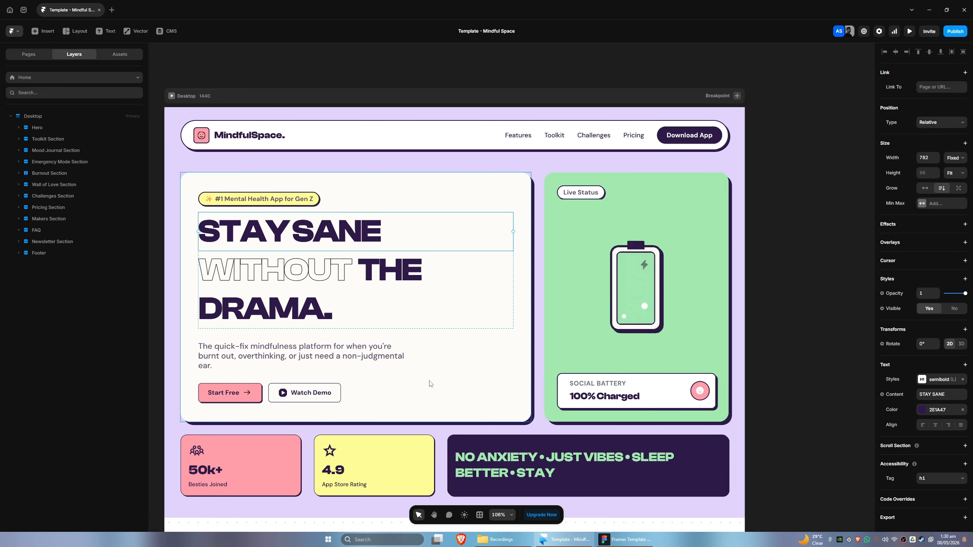
pyautogui.scroll(-1, 477, 418)
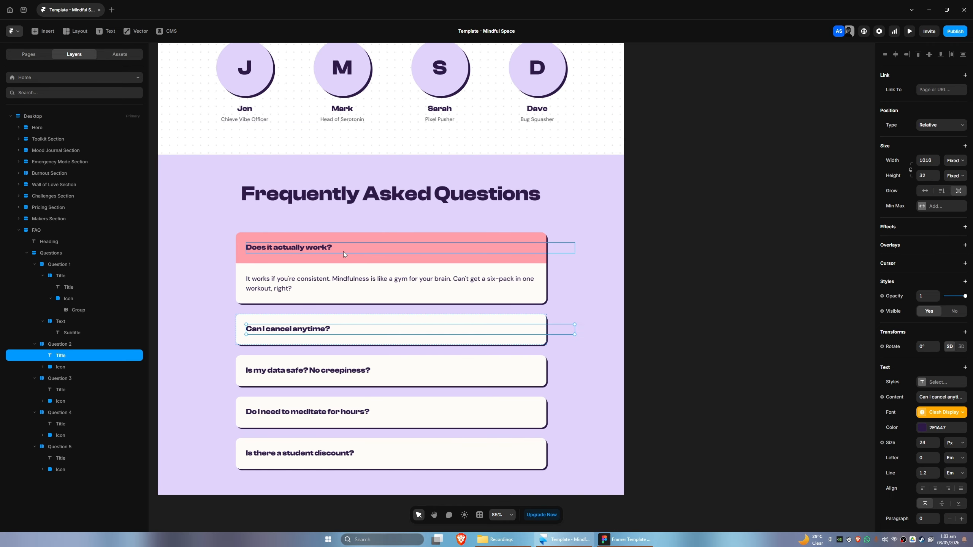
# Compare with the Figma design and inspect the layers inside the first FAQ question
pyautogui.click(612, 543)
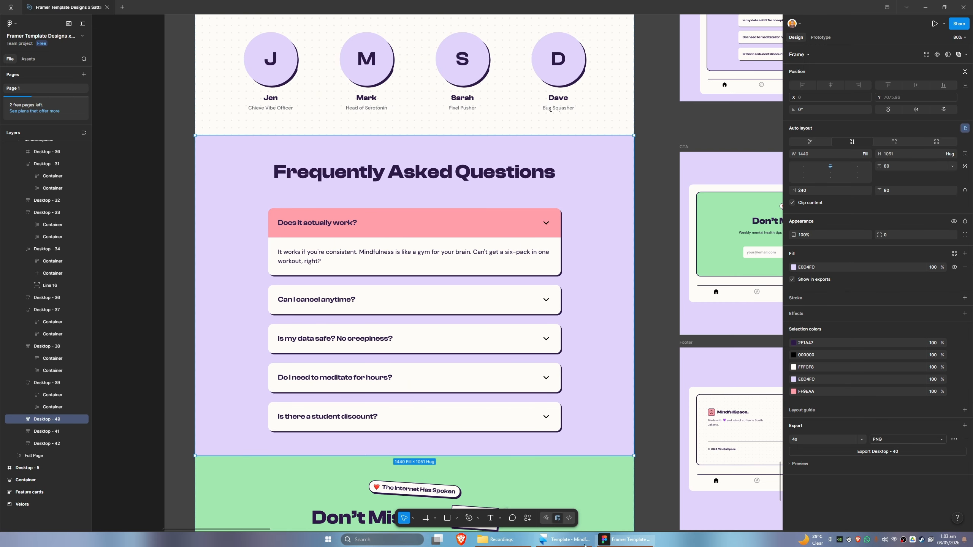
pyautogui.click(566, 539)
pyautogui.click(45, 254)
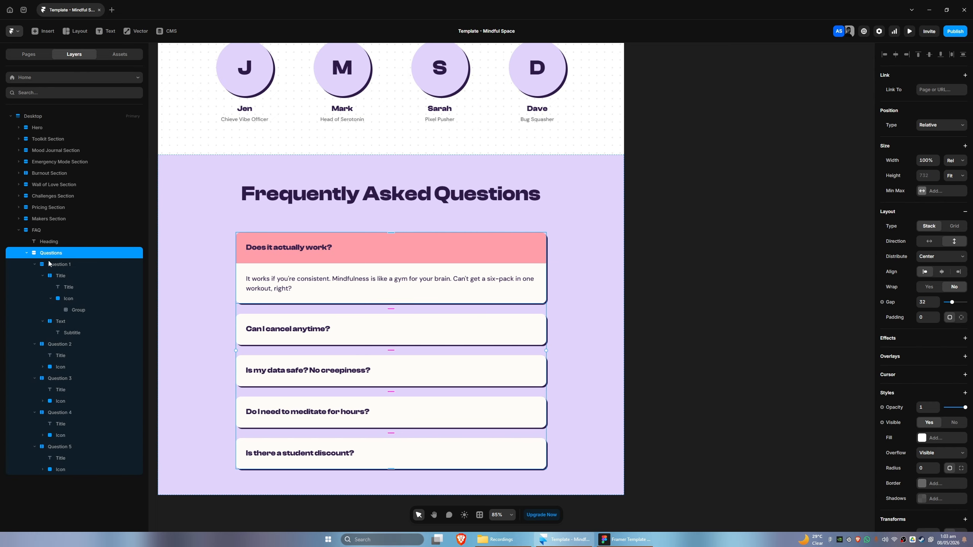
pyautogui.click(51, 264)
pyautogui.click(55, 276)
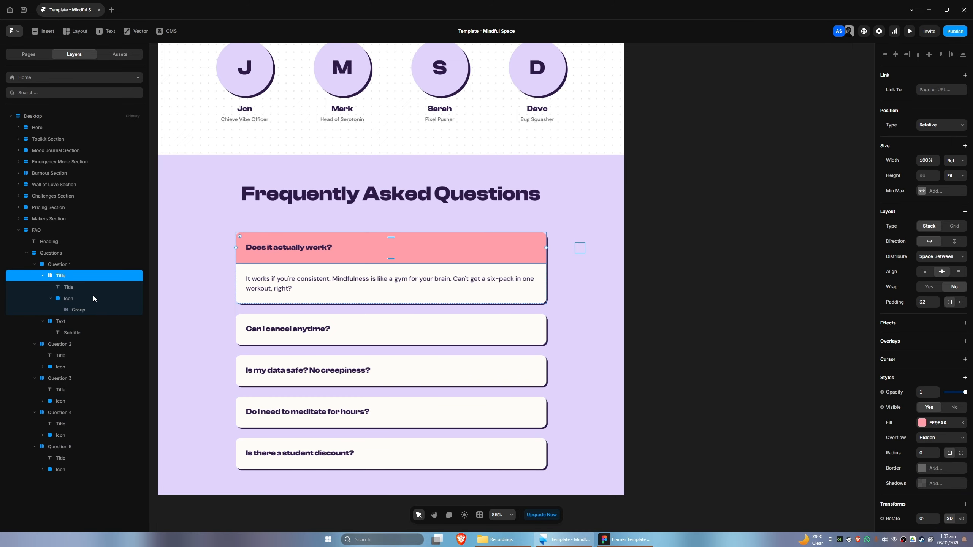
pyautogui.click(71, 287)
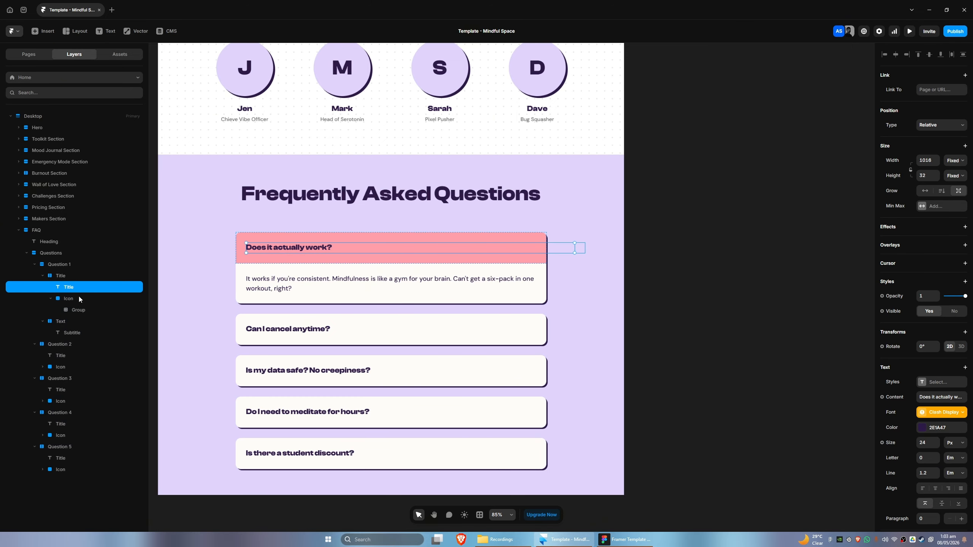
pyautogui.click(78, 299)
pyautogui.click(66, 277)
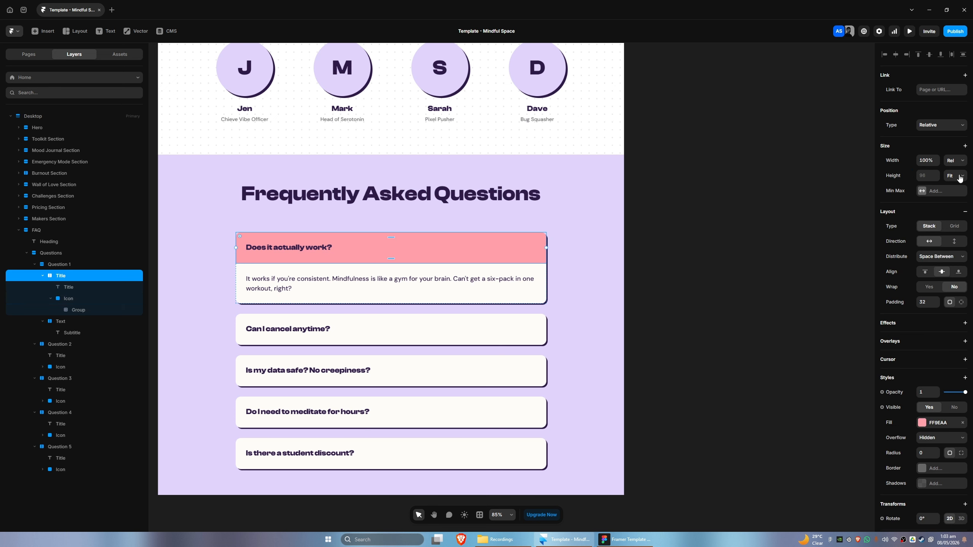
pyautogui.click(94, 264)
pyautogui.click(73, 254)
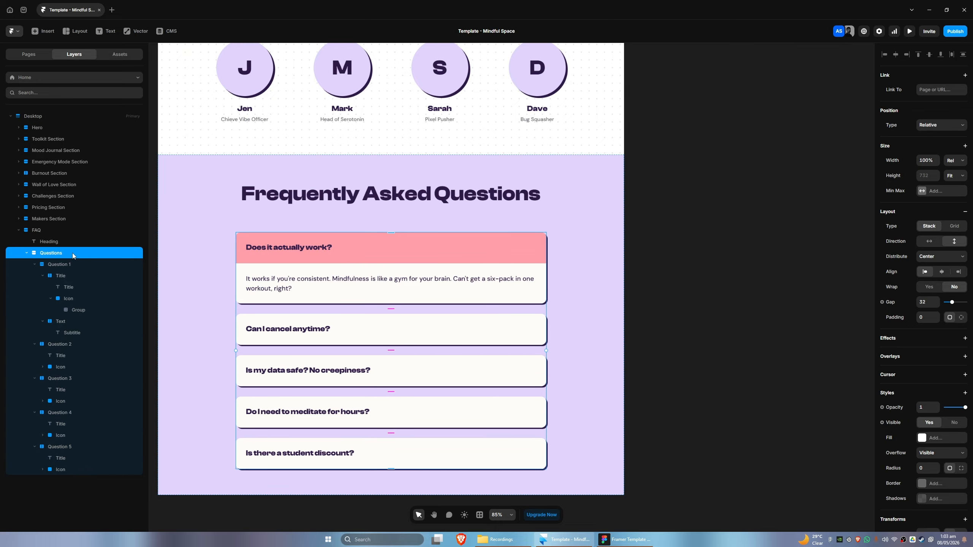
pyautogui.click(58, 230)
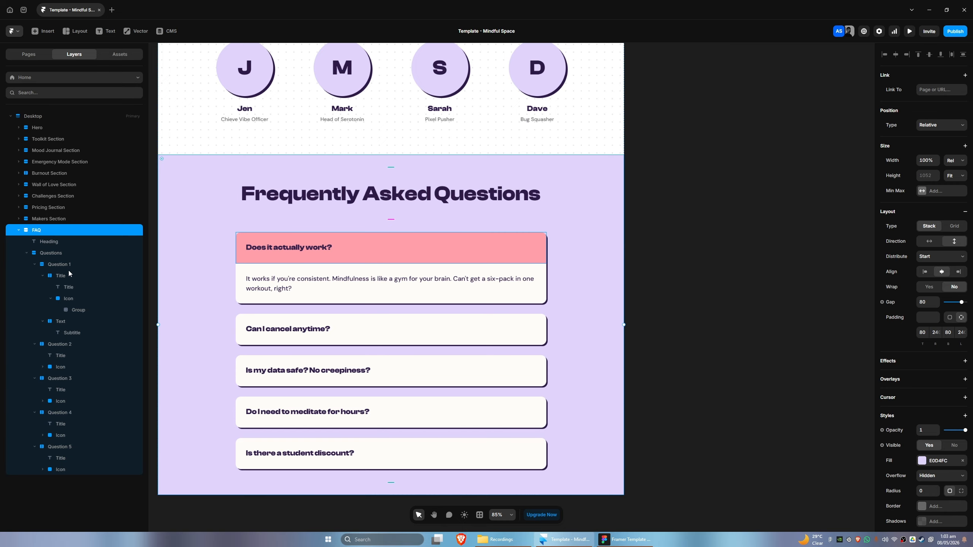
pyautogui.click(81, 302)
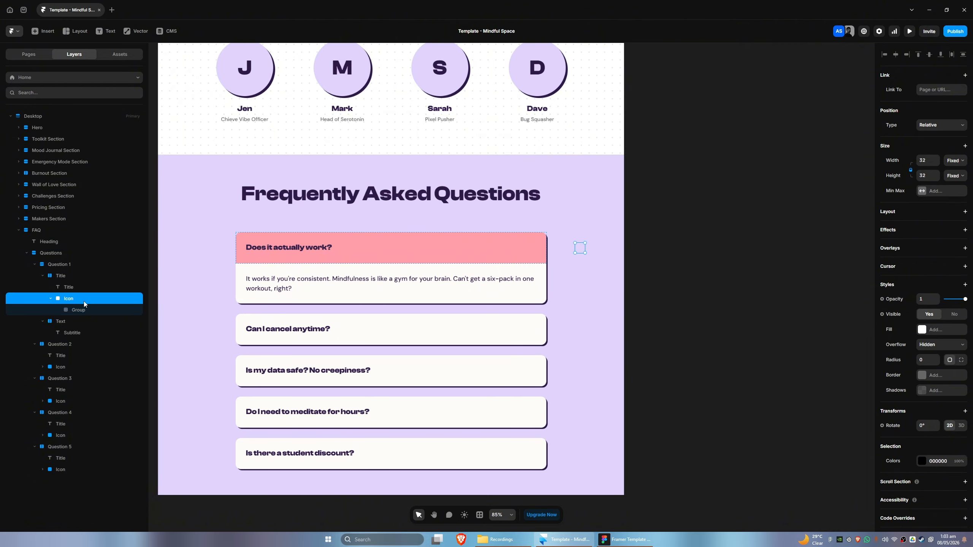
# Set the first FAQ question title's width to Fill
pyautogui.click(80, 288)
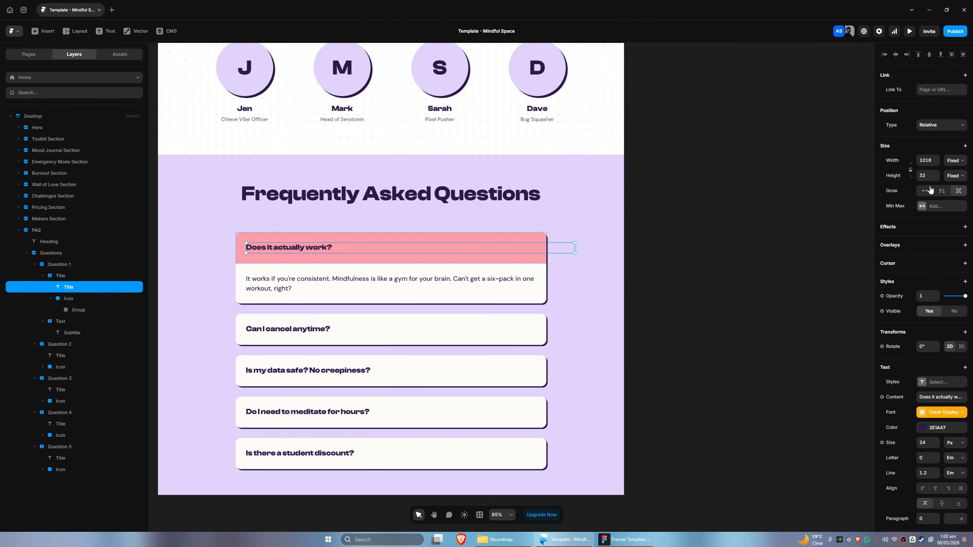
pyautogui.click(955, 162)
pyautogui.click(949, 193)
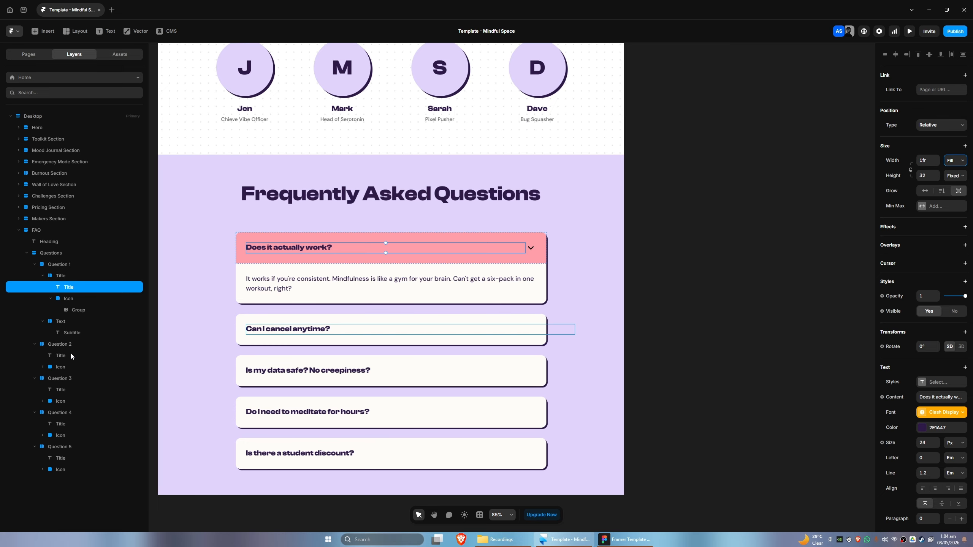
# Set the widths of the second and third FAQ question titles to Fill
pyautogui.click(59, 356)
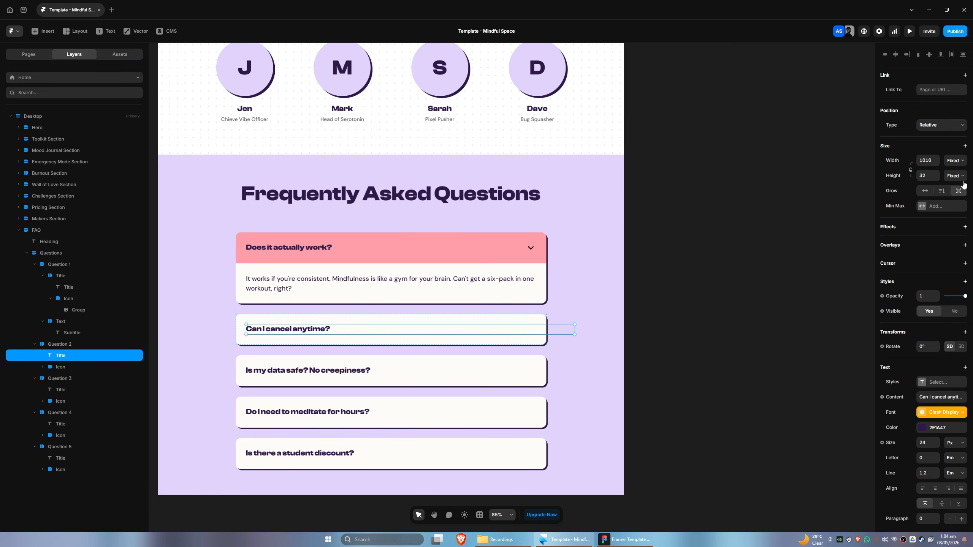
pyautogui.click(958, 162)
pyautogui.click(953, 182)
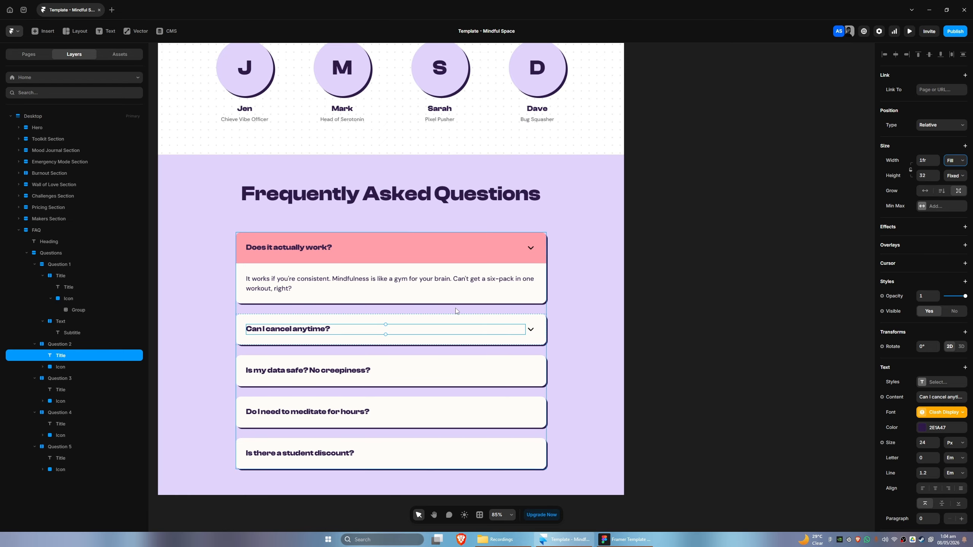
pyautogui.click(60, 390)
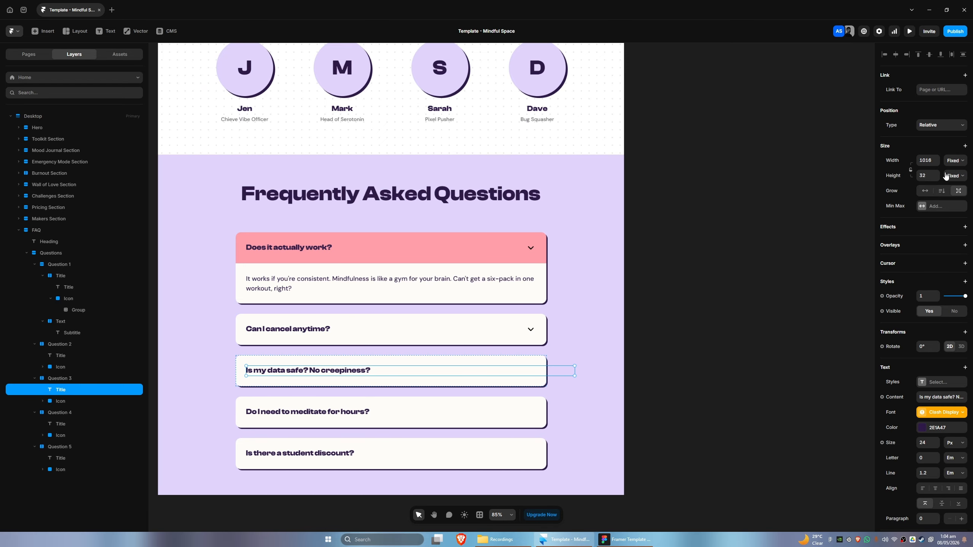
pyautogui.click(953, 162)
pyautogui.click(953, 186)
# Set the widths of the fourth and fifth FAQ question titles to Fill
pyautogui.click(76, 425)
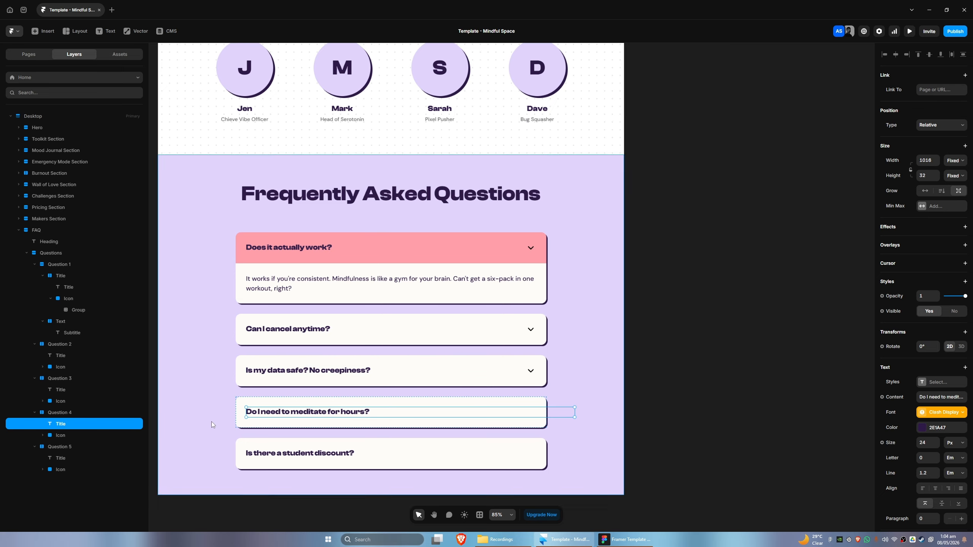
pyautogui.click(958, 162)
pyautogui.click(954, 184)
pyautogui.click(67, 458)
pyautogui.click(956, 161)
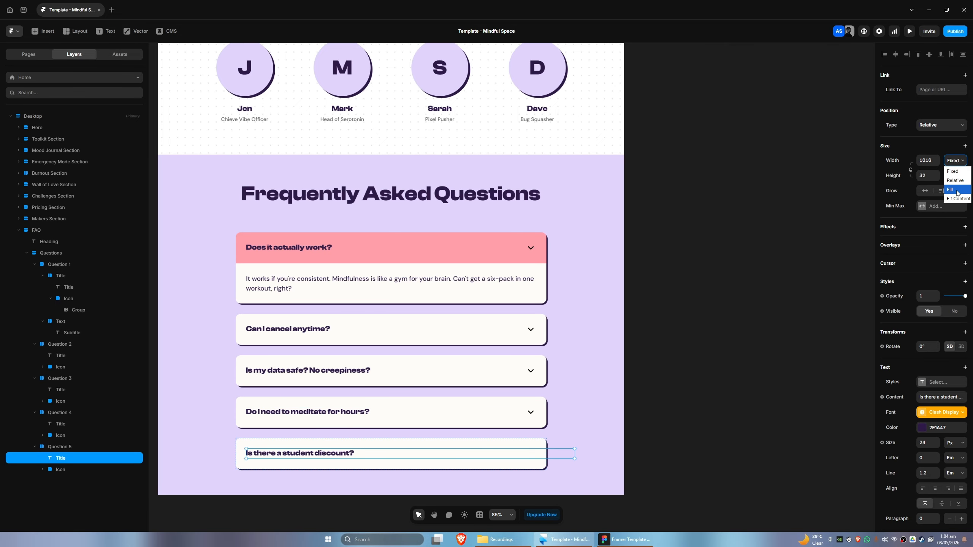
pyautogui.click(954, 189)
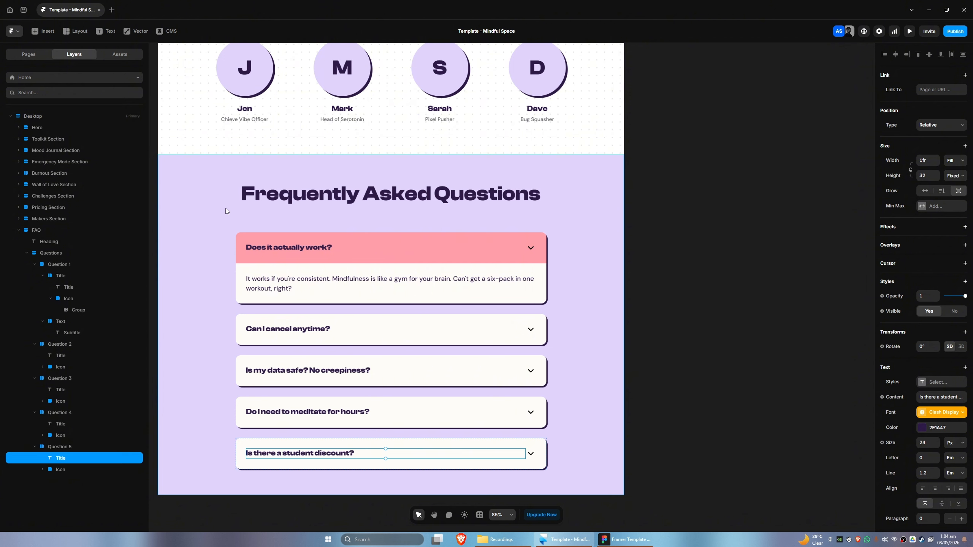
pyautogui.moveTo(662, 304); pyautogui.dragTo(708, 287)
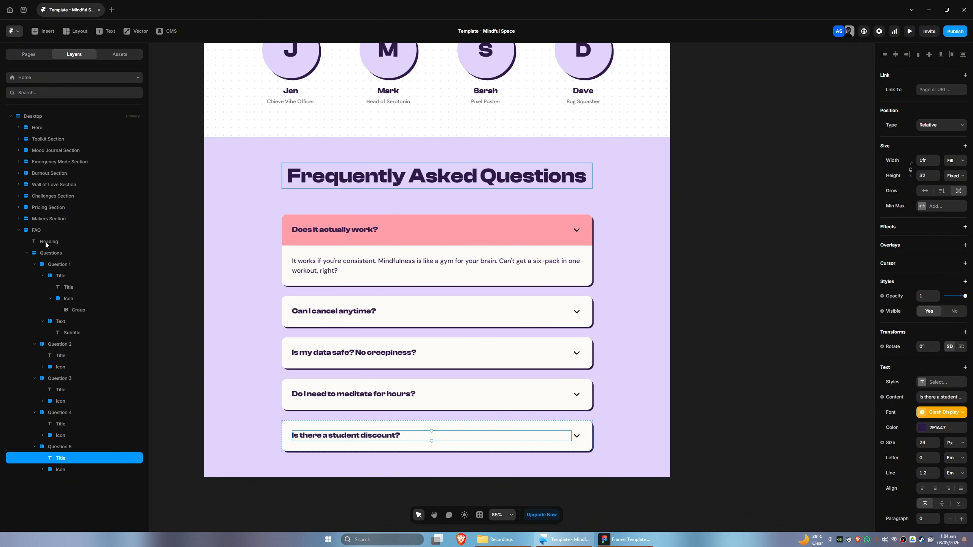
pyautogui.click(18, 230)
pyautogui.click(33, 232)
pyautogui.rightClick(36, 234)
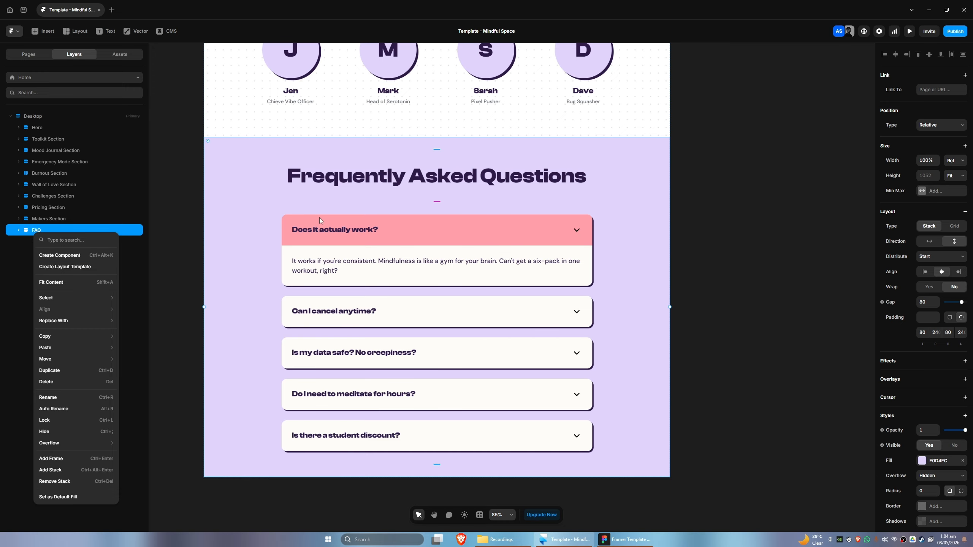
pyautogui.press('Escape')
# Turn the FAQ section's Questions stack into a component named FAQs
pyautogui.click(19, 230)
pyautogui.click(26, 253)
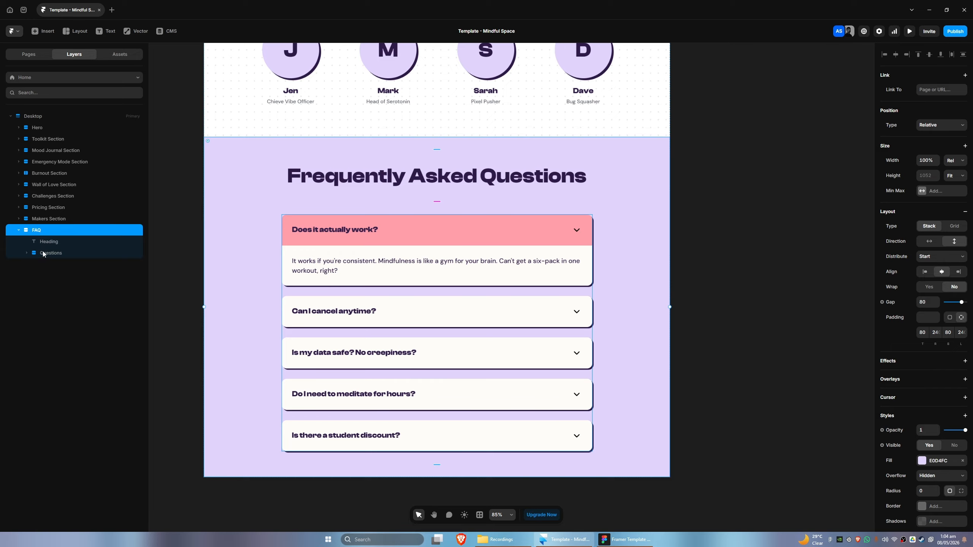
pyautogui.click(51, 256)
pyautogui.rightClick(49, 257)
pyautogui.click(69, 278)
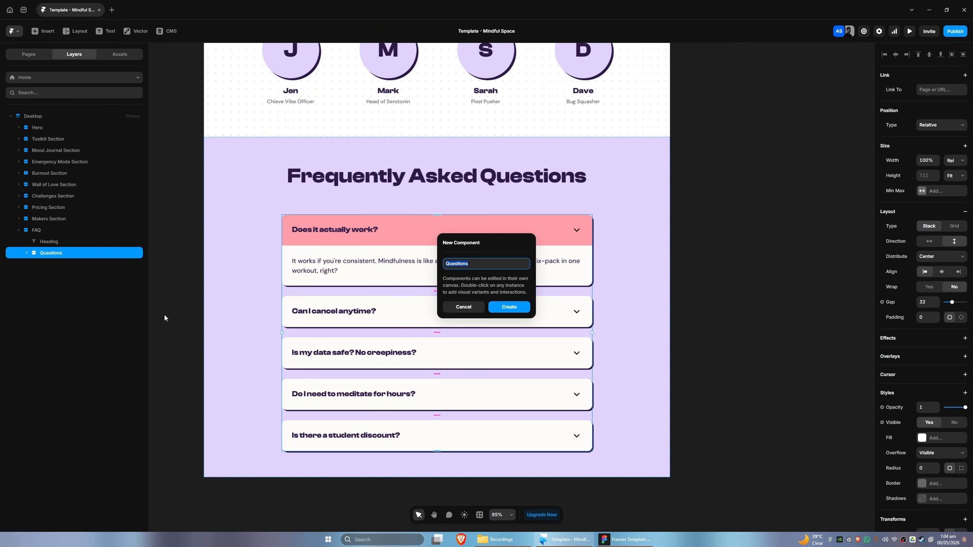
pyautogui.write('FAQs')
pyautogui.press('Return')
# Add a second variant to the FAQs component and rename the primary variant Collapsed
pyautogui.press('space')
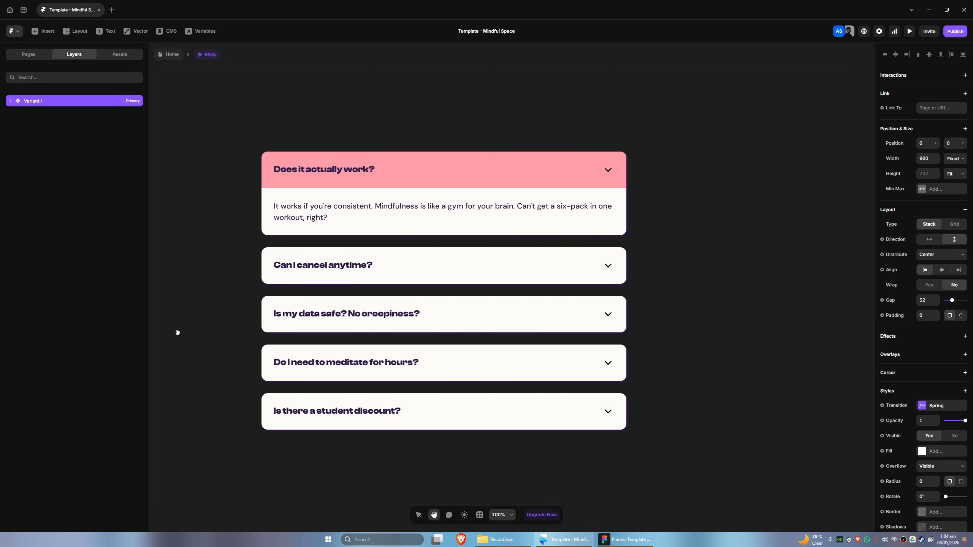
pyautogui.scroll(-3, 202, 331)
pyautogui.press('space')
pyautogui.moveTo(567, 442); pyautogui.dragTo(555, 402)
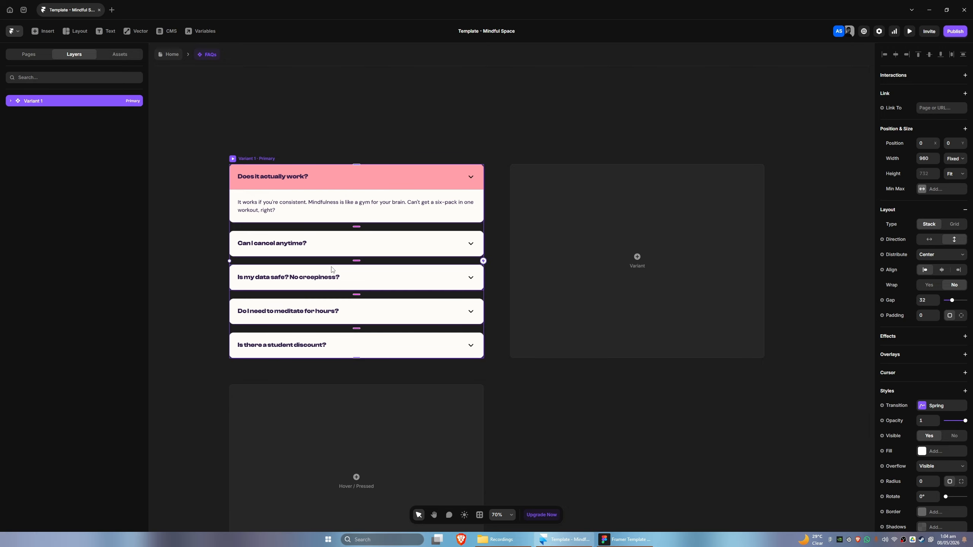
pyautogui.doubleClick(263, 160)
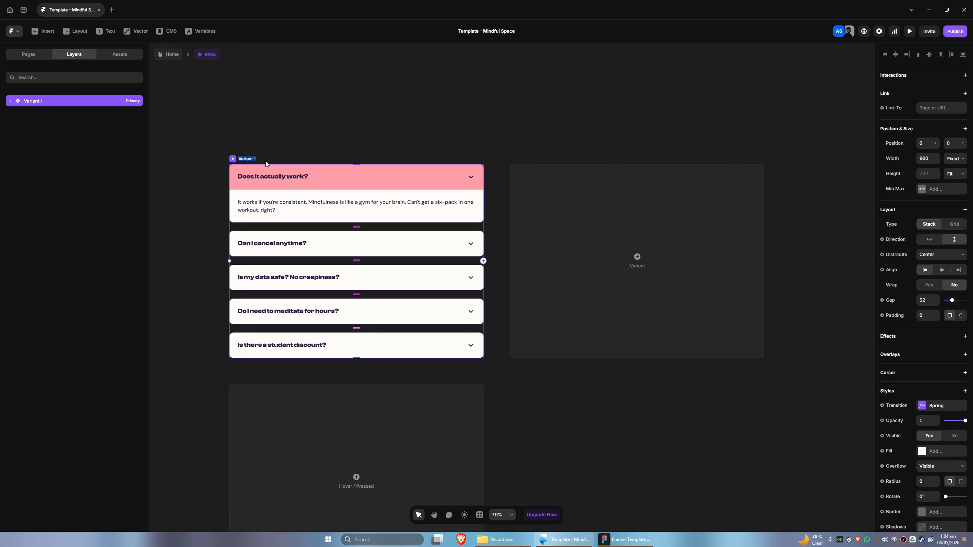
pyautogui.click(273, 140)
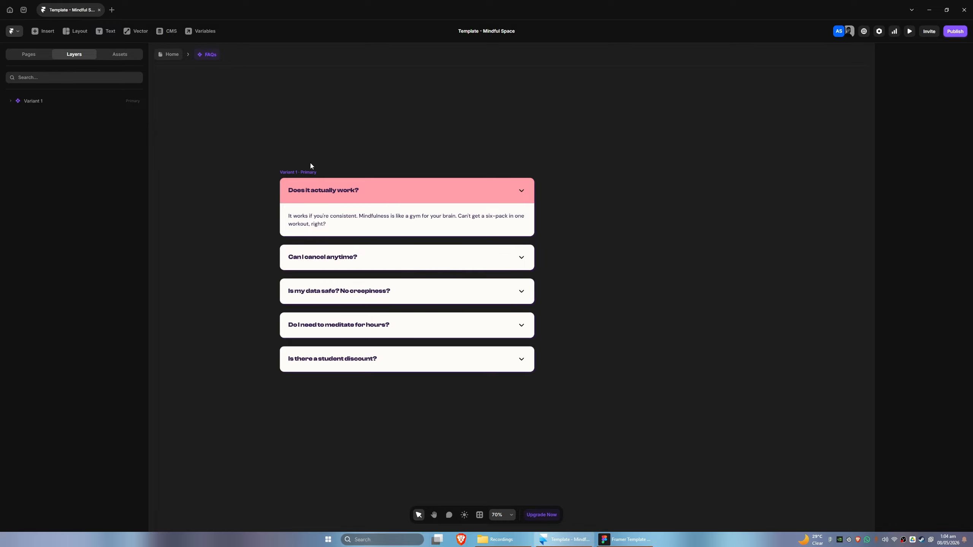
pyautogui.click(307, 174)
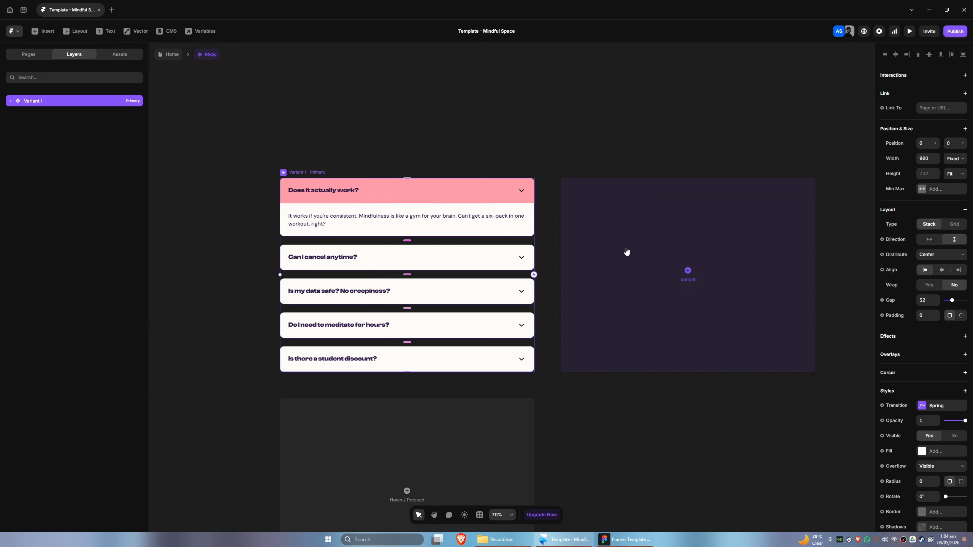
pyautogui.click(625, 252)
pyautogui.click(283, 194)
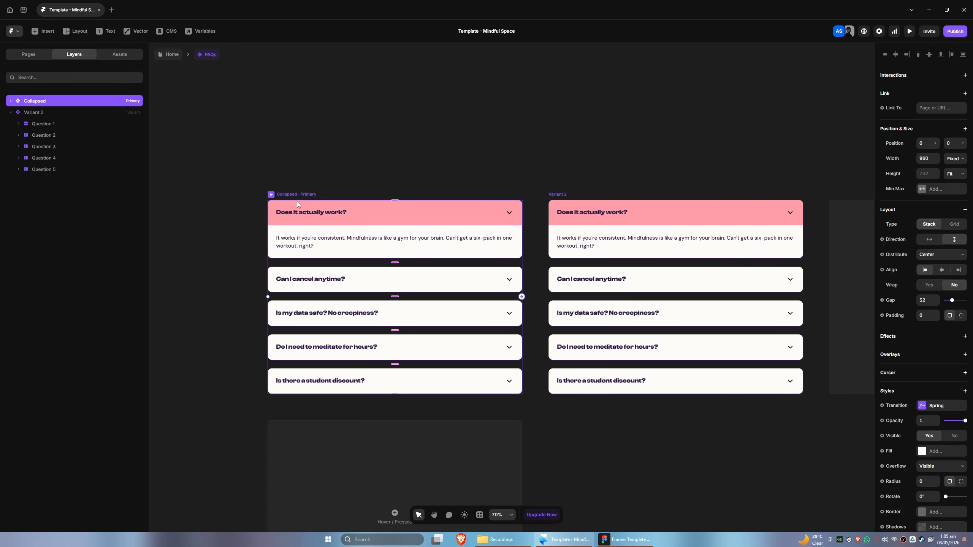
# Hide the first question's answer text frame in the Collapsed variant
pyautogui.click(323, 246)
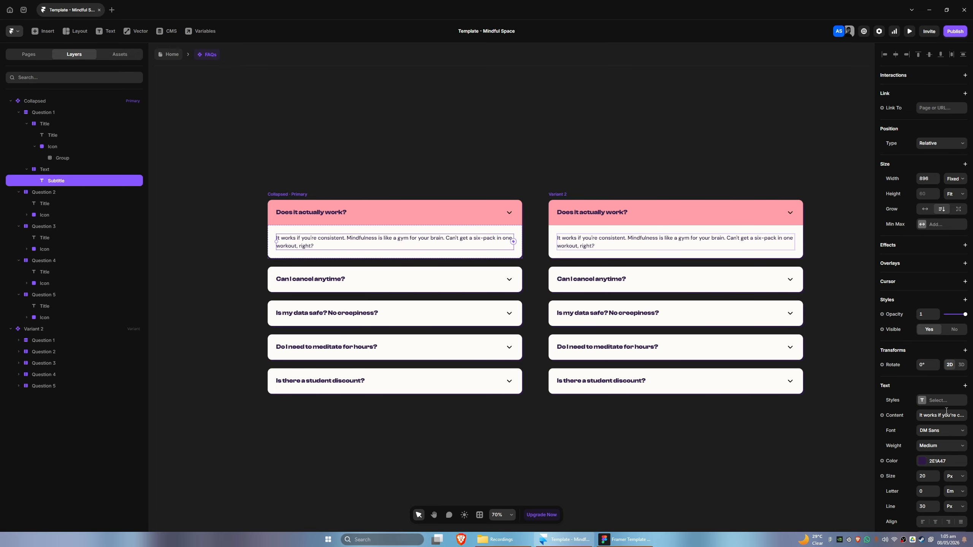
pyautogui.click(953, 329)
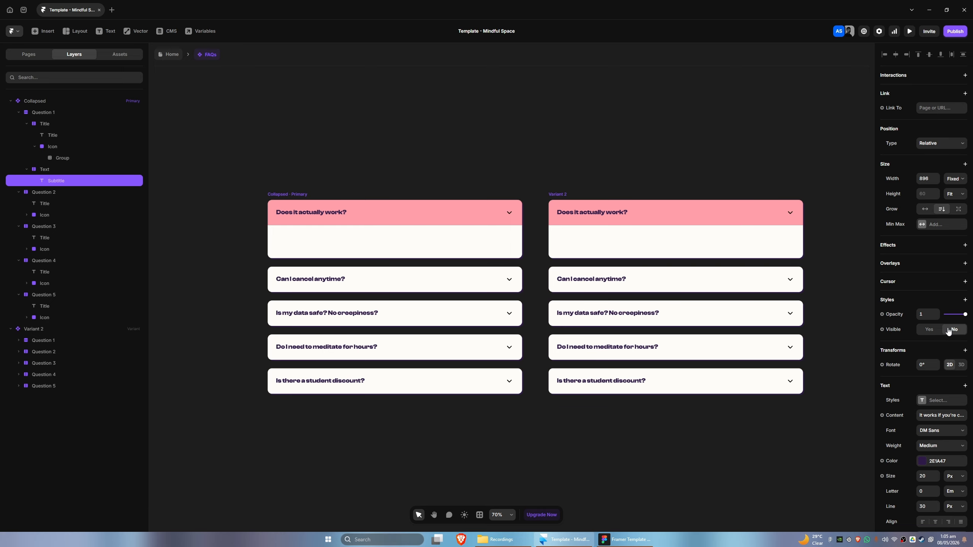
pyautogui.click(74, 170)
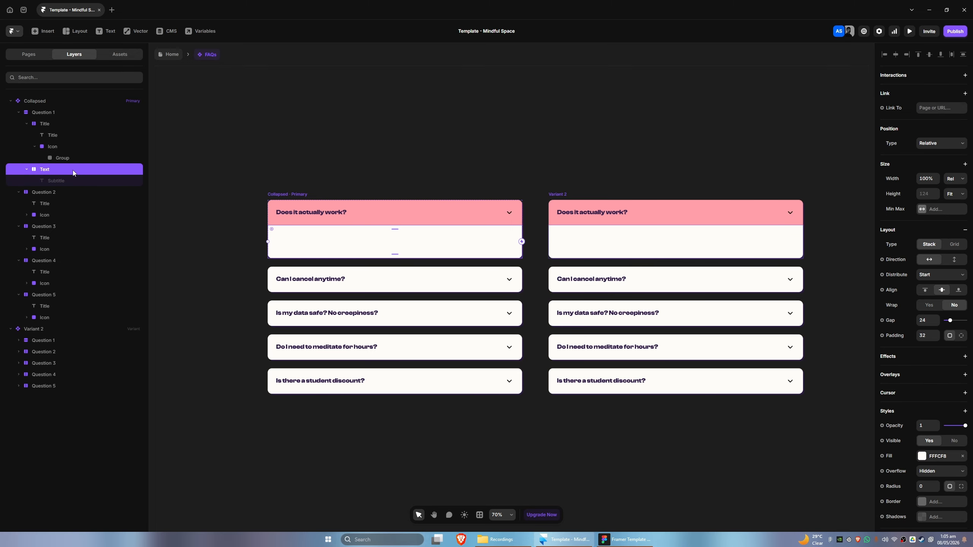
pyautogui.click(38, 178)
pyautogui.click(928, 329)
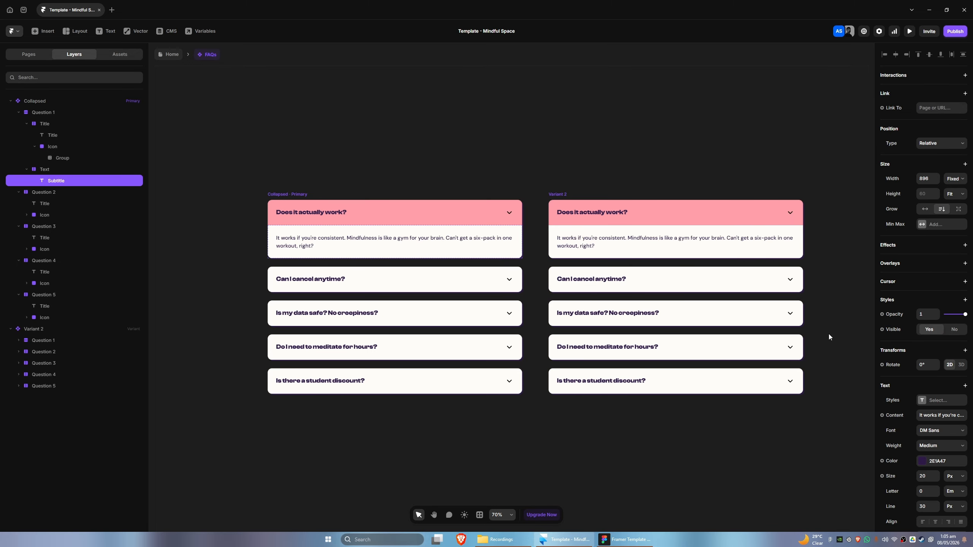
pyautogui.click(115, 170)
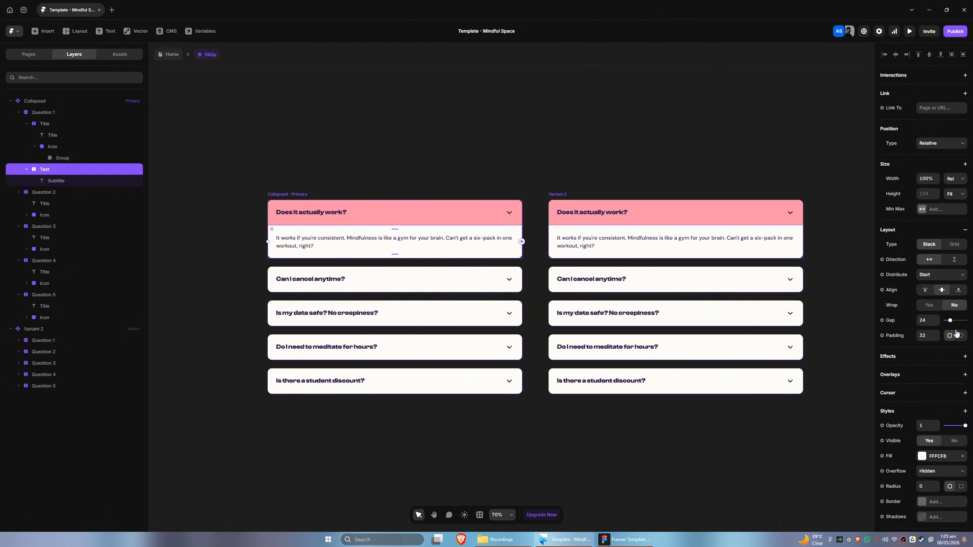
pyautogui.click(954, 441)
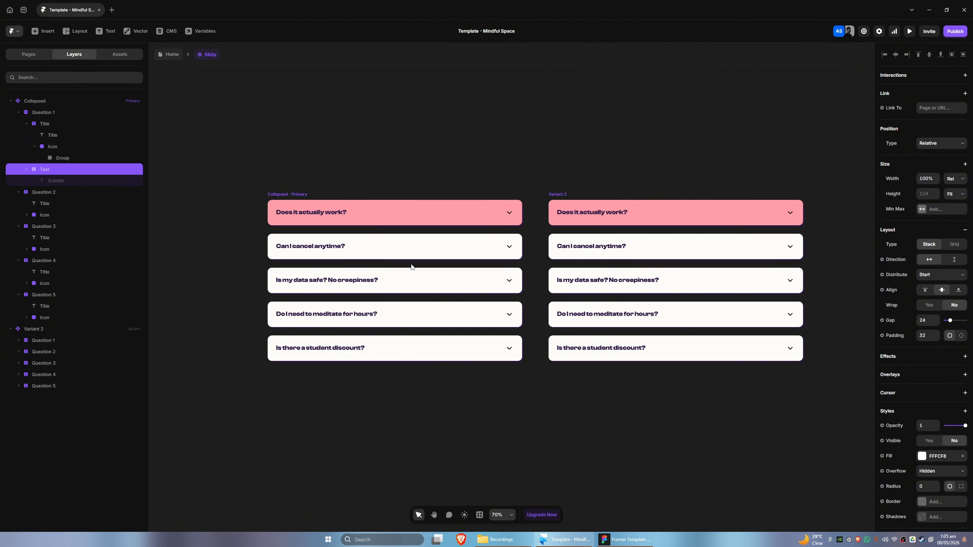
# Change the fill of the first question's title bar in the Collapsed variant to white FFFFFF
pyautogui.click(44, 114)
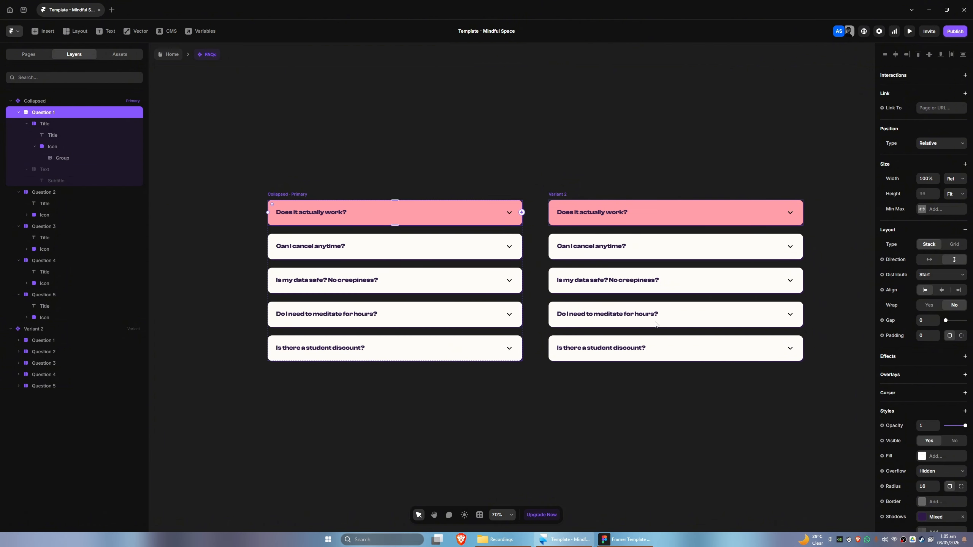
pyautogui.scroll(-1, 915, 416)
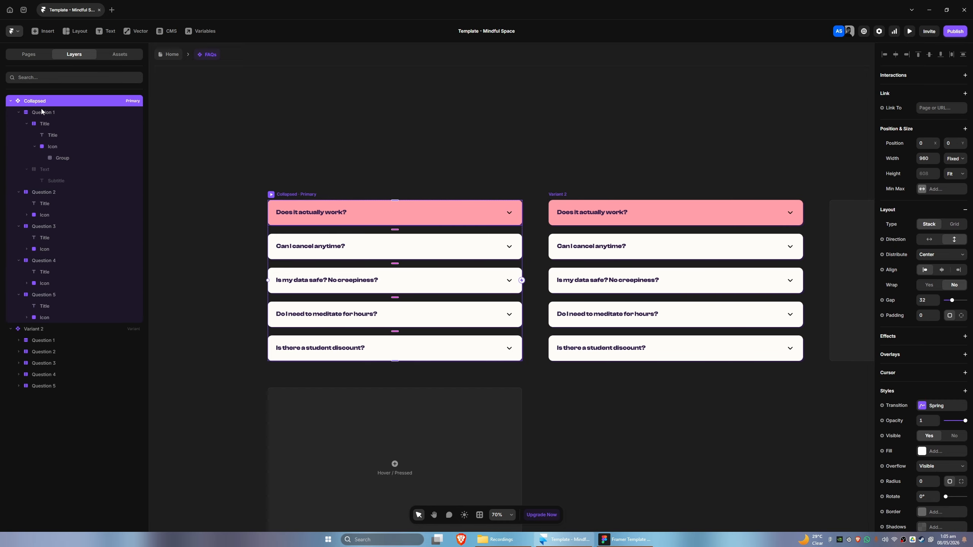
pyautogui.scroll(-4, 904, 354)
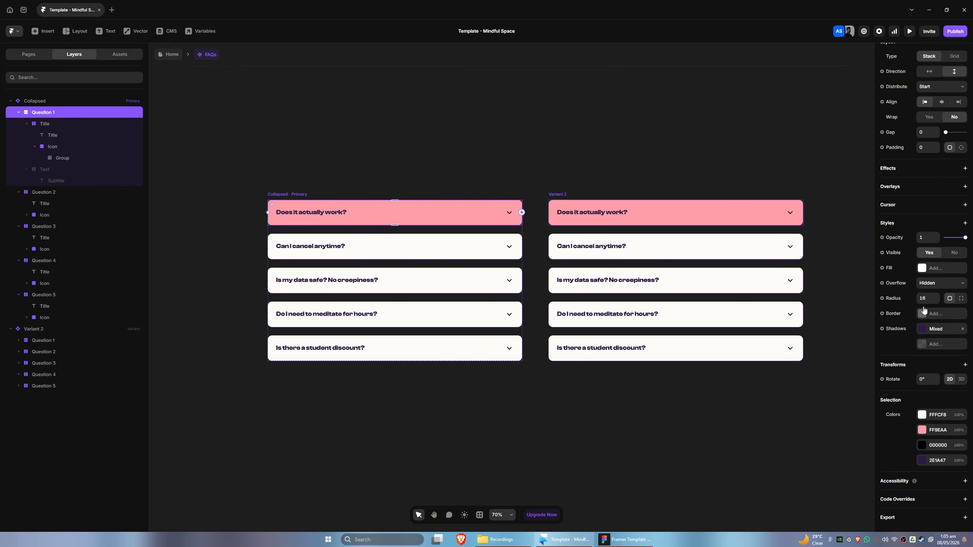
pyautogui.click(51, 126)
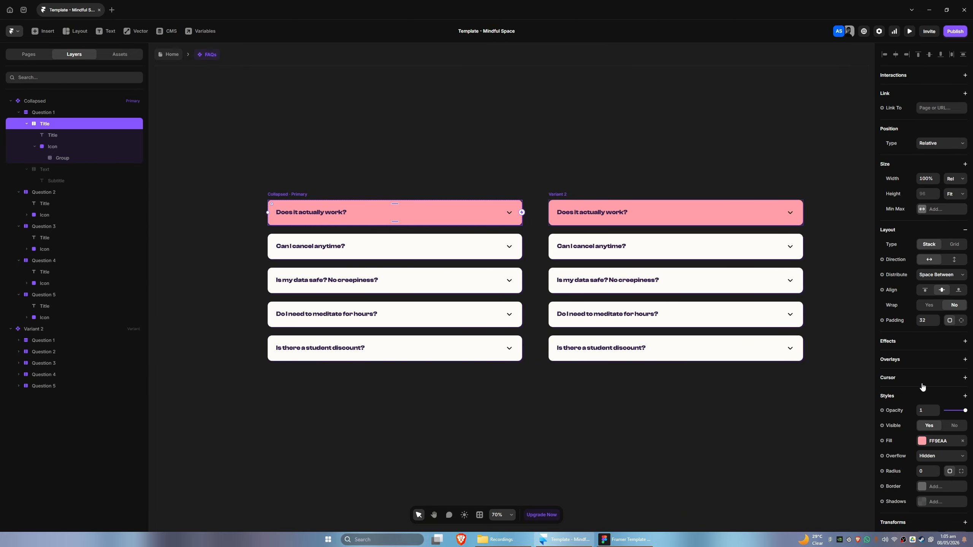
pyautogui.scroll(-4, 922, 387)
pyautogui.click(920, 299)
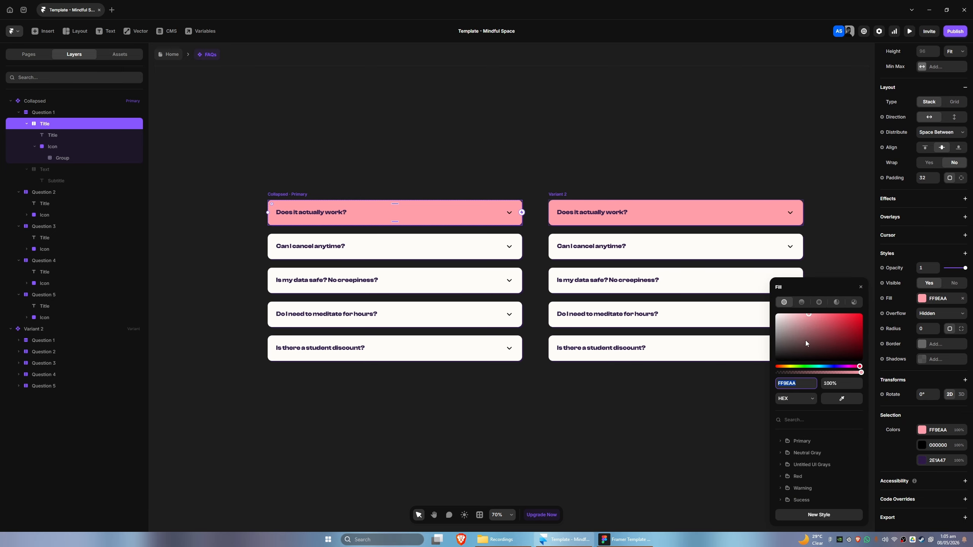
pyautogui.moveTo(790, 322); pyautogui.dragTo(774, 313)
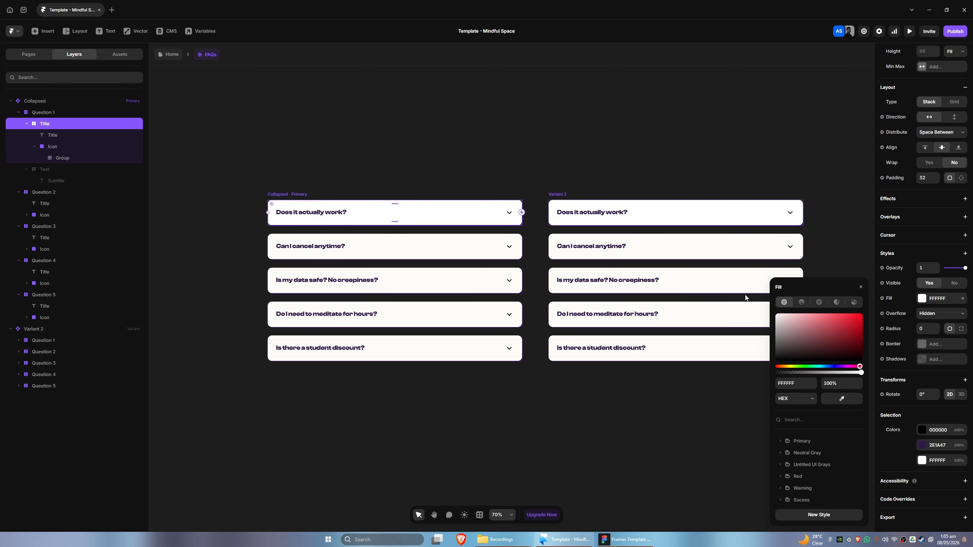
pyautogui.click(330, 388)
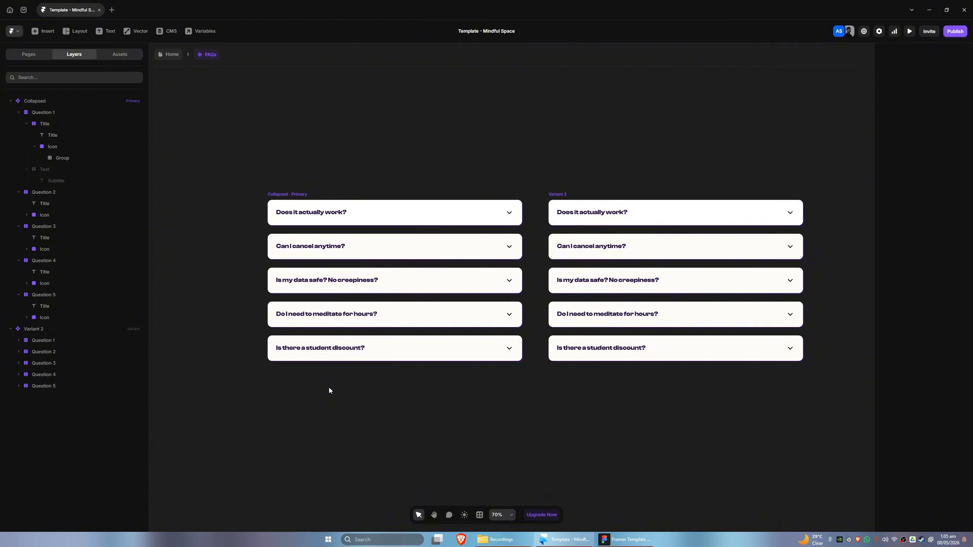
# Copy the second question's fill color and apply FFFCF8 to the first question's title bar
pyautogui.click(292, 241)
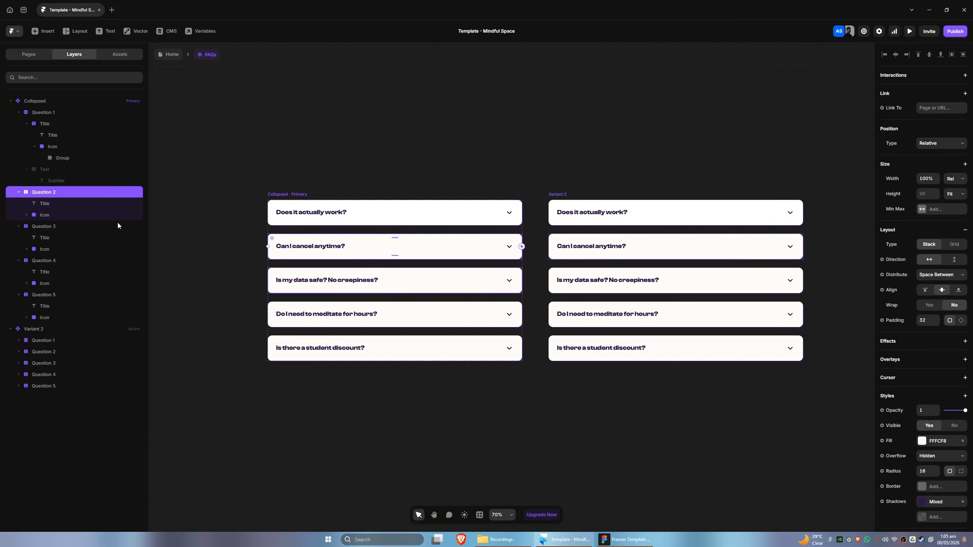
pyautogui.scroll(-3, 944, 292)
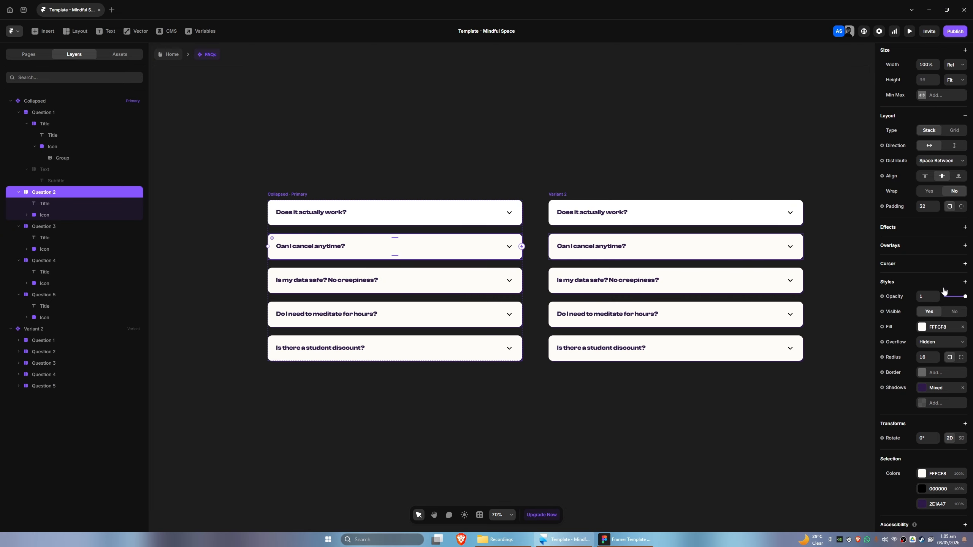
pyautogui.click(934, 327)
pyautogui.hotkey('ctrl', 'c')
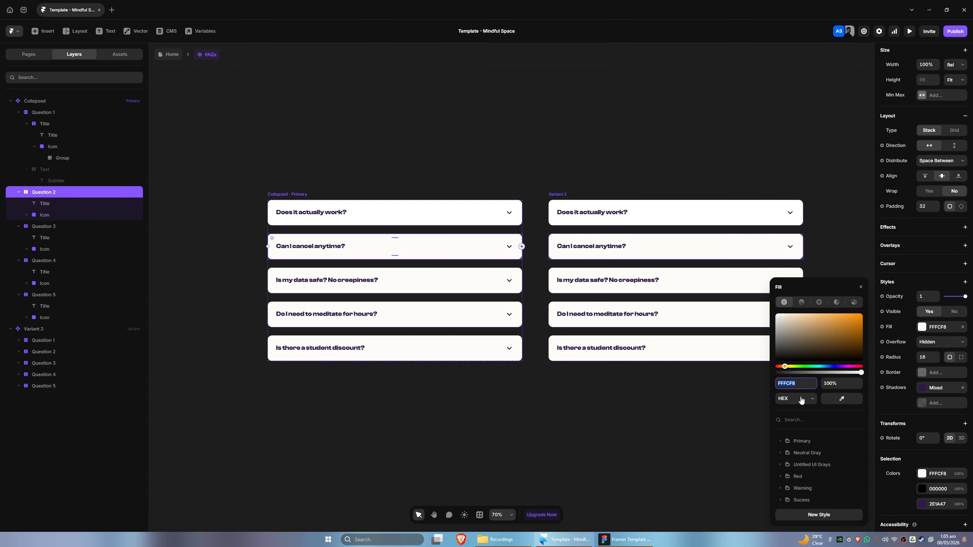
pyautogui.click(43, 111)
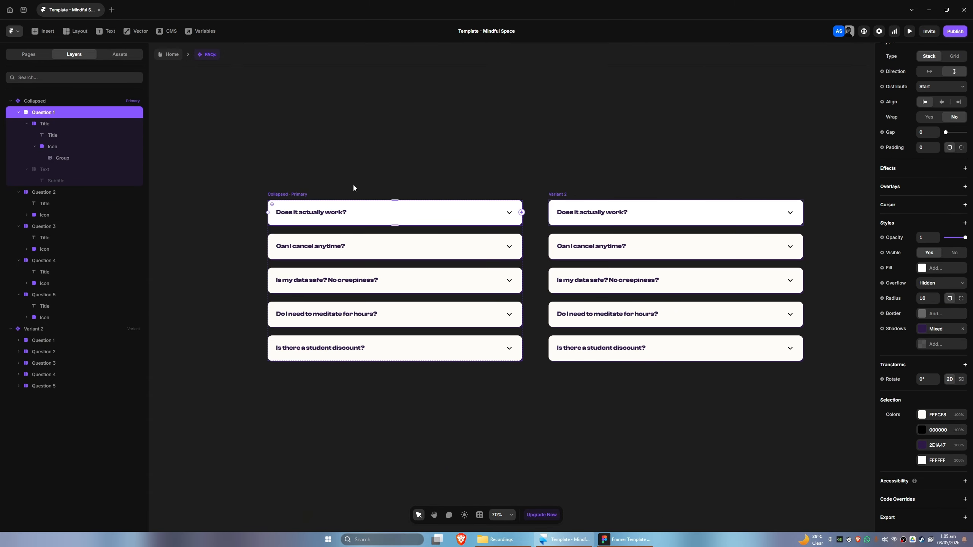
pyautogui.click(114, 124)
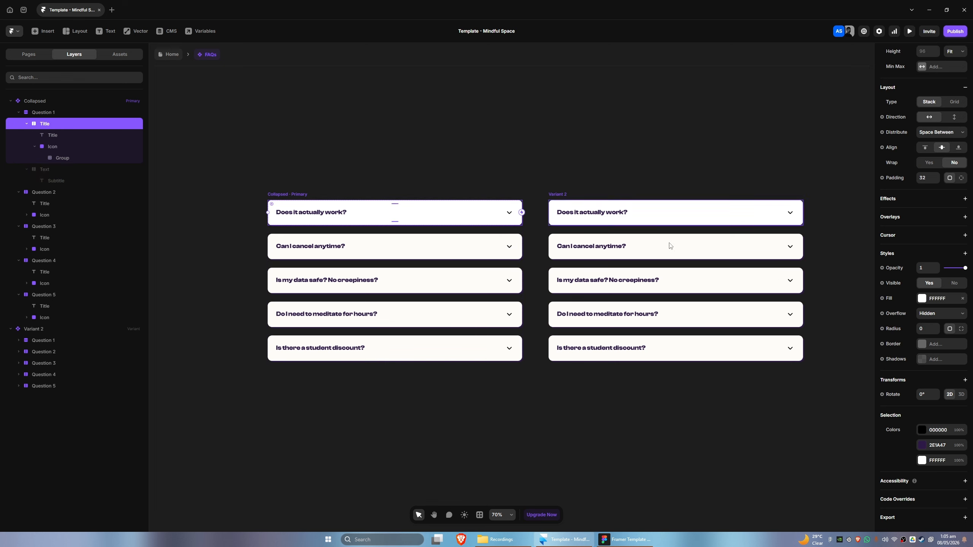
pyautogui.click(936, 298)
pyautogui.hotkey('ctrl', 'v')
pyautogui.press('Return')
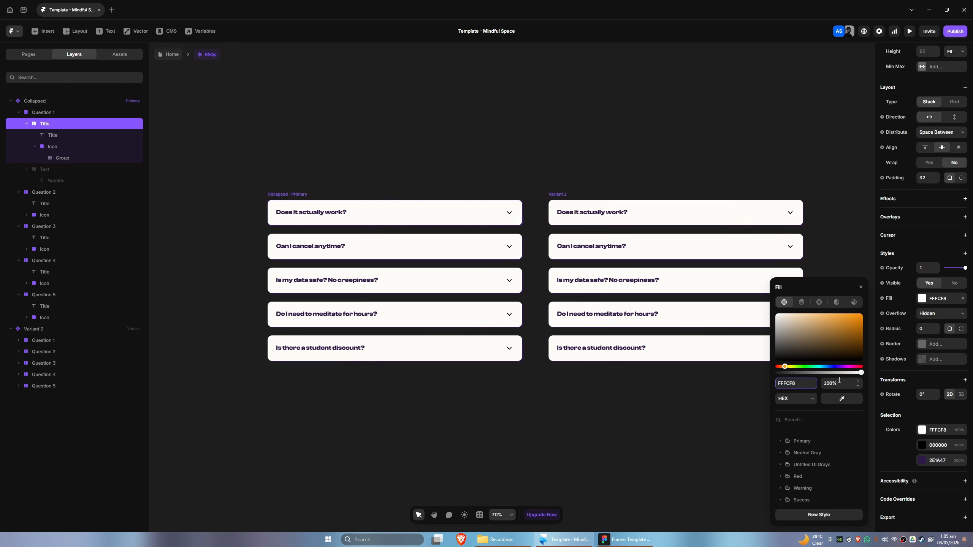
pyautogui.click(561, 474)
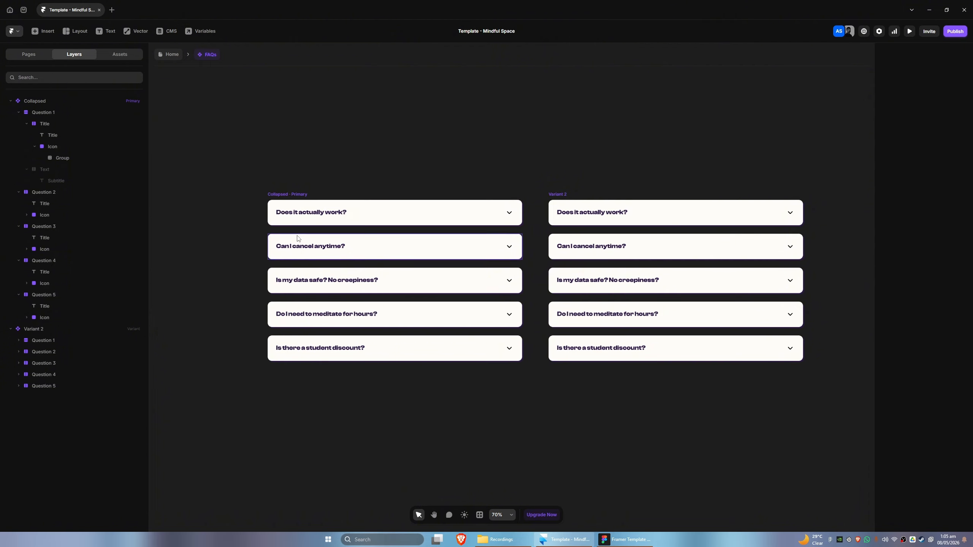
# Rename the second variant of the FAQs component Question 1
pyautogui.hscroll(3, 318, 184)
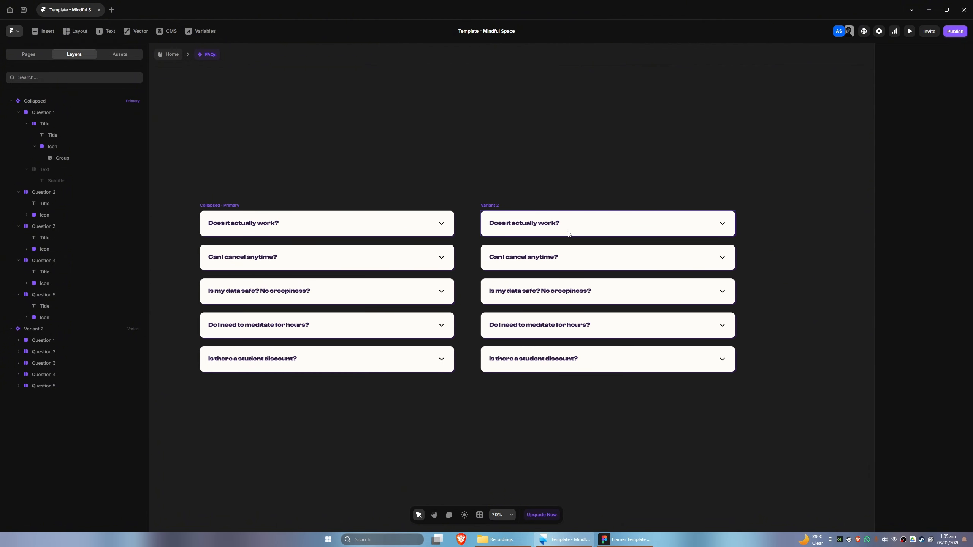
pyautogui.click(489, 207)
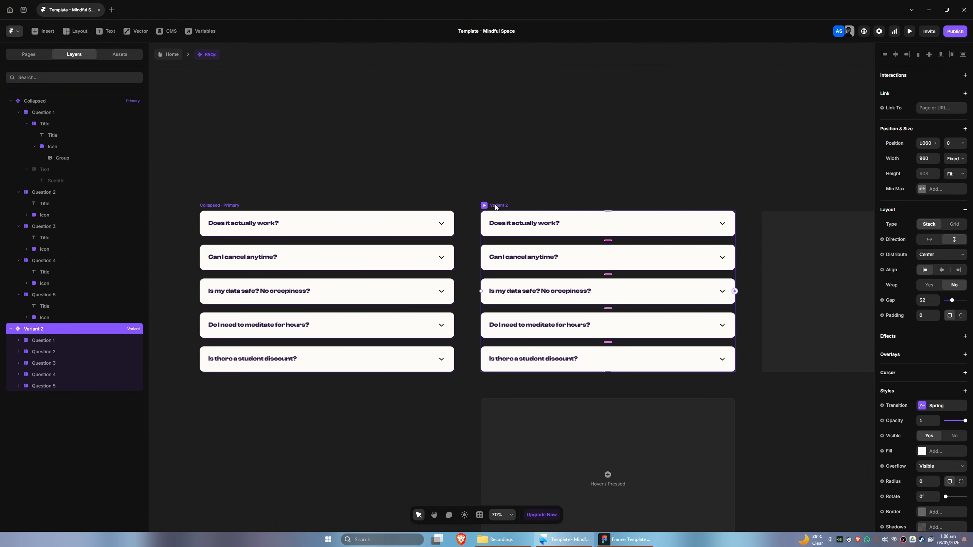
pyautogui.write('Qu')
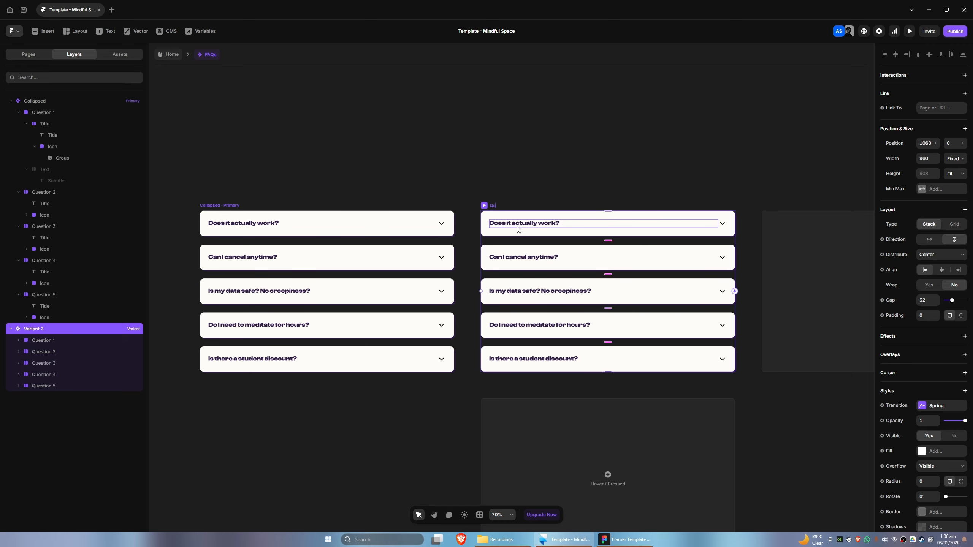
pyautogui.write('estion 1')
pyautogui.press('Return')
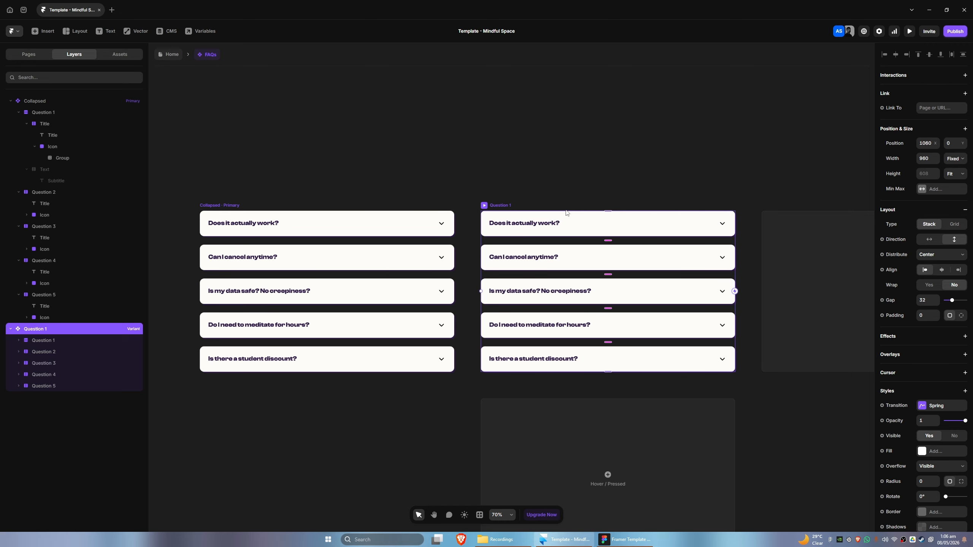
# Make the first question's answer text visible in the Question 1 variant
pyautogui.keyDown('ctrl'); pyautogui.click(573, 223); pyautogui.keyUp('ctrl')
pyautogui.click(52, 378)
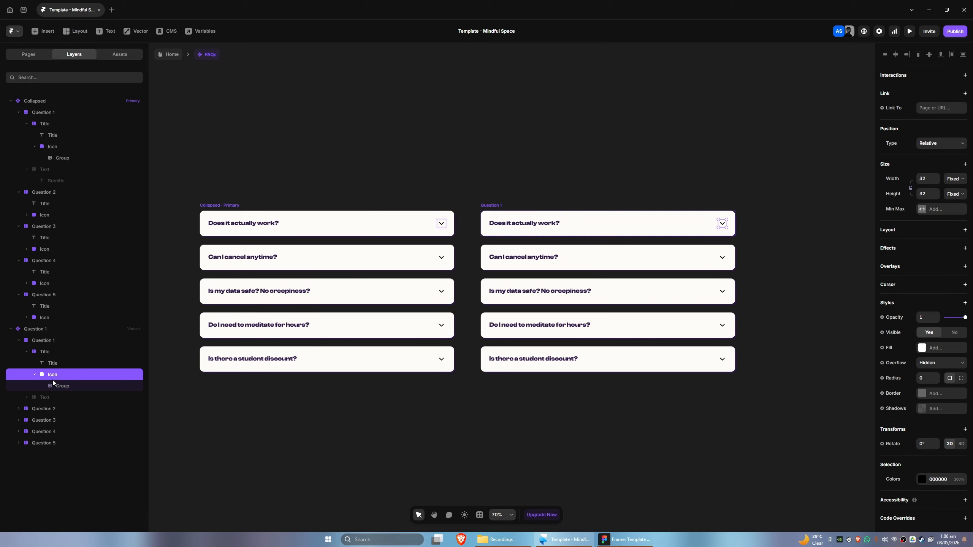
pyautogui.click(52, 397)
pyautogui.click(928, 440)
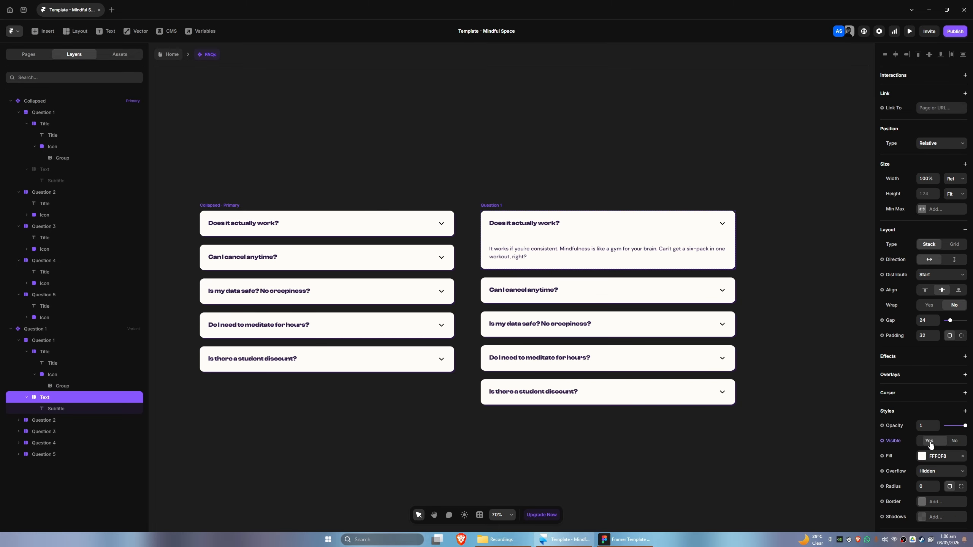
# Set the fill of the first question's title bar in Question 1 to the Primary 500 color
pyautogui.click(43, 353)
pyautogui.click(924, 442)
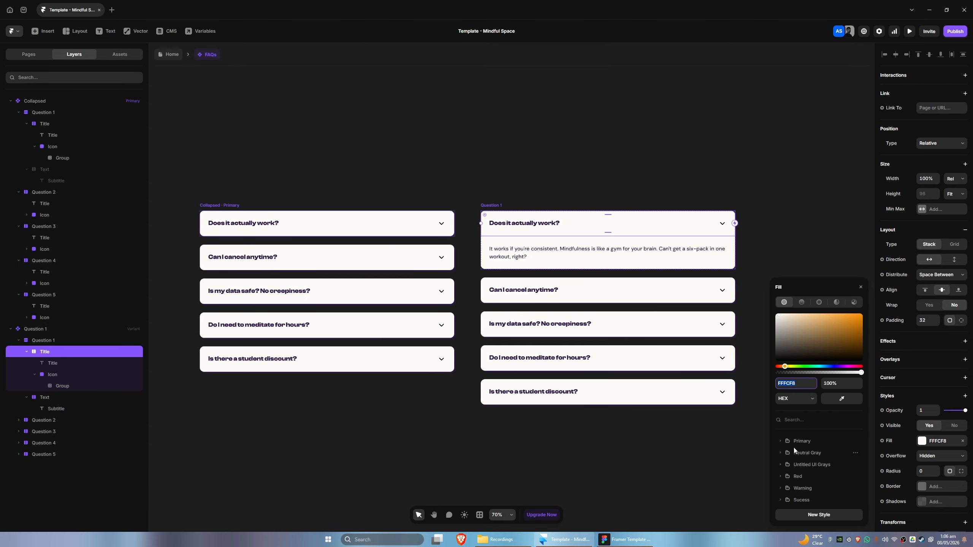
pyautogui.click(781, 445)
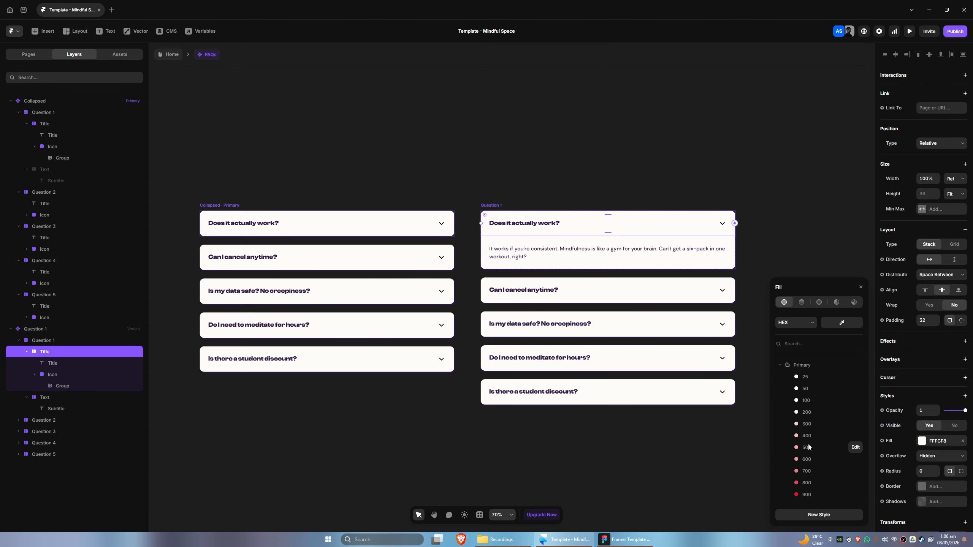
pyautogui.click(811, 448)
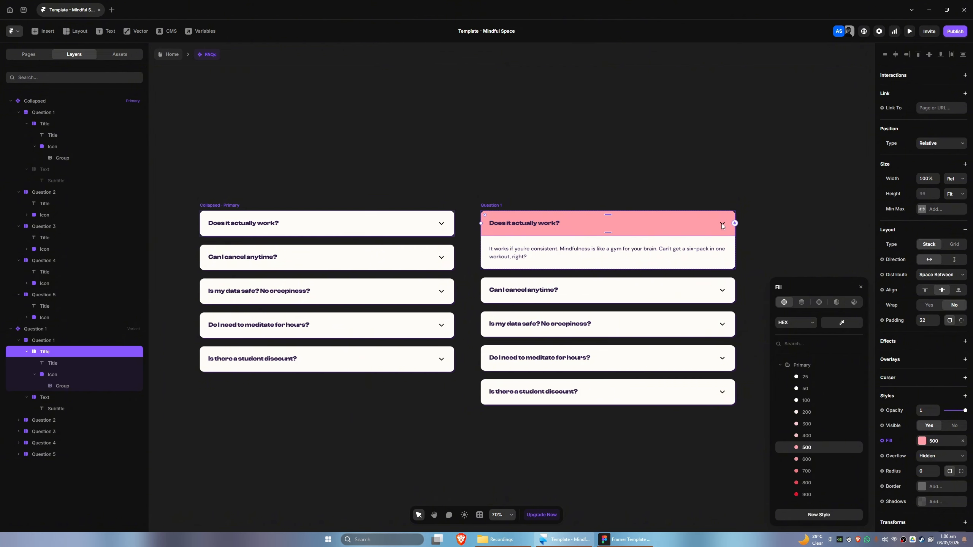
# Rotate the first question's arrow icon in Question 1 by 180°
pyautogui.click(54, 379)
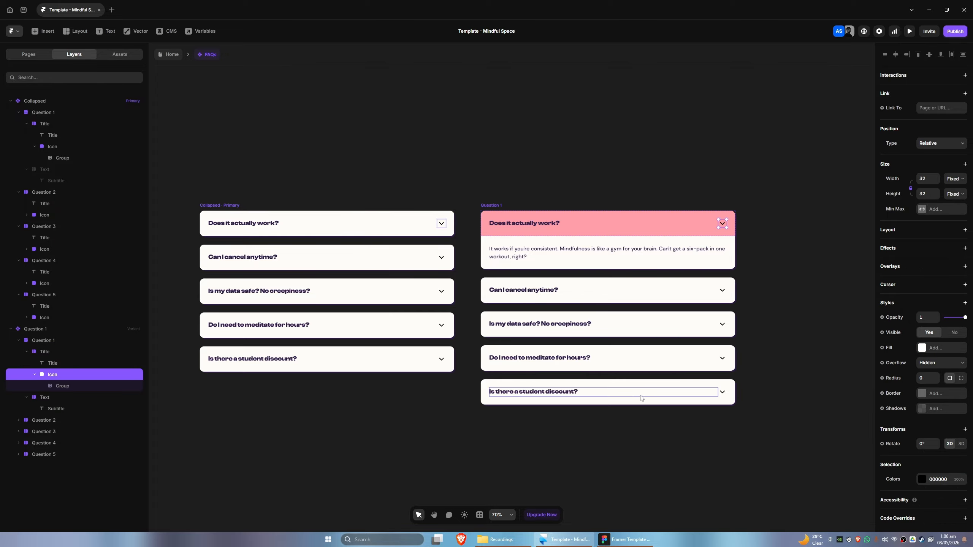
pyautogui.click(926, 444)
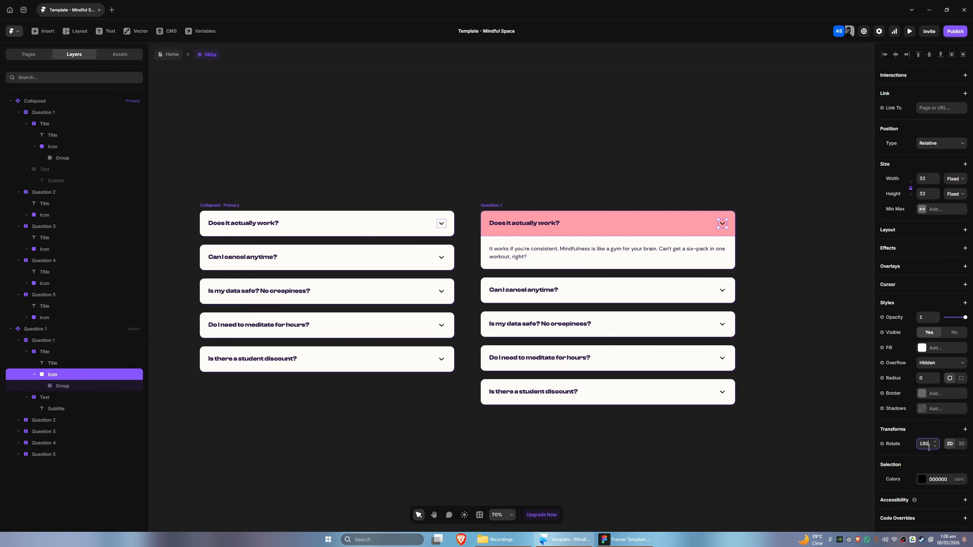
pyautogui.press('Return')
# Add a new variant to the FAQs component and rename it Question 2
pyautogui.scroll(-2, 435, 418)
pyautogui.hscroll(3, 435, 418)
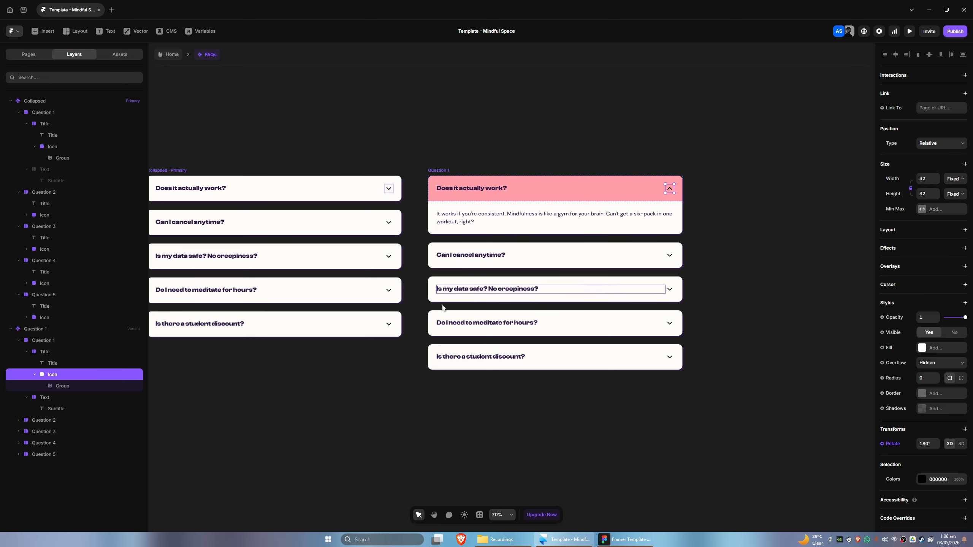
pyautogui.hscroll(-3, 421, 376)
pyautogui.scroll(-1, 421, 375)
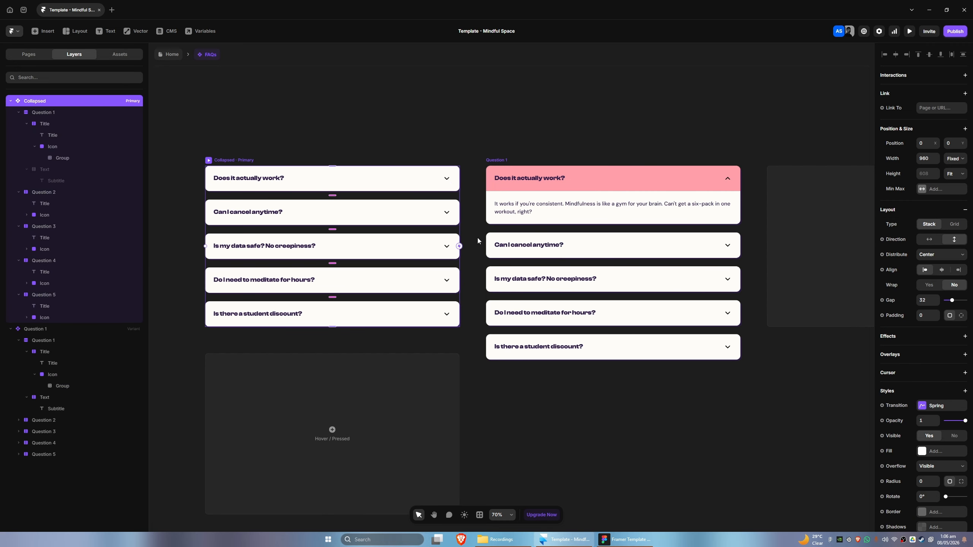
pyautogui.click(782, 235)
pyautogui.doubleClick(407, 213)
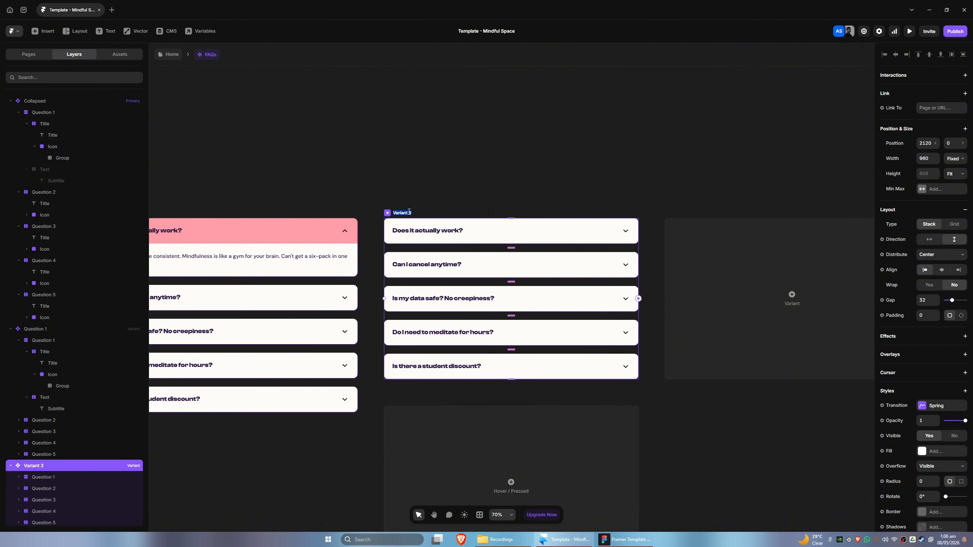
pyautogui.write('question 2')
pyautogui.press('Return')
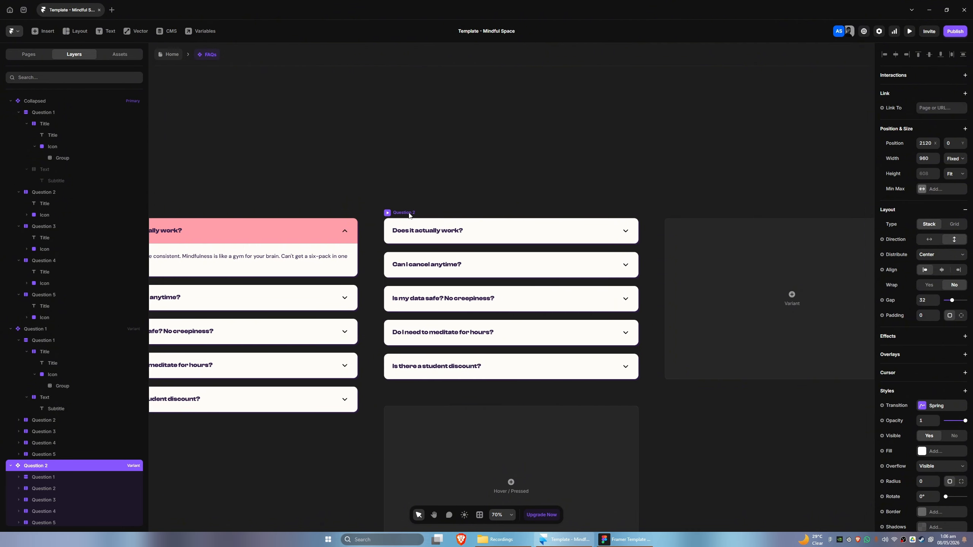
# Paste the hidden answer text frame into questions 2, 3, 4 and 5 of the Collapsed variant
pyautogui.click(426, 264)
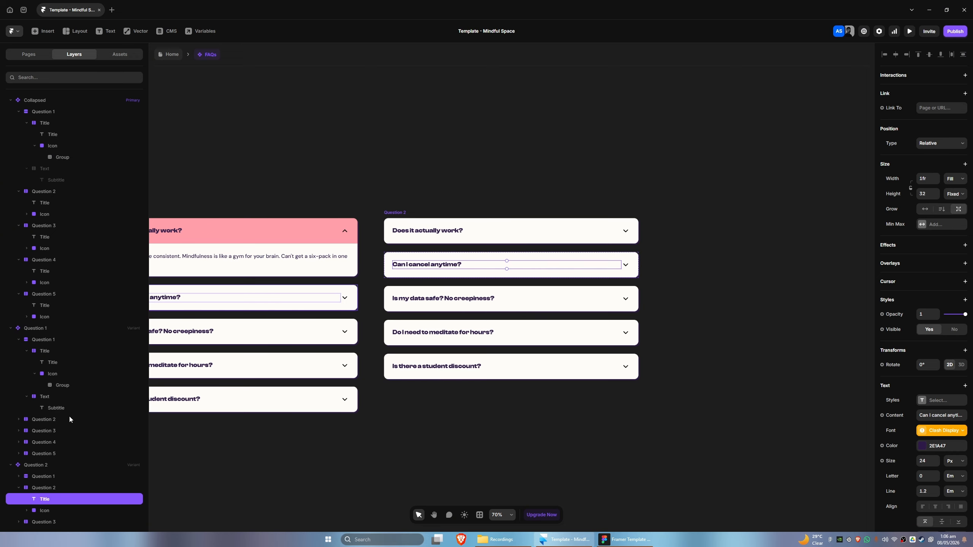
pyautogui.hscroll(-10, 302, 472)
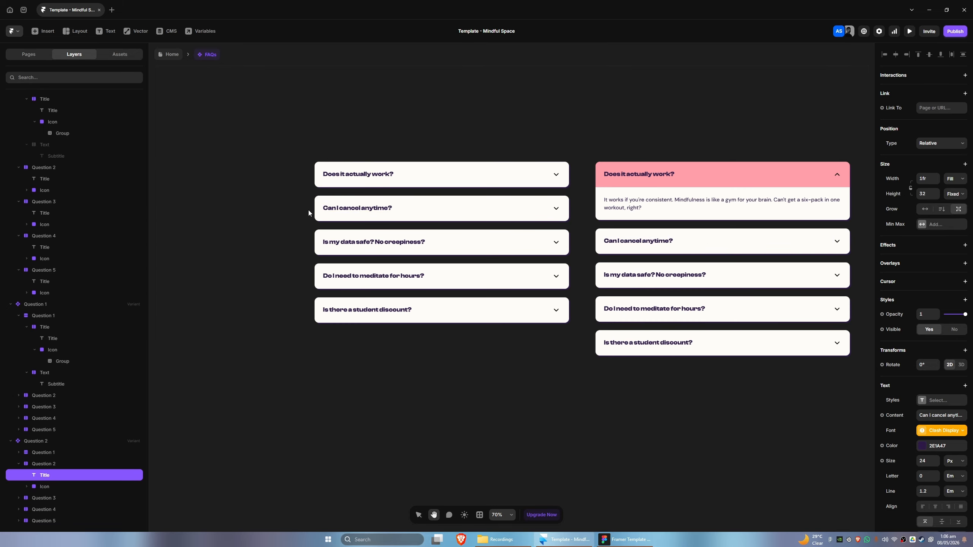
pyautogui.click(377, 177)
pyautogui.scroll(1, 65, 187)
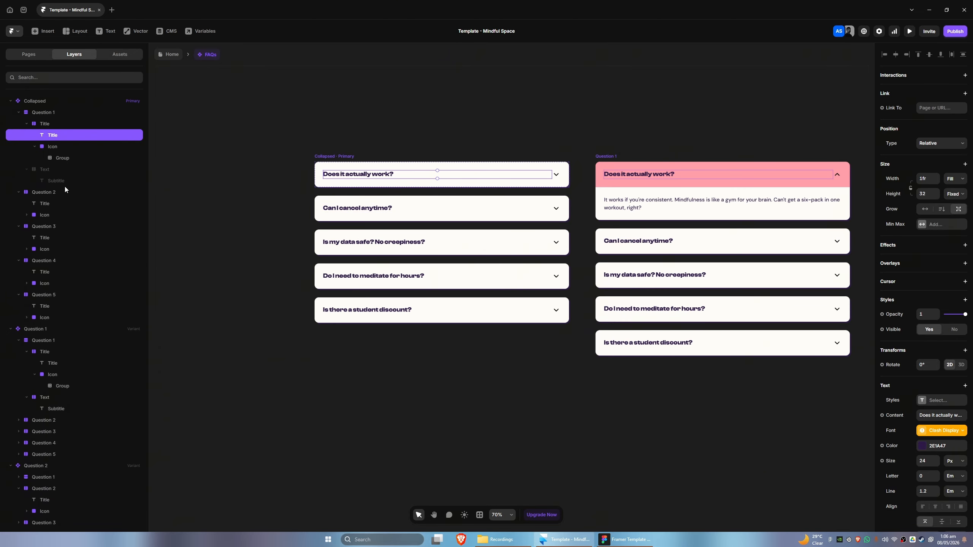
pyautogui.click(42, 169)
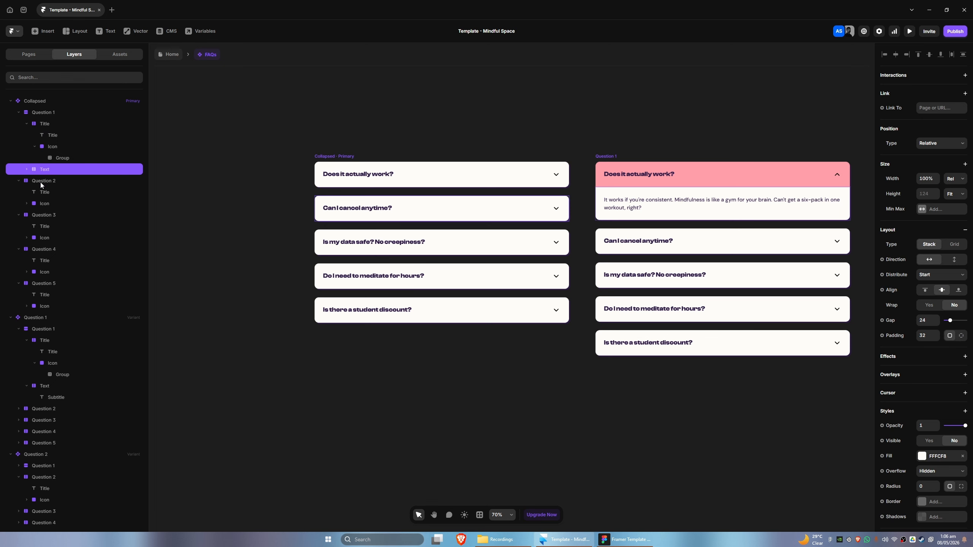
pyautogui.click(41, 182)
pyautogui.hotkey('ctrl', 'v')
pyautogui.click(47, 229)
pyautogui.hotkey('ctrl', 'v')
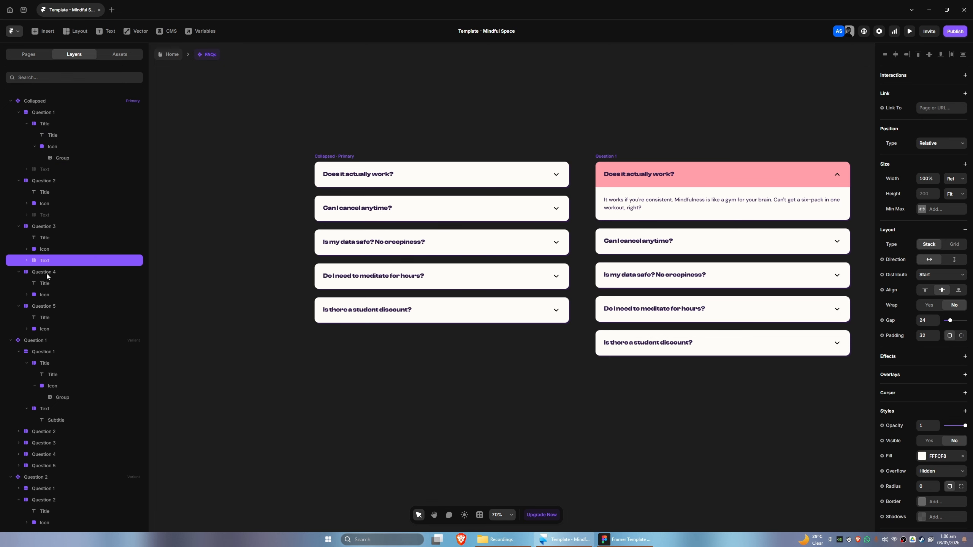
pyautogui.click(46, 273)
pyautogui.hotkey('ctrl', 'v')
pyautogui.click(46, 318)
pyautogui.hotkey('ctrl', 'v')
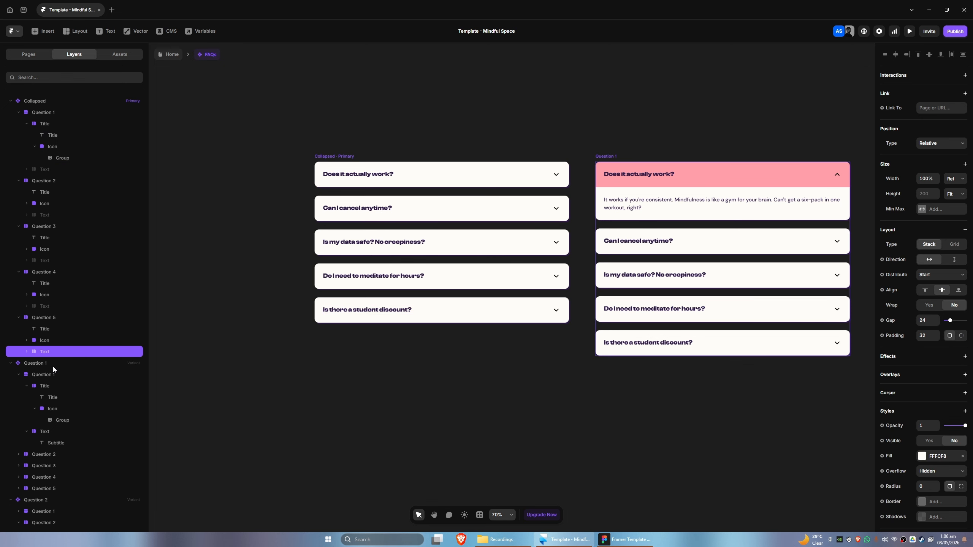
# Make the second question's answer text visible in the Question 2 variant
pyautogui.hscroll(8, 554, 393)
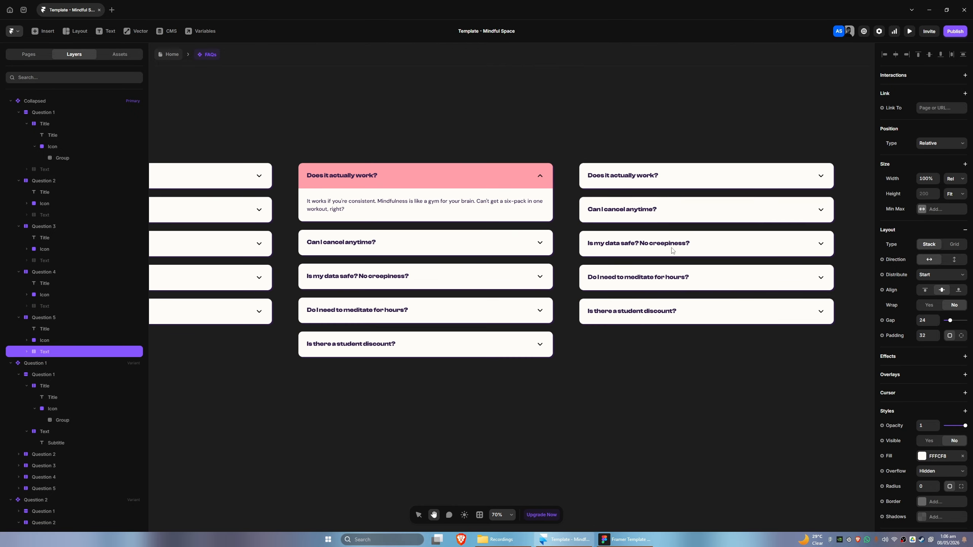
pyautogui.click(643, 209)
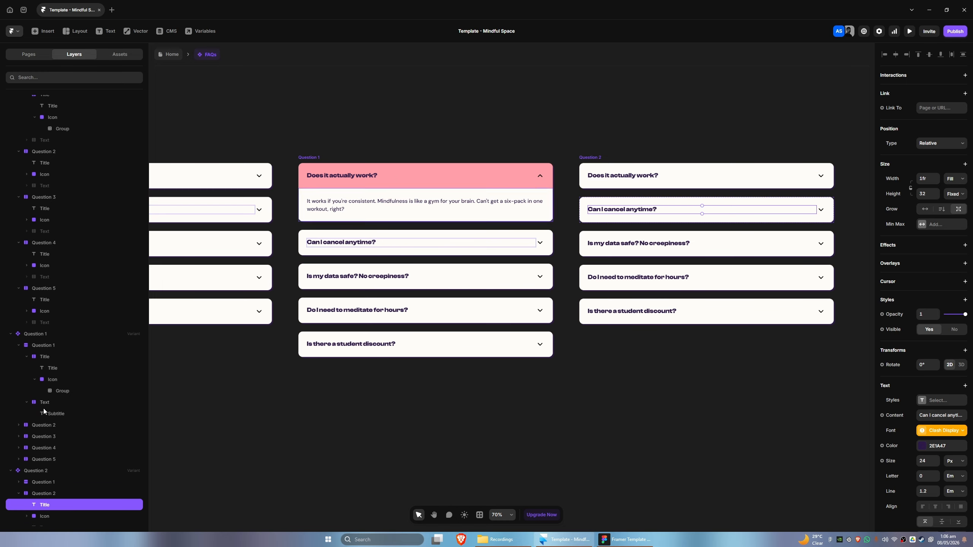
pyautogui.click(51, 485)
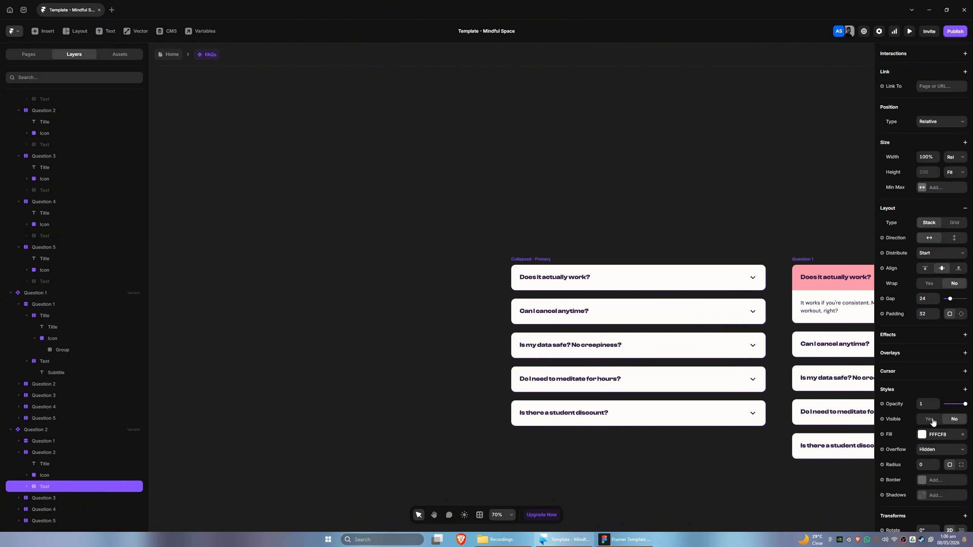
pyautogui.scroll(-2, 932, 421)
pyautogui.hscroll(12, 343, 404)
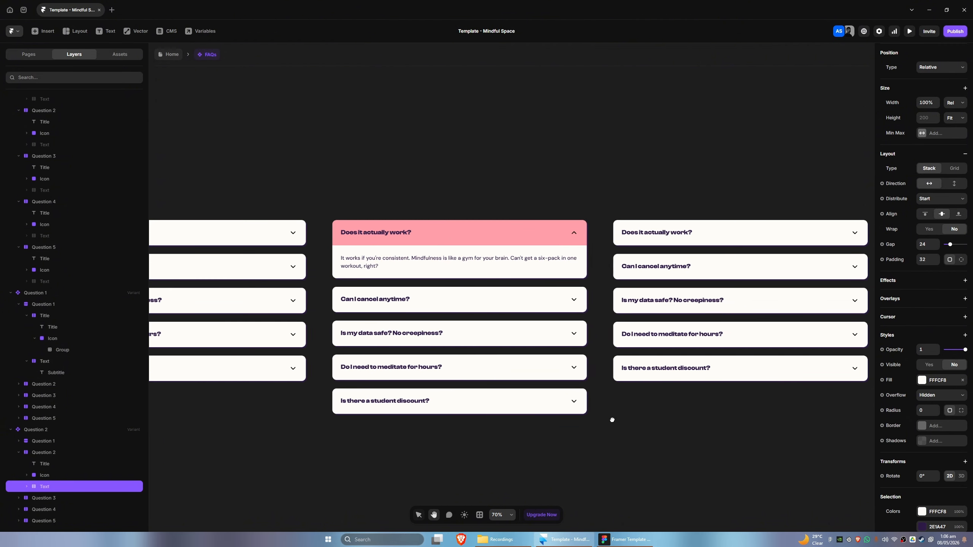
pyautogui.moveTo(612, 419); pyautogui.dragTo(384, 410)
pyautogui.scroll(-2, 923, 424)
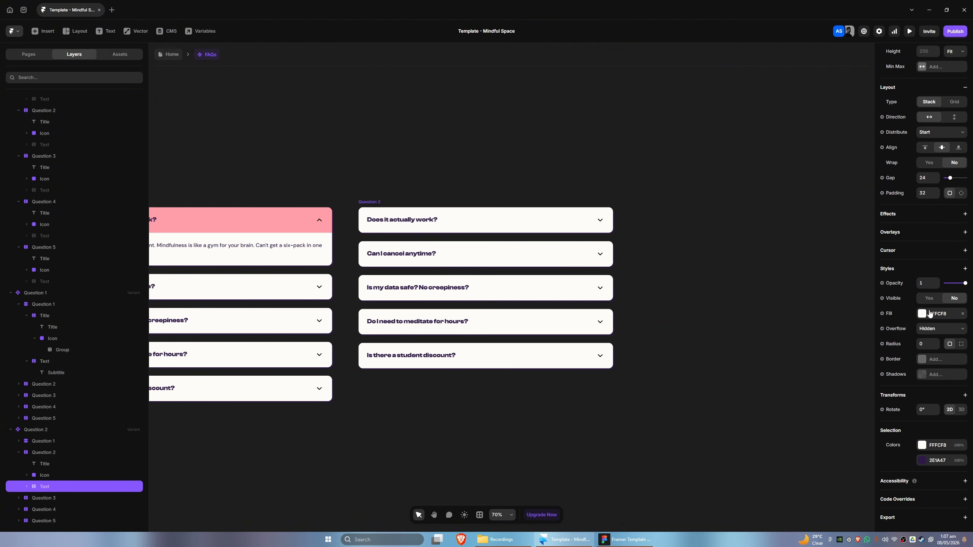
pyautogui.click(924, 300)
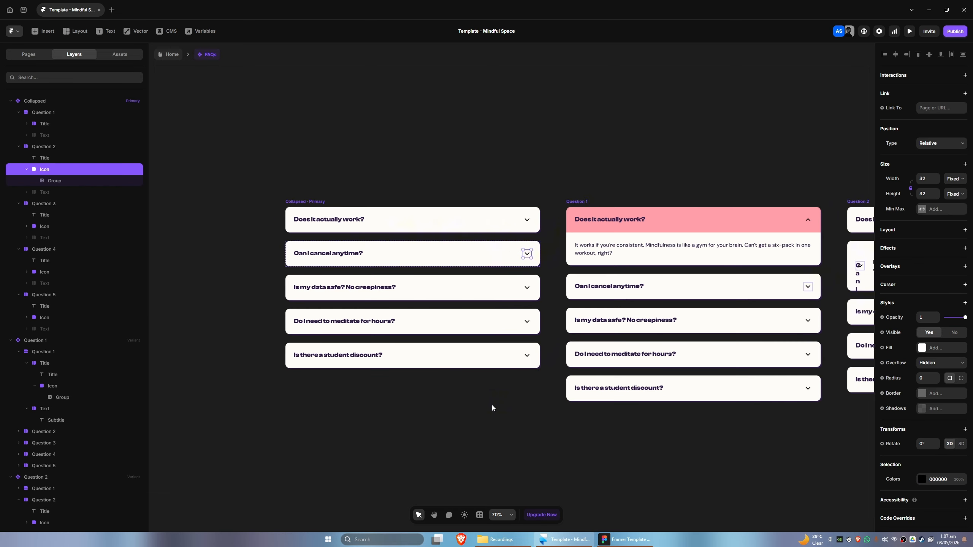
# Wrap the second question's title and icon in the Collapsed variant into a single frame
pyautogui.moveTo(491, 404); pyautogui.dragTo(380, 425)
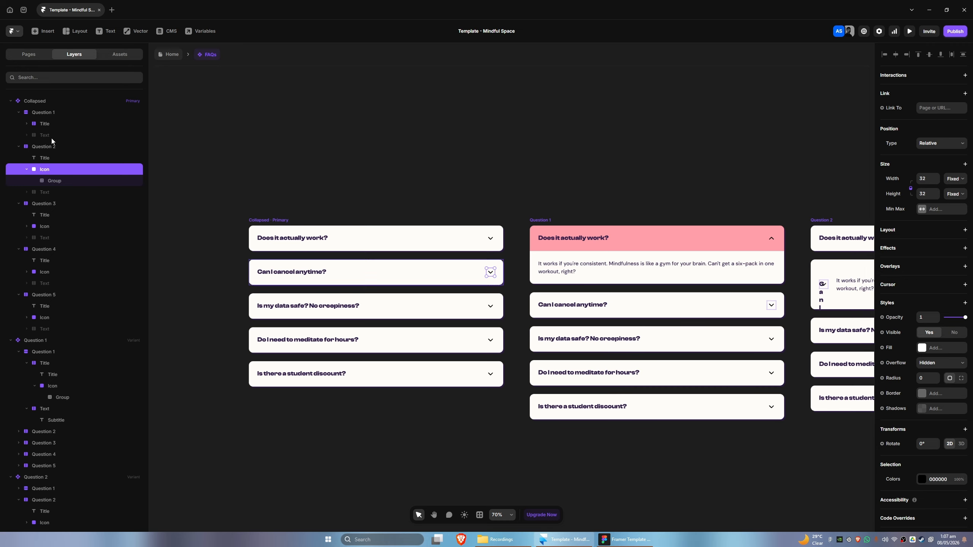
pyautogui.click(27, 124)
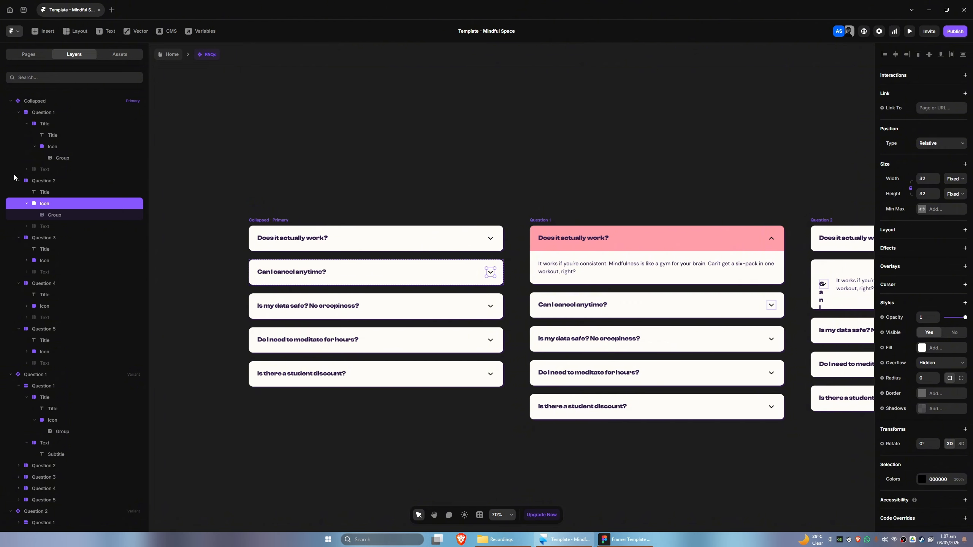
pyautogui.moveTo(473, 432); pyautogui.dragTo(267, 422)
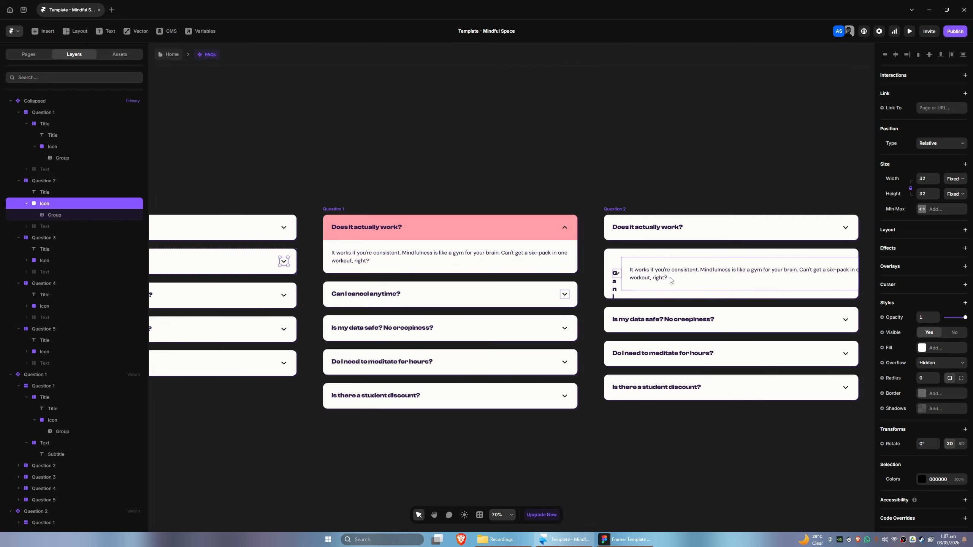
pyautogui.hscroll(-5, 234, 420)
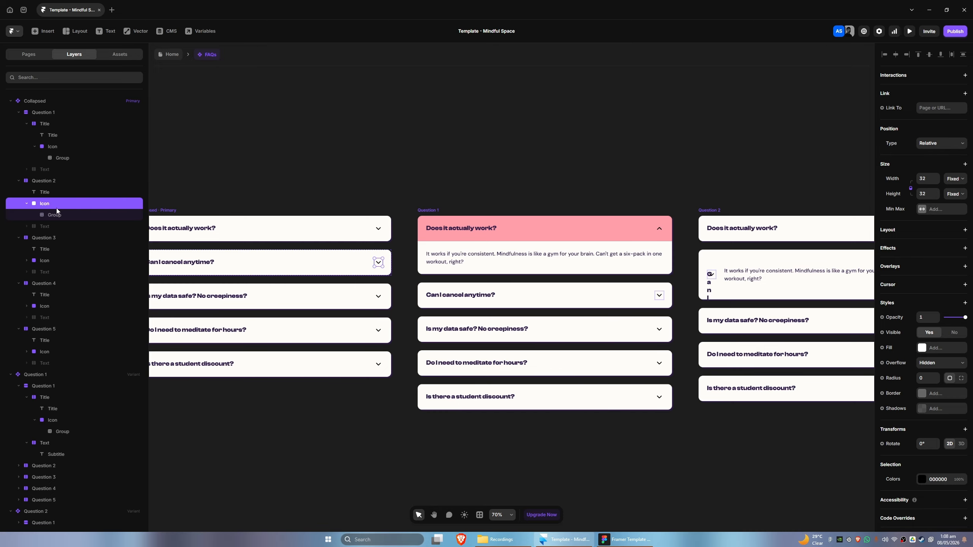
pyautogui.keyDown('shift'); pyautogui.click(45, 193); pyautogui.keyUp('shift')
pyautogui.hotkey('ctrl', 'alt', 'g')
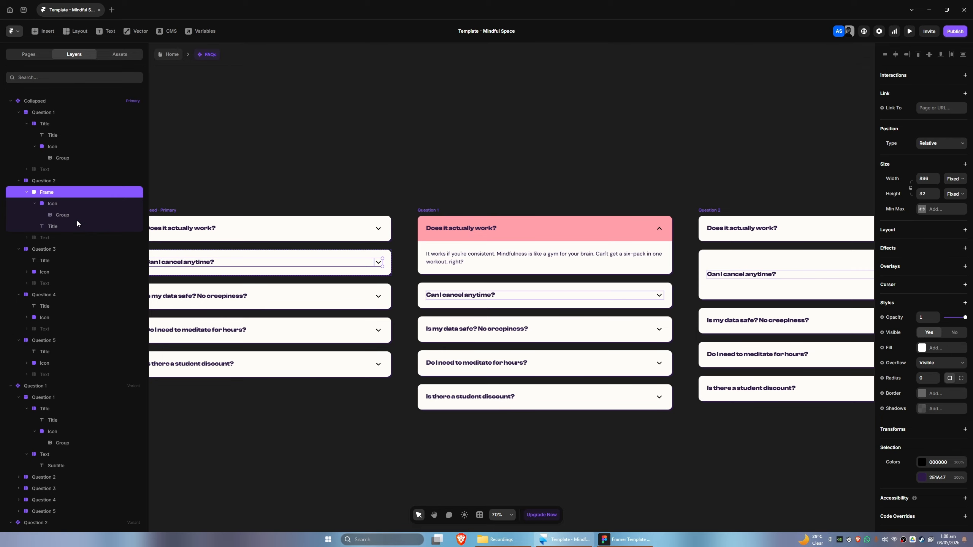
# Give the new frame a stack layout with Fit height and Fill width
pyautogui.hscroll(10, 512, 312)
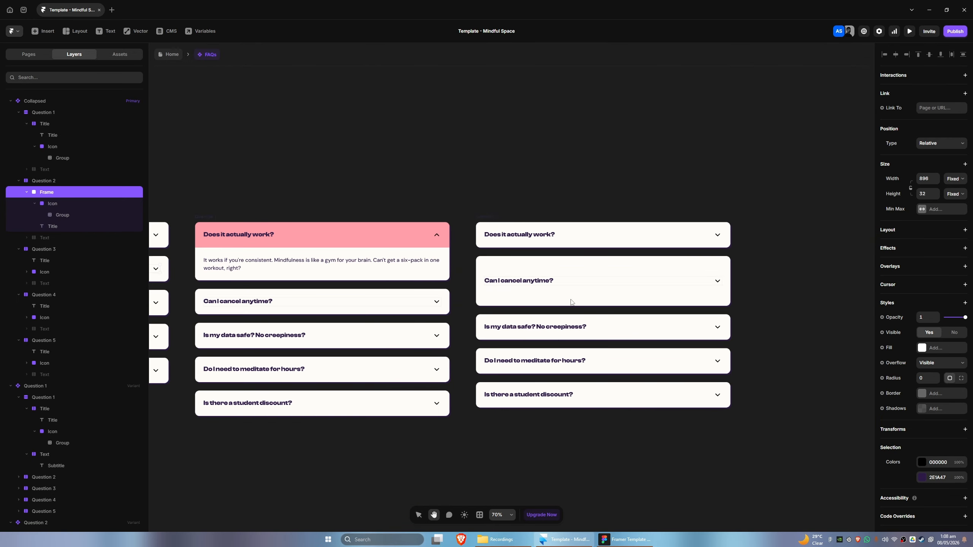
pyautogui.click(914, 232)
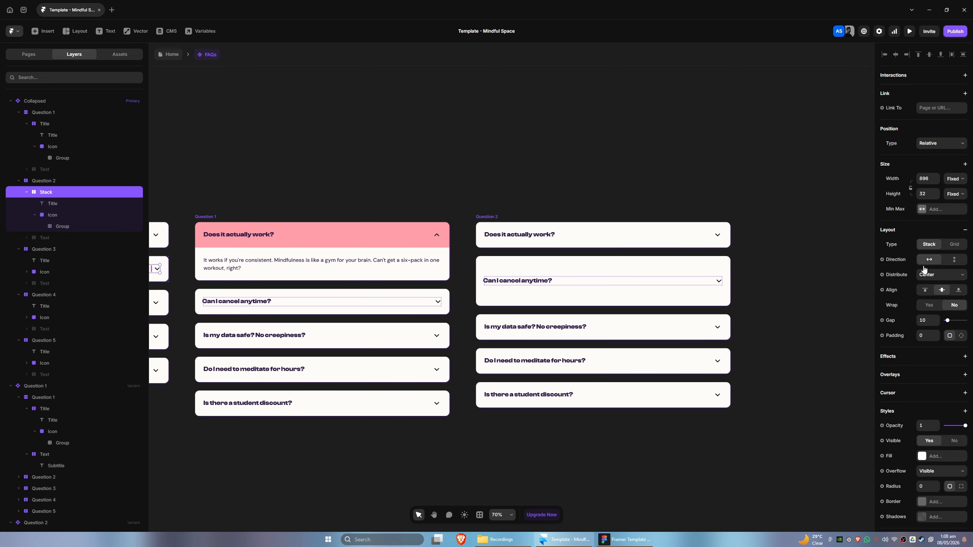
pyautogui.click(956, 195)
pyautogui.click(953, 235)
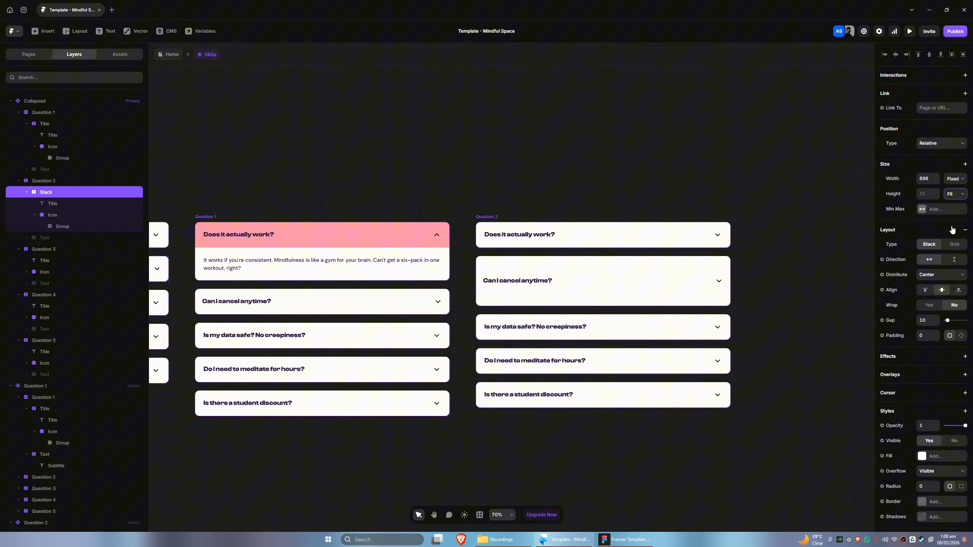
pyautogui.click(955, 179)
pyautogui.click(953, 209)
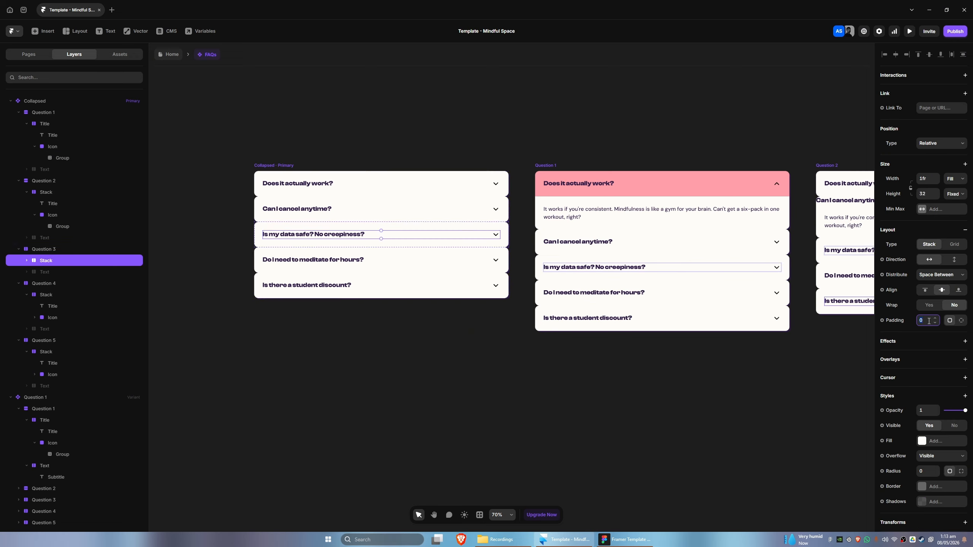
# Select the title stacks of questions 3 to 5 in the Collapsed variant and set their height to Fit
pyautogui.click(44, 283)
pyautogui.click(46, 295)
pyautogui.click(46, 352)
pyautogui.click(50, 341)
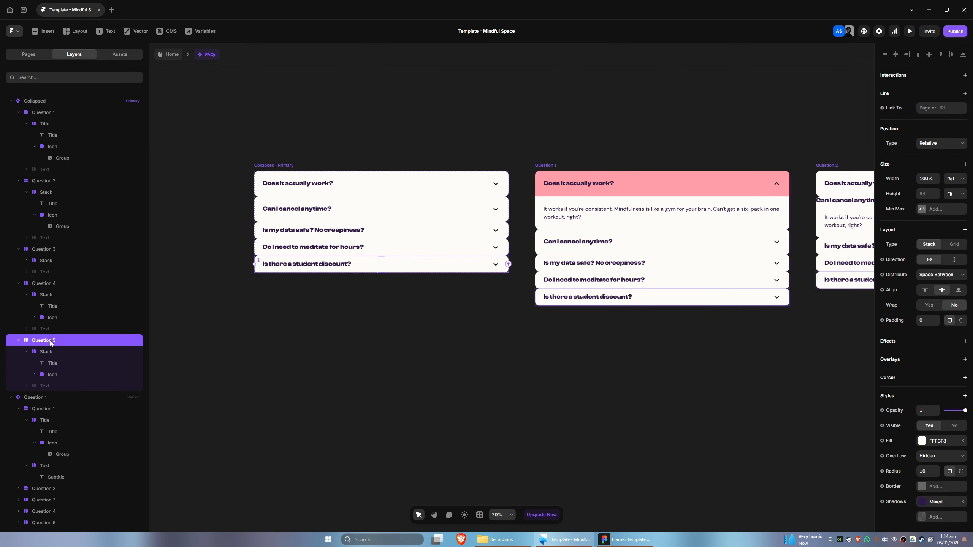
pyautogui.click(46, 260)
pyautogui.click(955, 194)
pyautogui.click(952, 231)
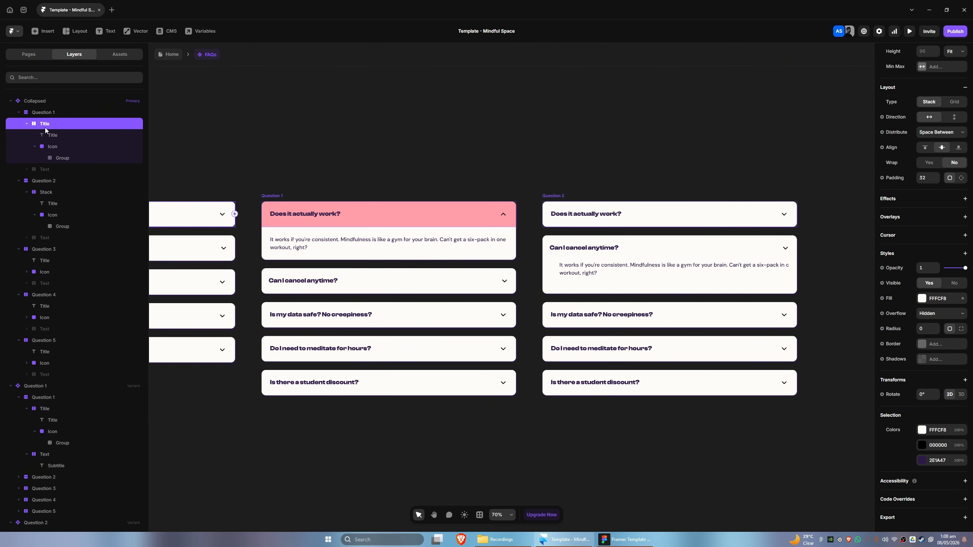
pyautogui.scroll(3, 897, 180)
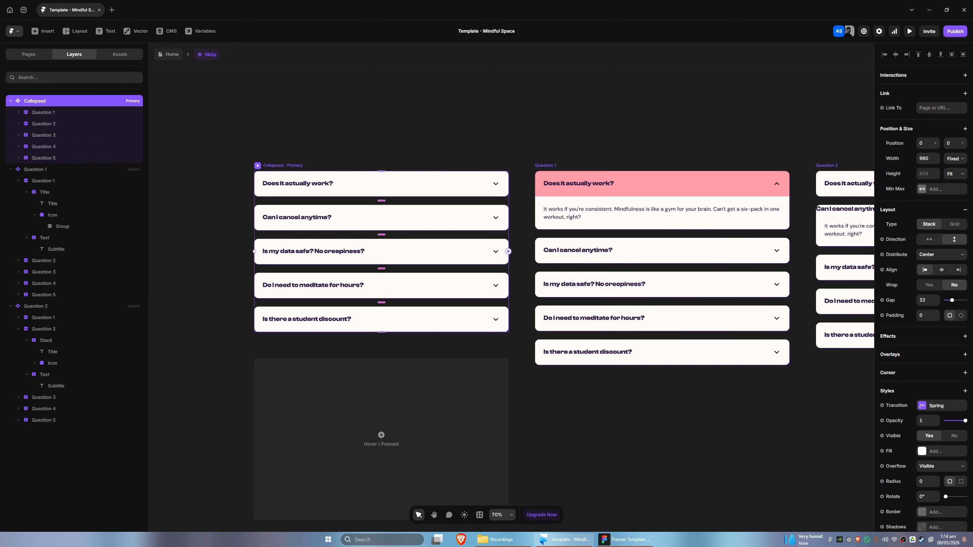
# Switch to Figma to inspect the reference FAQ question container, then return to Framer
pyautogui.click(643, 546)
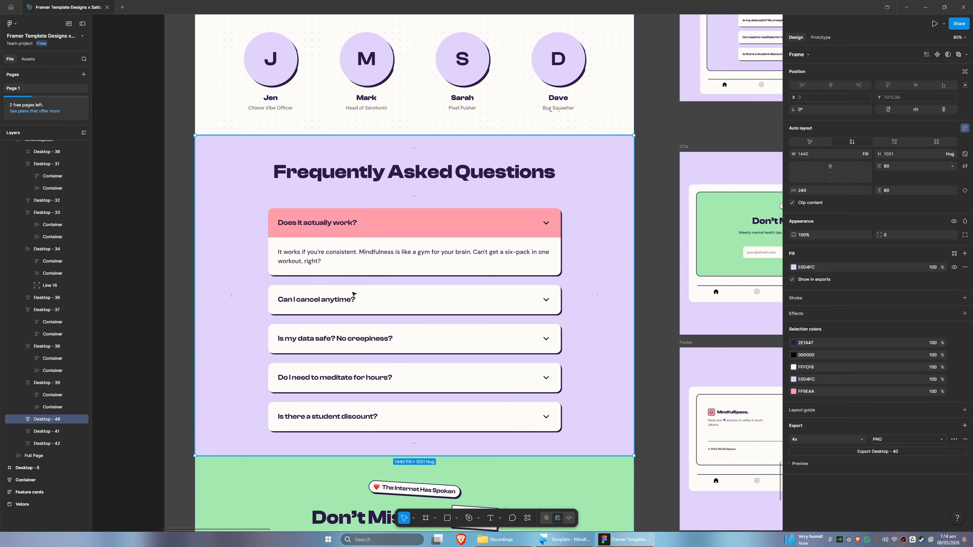
pyautogui.doubleClick(362, 293)
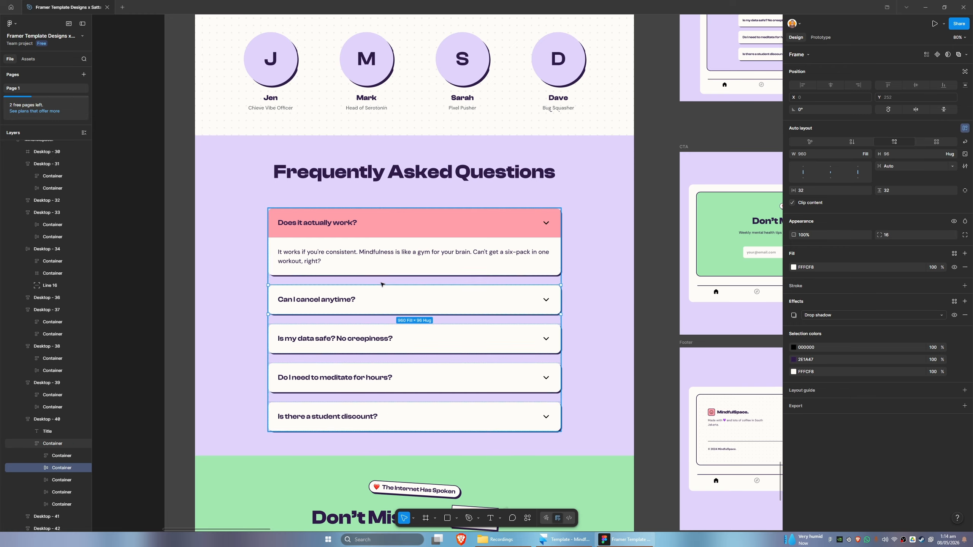
pyautogui.click(611, 543)
# Set the padding of the second question's title stack in the Question 2 variant to 32
pyautogui.moveTo(597, 418); pyautogui.dragTo(363, 400)
pyautogui.moveTo(615, 378); pyautogui.dragTo(550, 376)
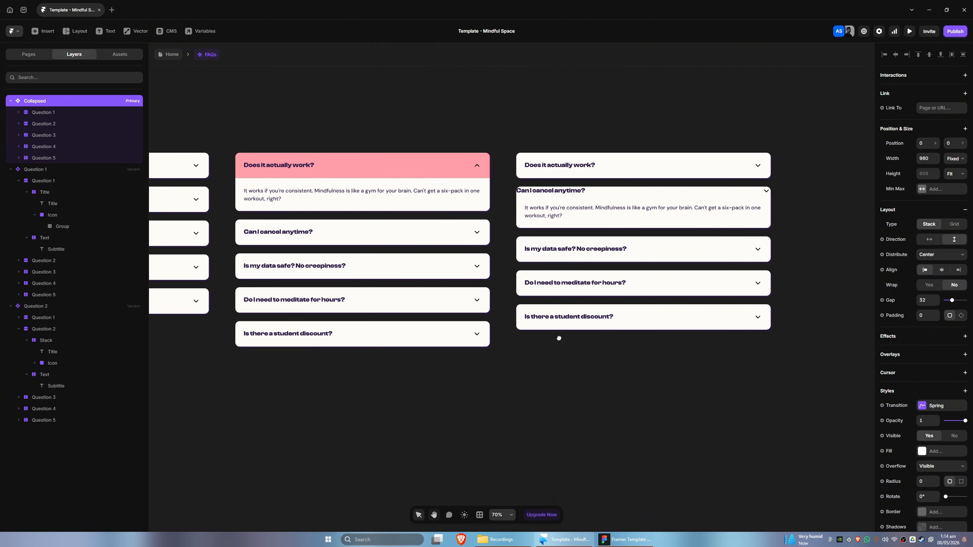
pyautogui.moveTo(557, 337); pyautogui.dragTo(461, 323)
pyautogui.click(467, 177)
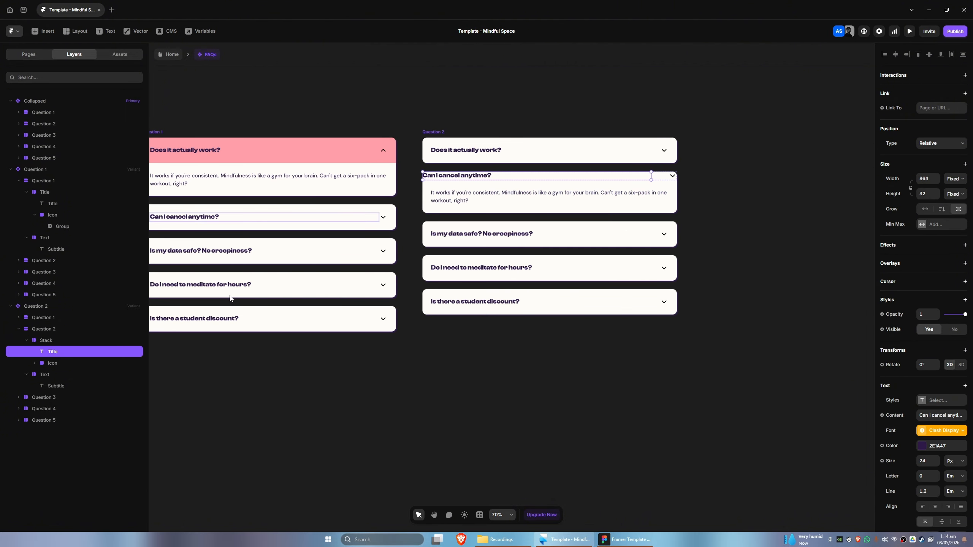
pyautogui.click(53, 340)
pyautogui.click(925, 323)
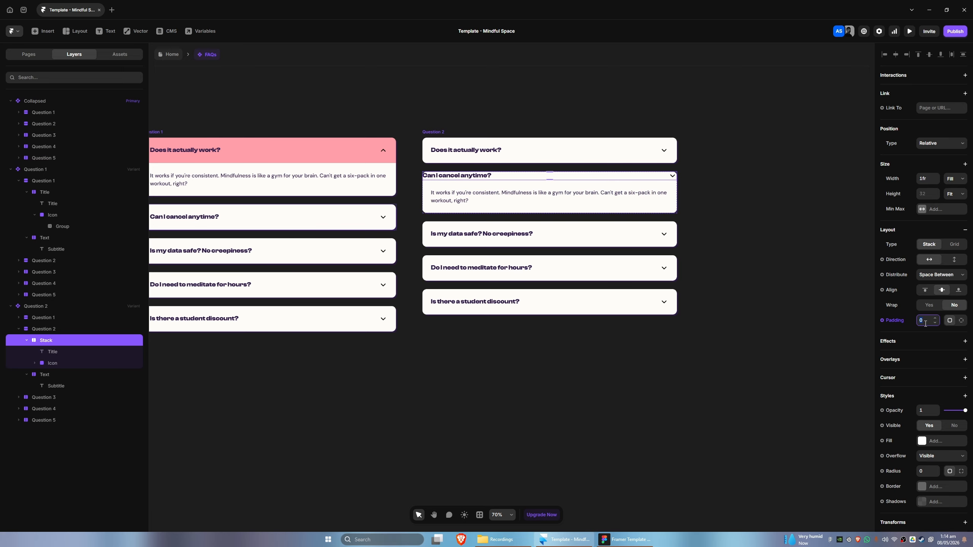
pyautogui.write('32')
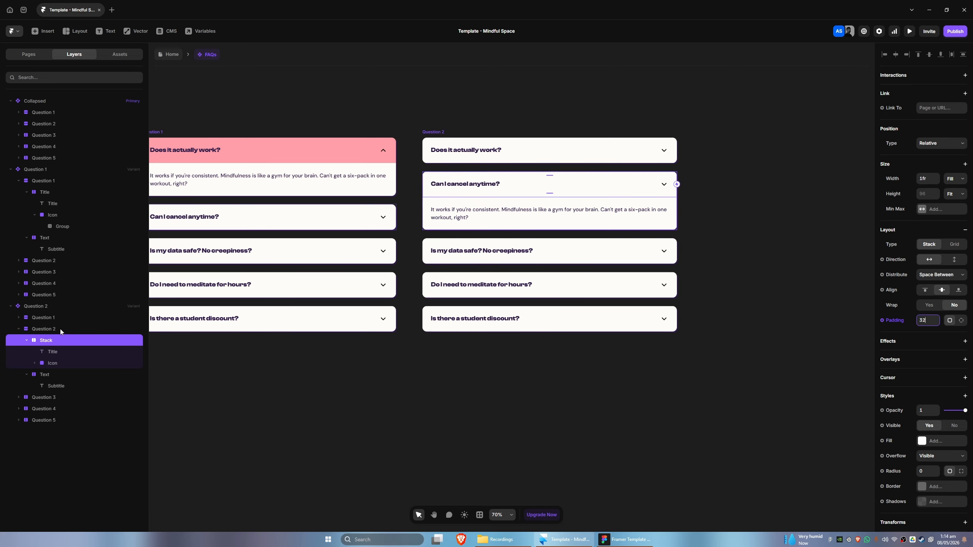
# Fill the second question's title stack in the Question 2 variant with the Primary 500 color
pyautogui.click(60, 328)
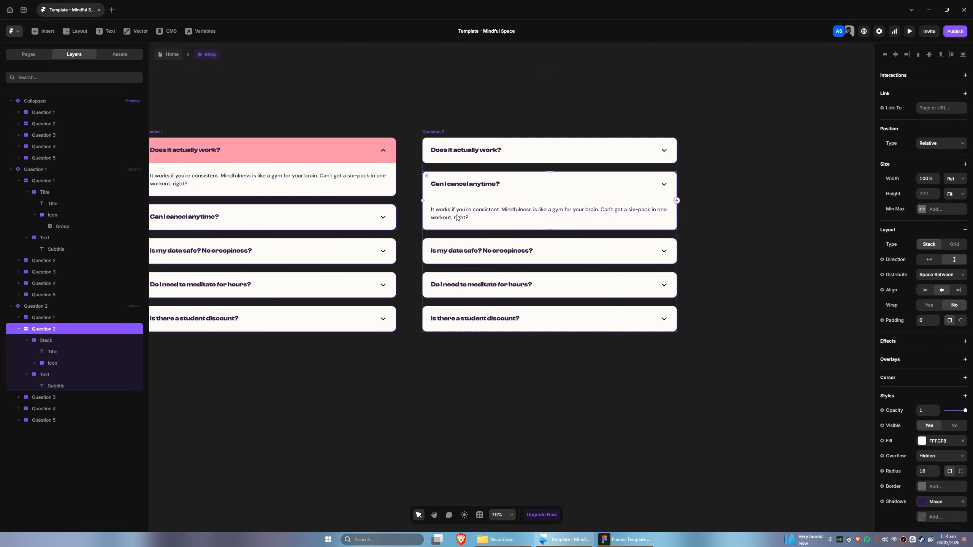
pyautogui.click(55, 340)
pyautogui.scroll(-2, 953, 405)
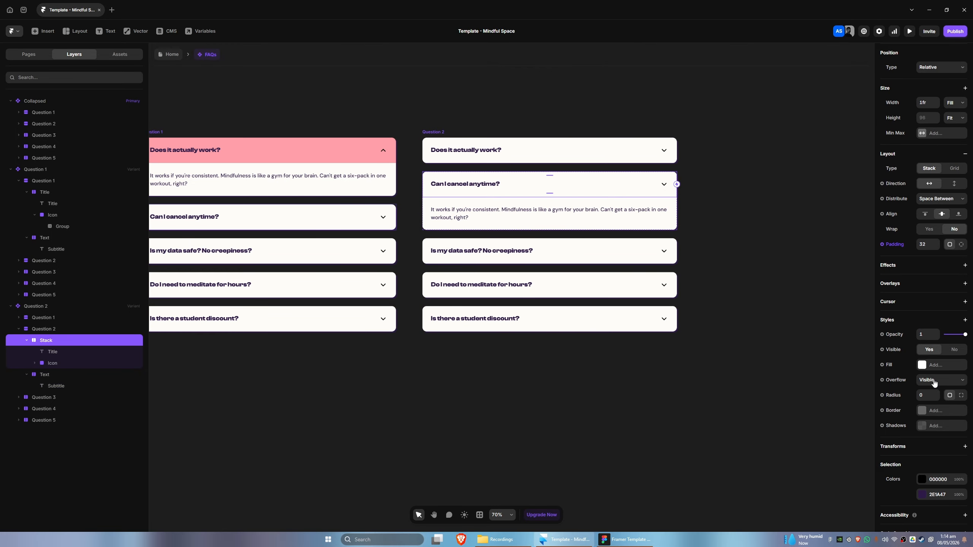
pyautogui.click(921, 365)
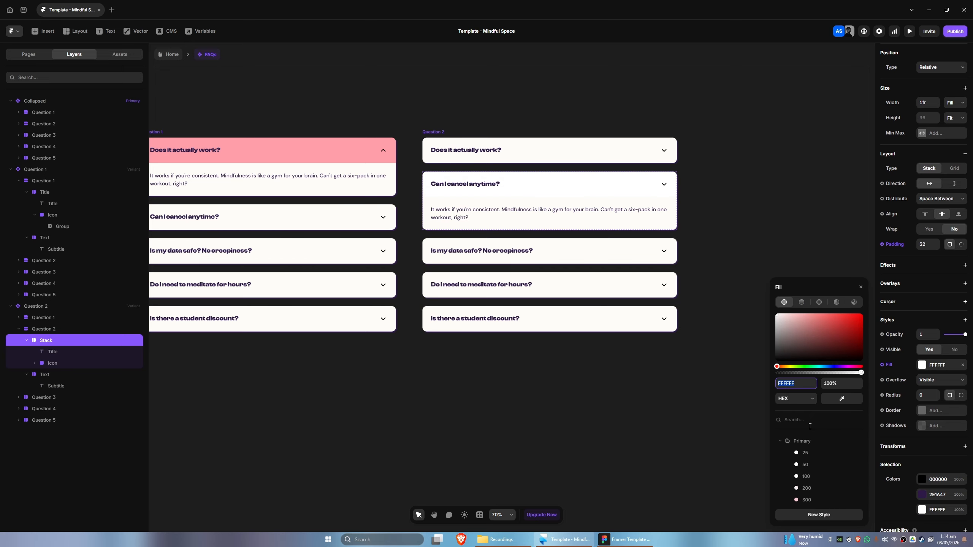
pyautogui.scroll(-2, 804, 456)
pyautogui.click(807, 436)
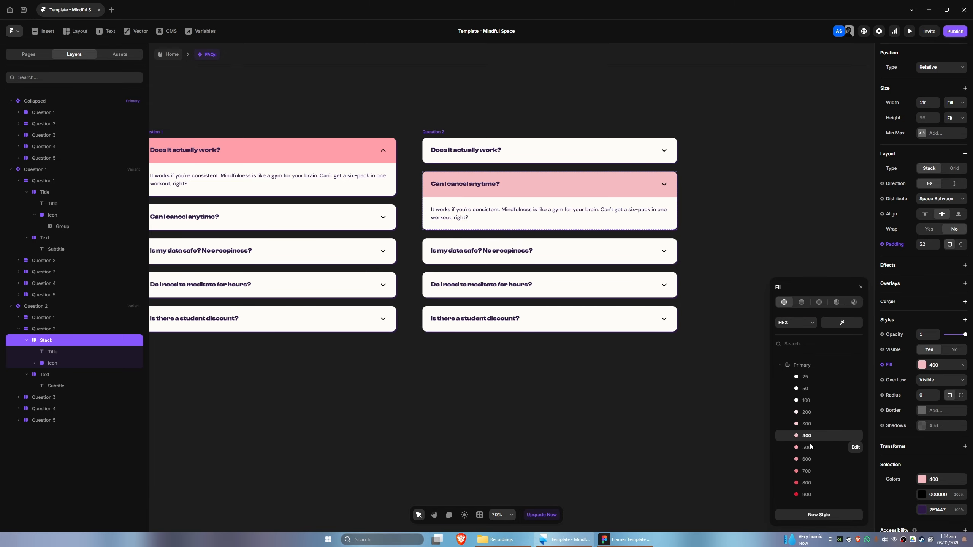
pyautogui.click(811, 446)
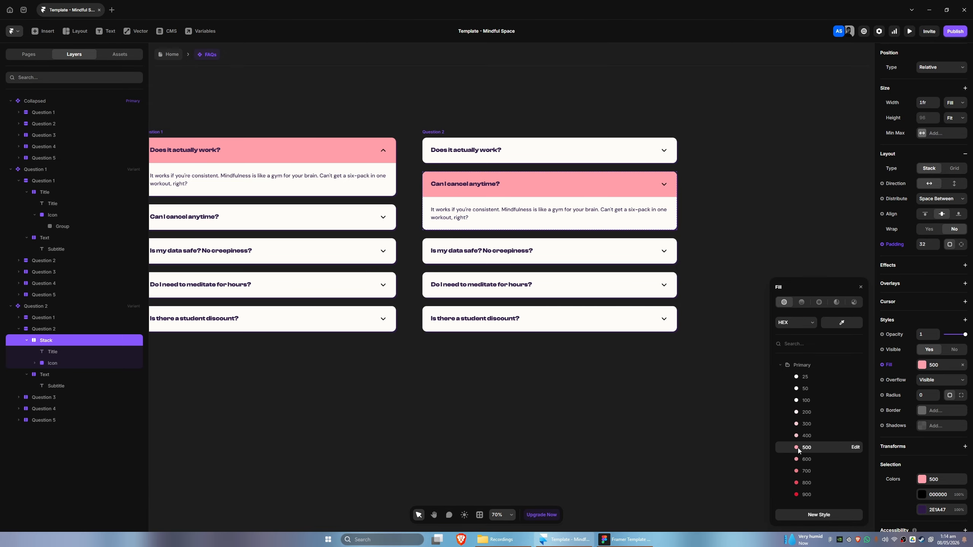
pyautogui.click(527, 411)
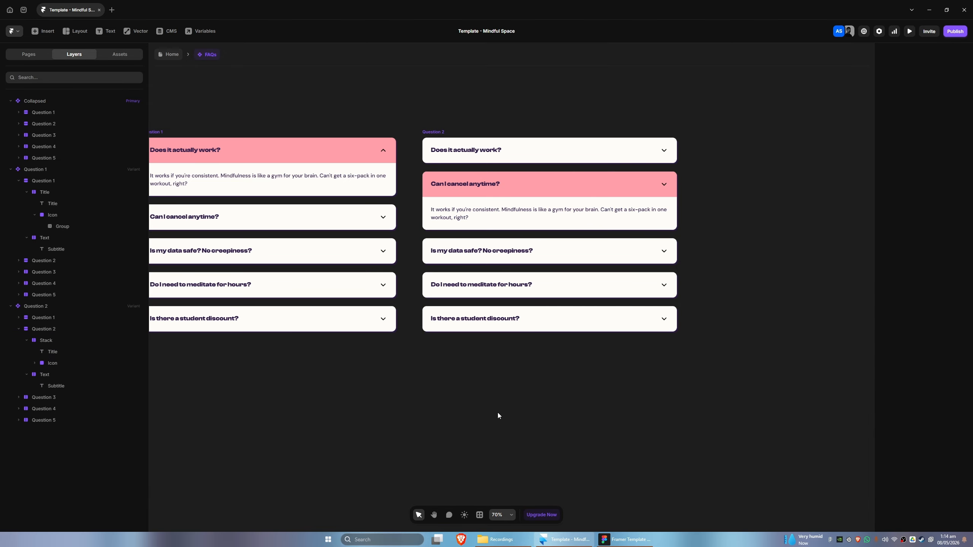
pyautogui.click(664, 187)
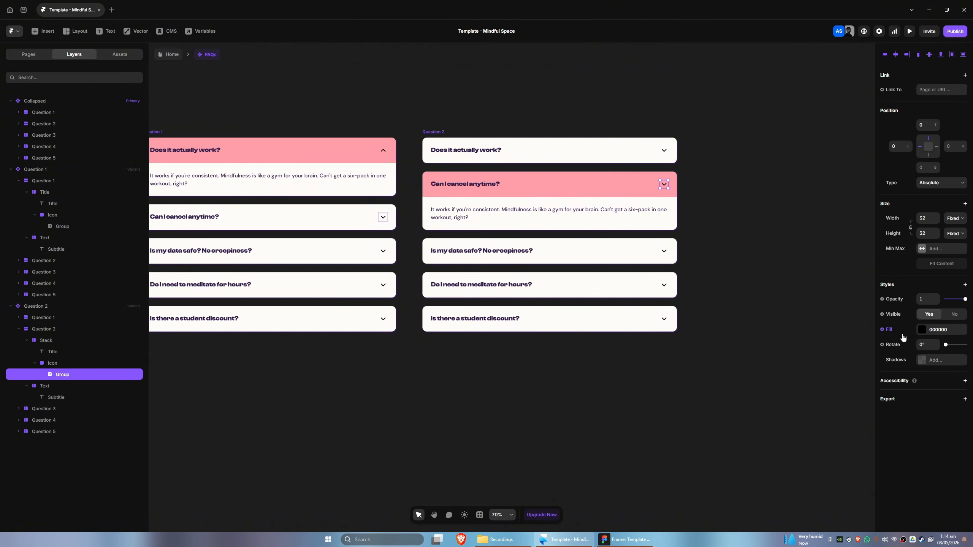
pyautogui.click(964, 285)
pyautogui.moveTo(899, 323)
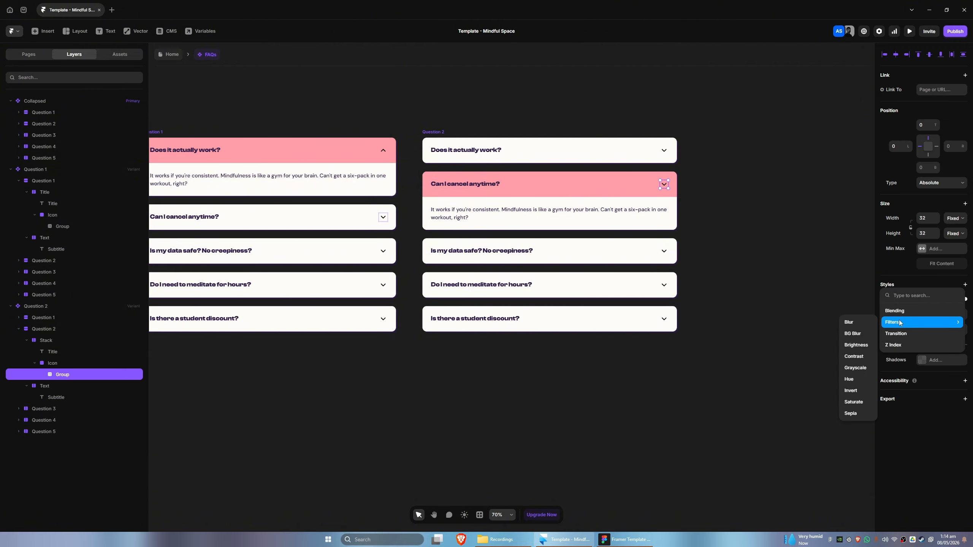
pyautogui.click(922, 420)
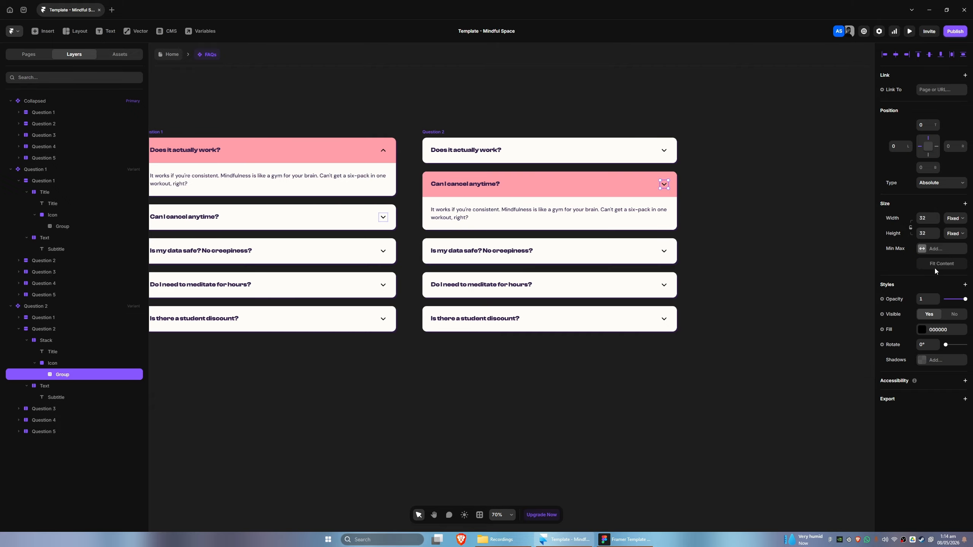
# Rotate the second question's icon in the Question 2 variant by 180°
pyautogui.click(54, 363)
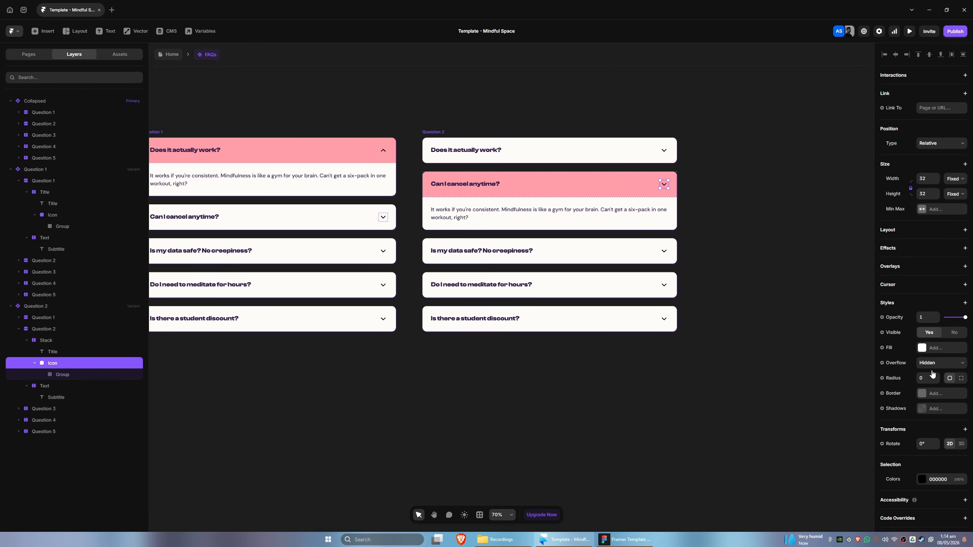
pyautogui.scroll(-1, 932, 373)
pyautogui.click(924, 426)
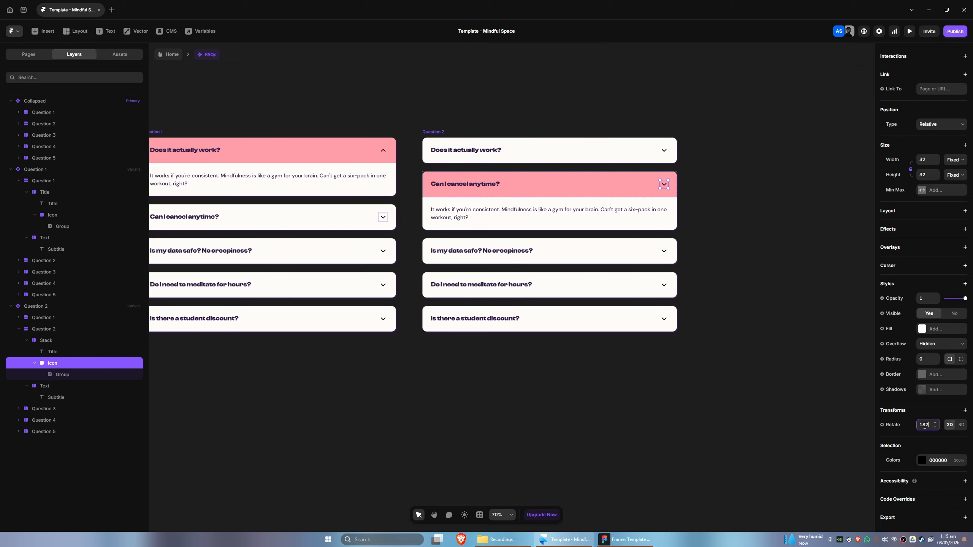
pyautogui.write('180')
pyautogui.press('Return')
# Add a new variant based on the Collapsed variant and name it Question 3
pyautogui.press('space')
pyautogui.moveTo(534, 381); pyautogui.dragTo(500, 375)
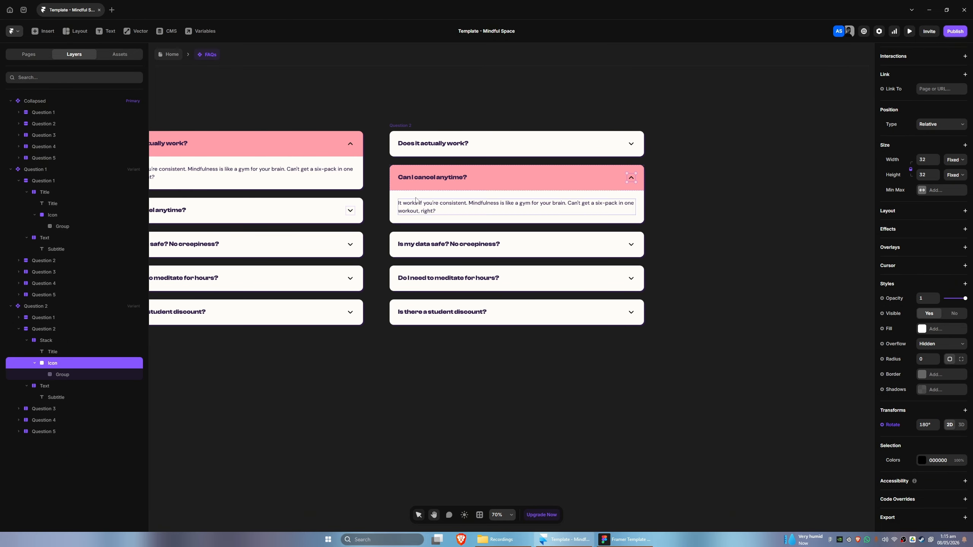
pyautogui.moveTo(567, 371); pyautogui.dragTo(437, 370)
pyautogui.moveTo(166, 352); pyautogui.dragTo(591, 376)
pyautogui.moveTo(157, 136); pyautogui.dragTo(271, 133)
pyautogui.click(270, 135)
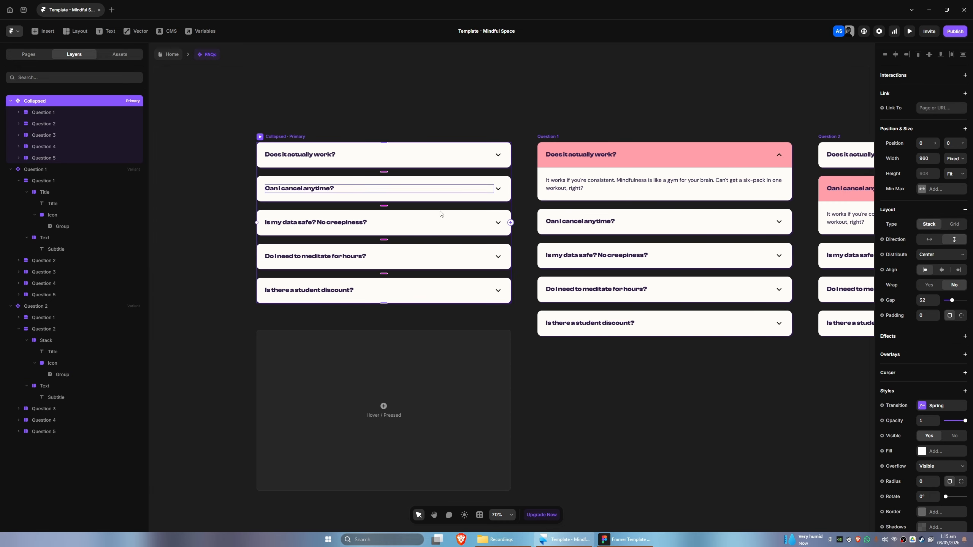
pyautogui.hscroll(10, 756, 247)
pyautogui.click(757, 247)
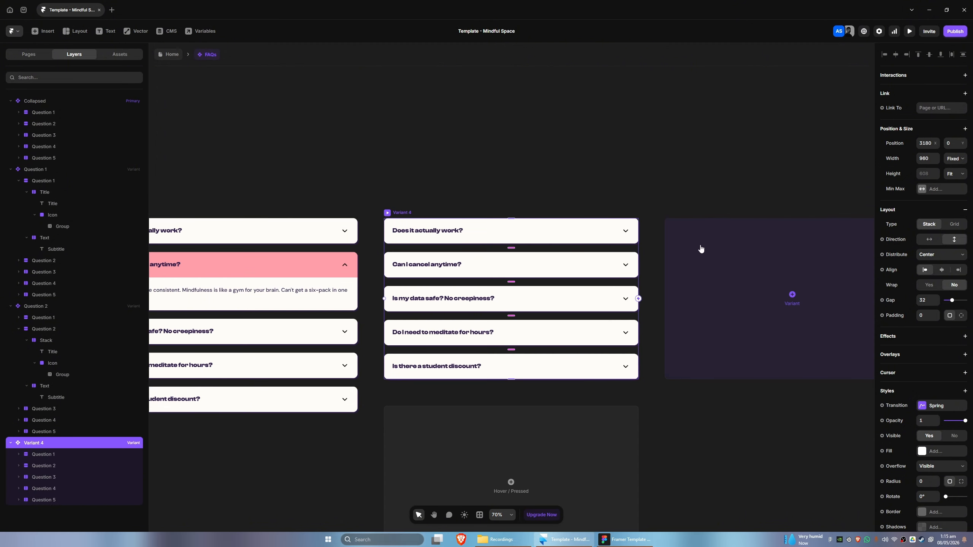
pyautogui.doubleClick(405, 212)
pyautogui.write('q')
pyautogui.press('Return')
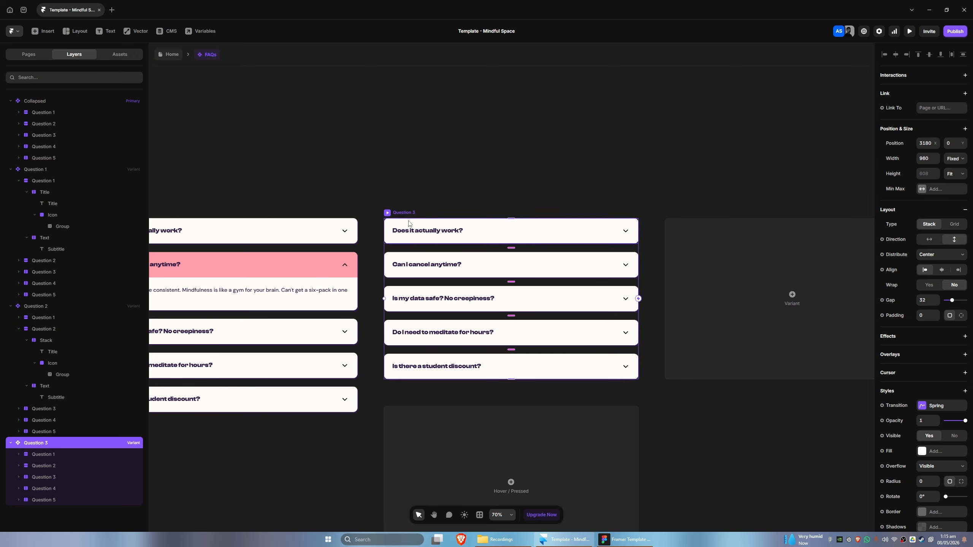
# Make the third question's answer text visible in the Question 3 variant
pyautogui.click(526, 304)
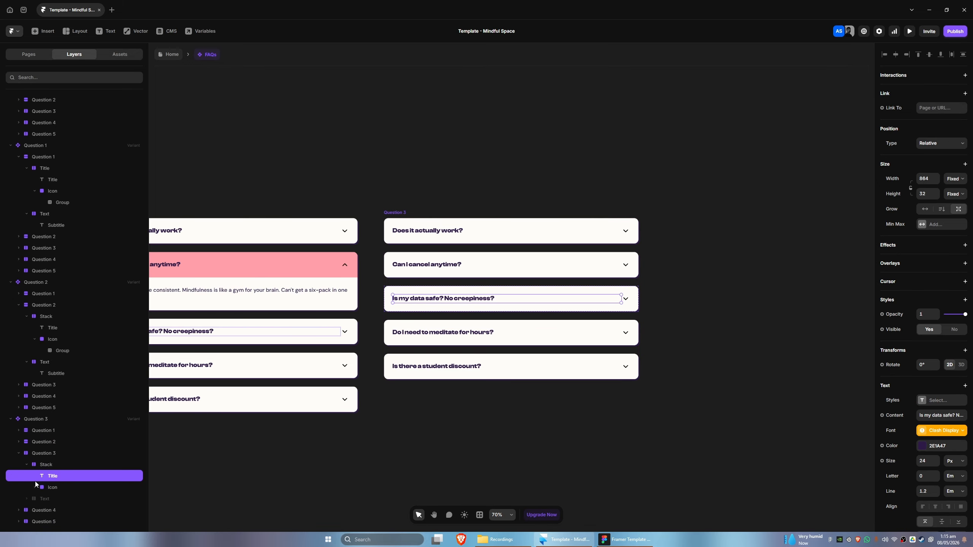
pyautogui.click(51, 499)
pyautogui.scroll(-3, 944, 445)
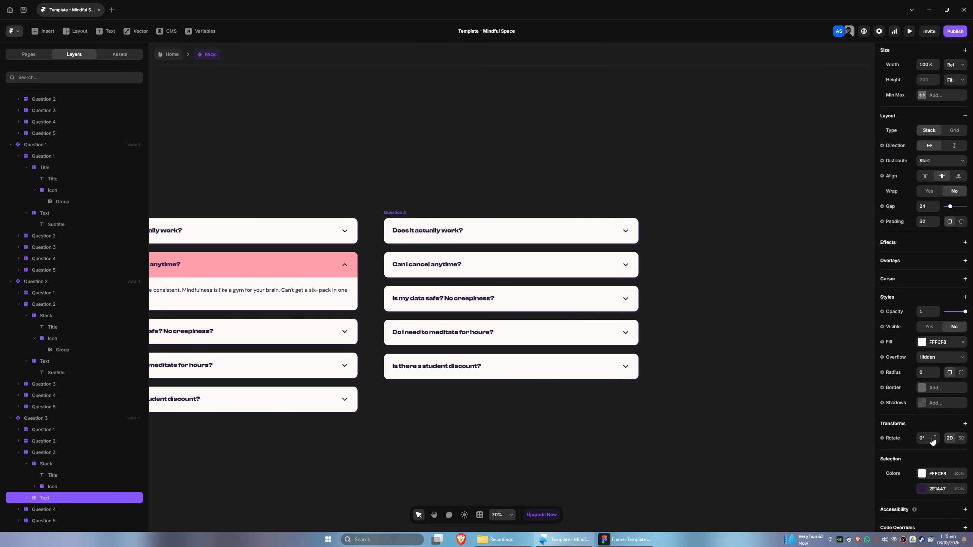
pyautogui.scroll(-1, 937, 414)
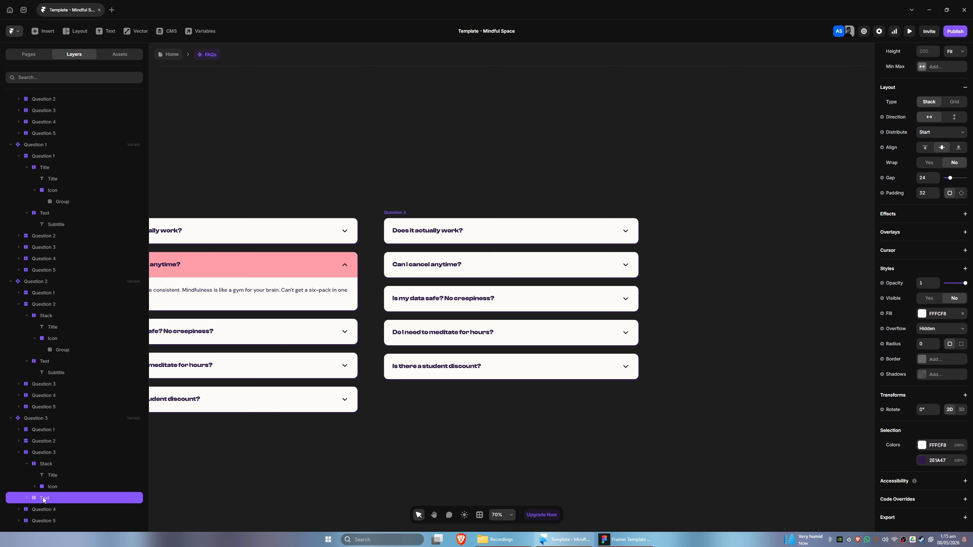
pyautogui.click(931, 298)
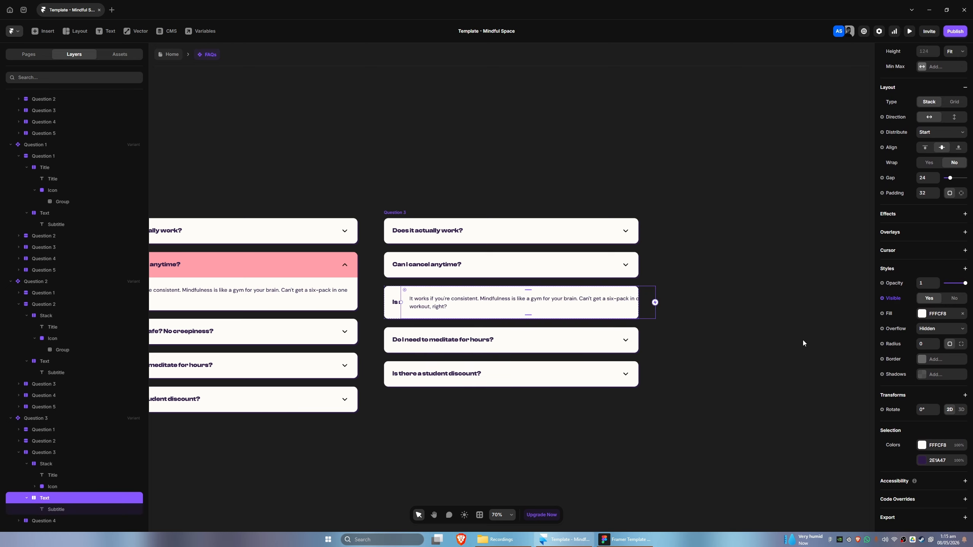
# Set the third question's frame stack direction to vertical in the Question 3 variant
pyautogui.click(41, 454)
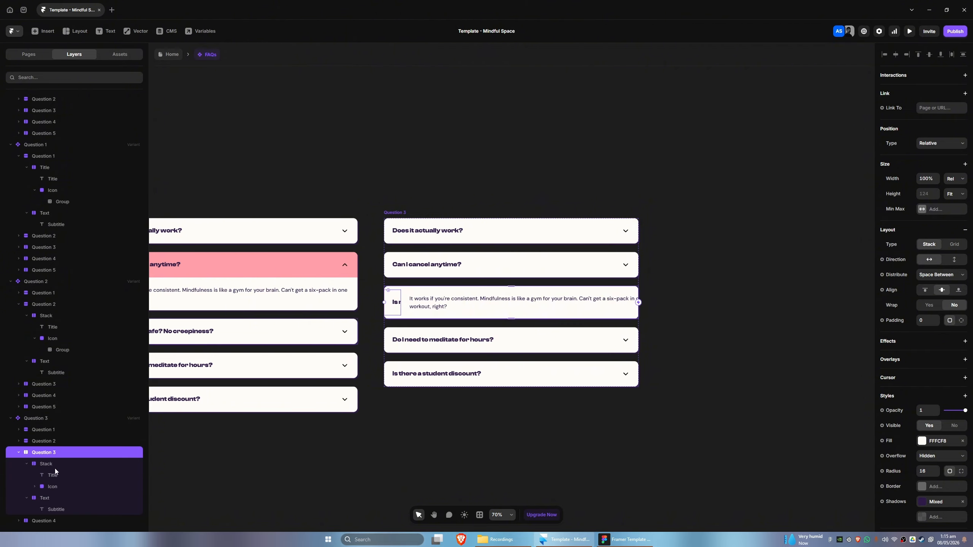
pyautogui.scroll(-1, 55, 468)
pyautogui.click(46, 486)
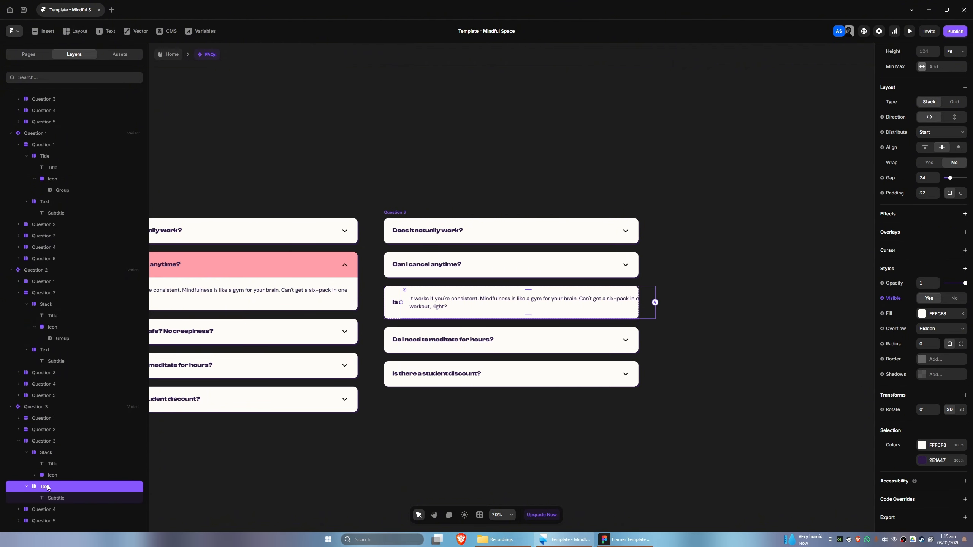
pyautogui.click(47, 453)
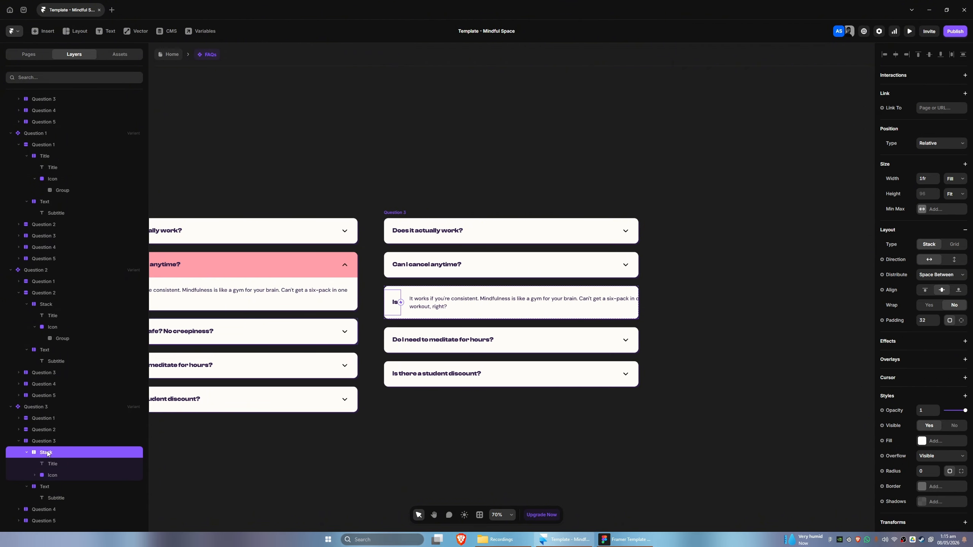
pyautogui.click(45, 443)
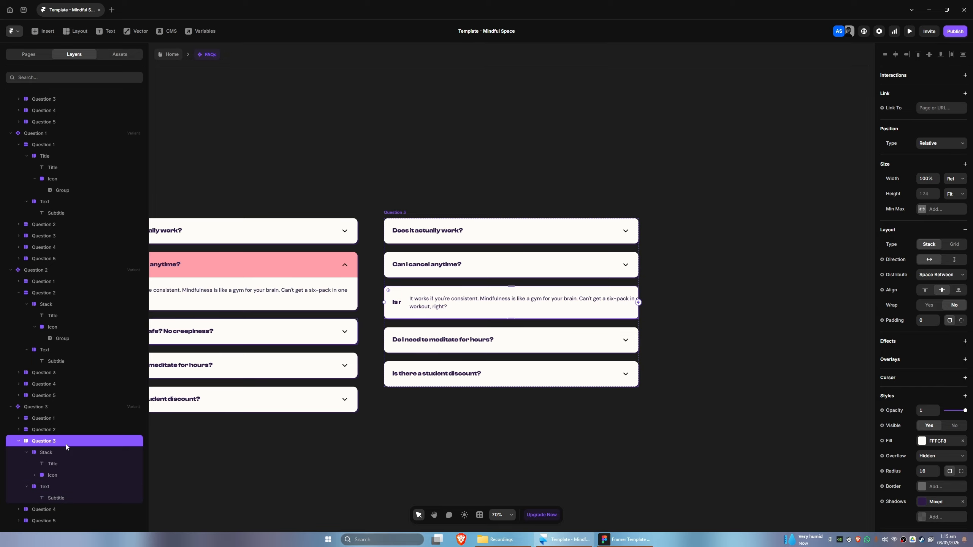
pyautogui.click(954, 260)
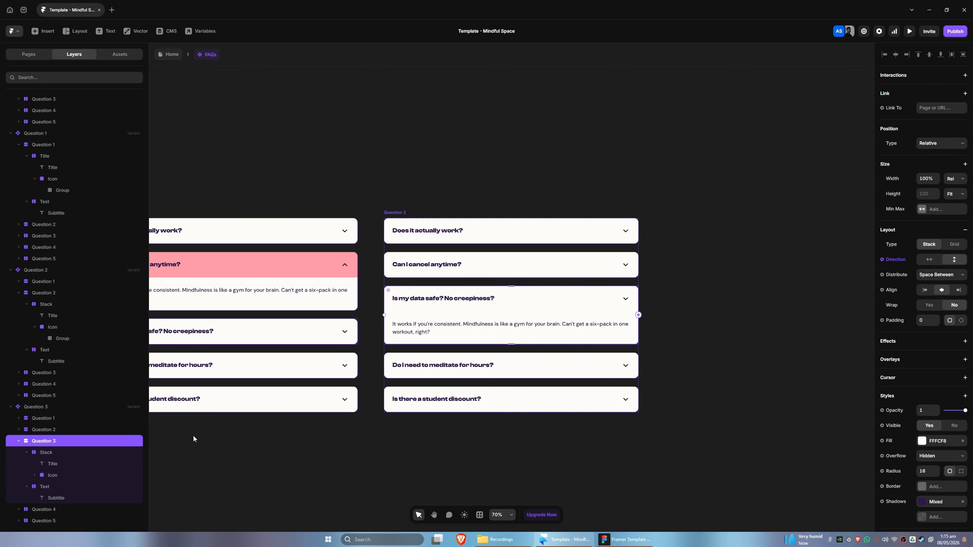
# Fill the third question's title stack in the Question 3 variant with the Primary 500 color
pyautogui.scroll(-2, 230, 440)
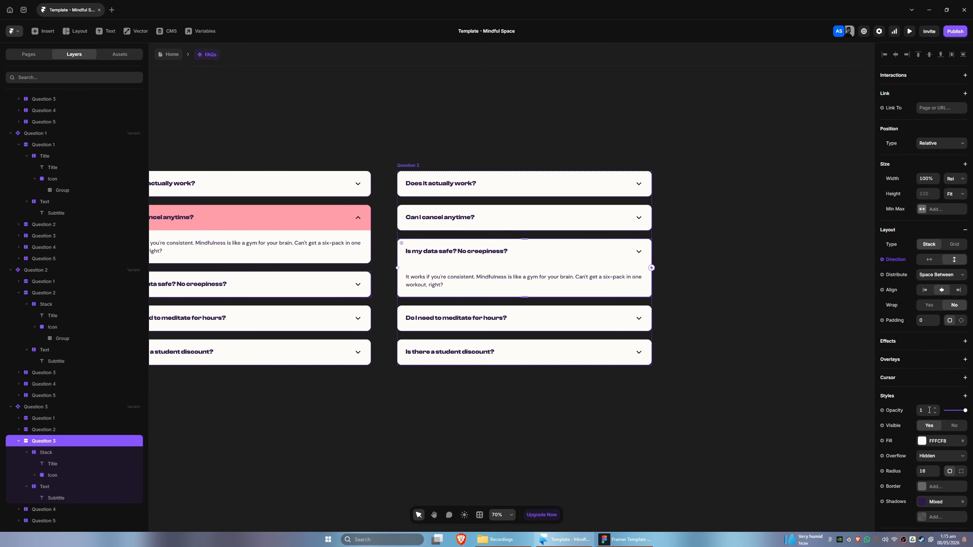
pyautogui.click(72, 452)
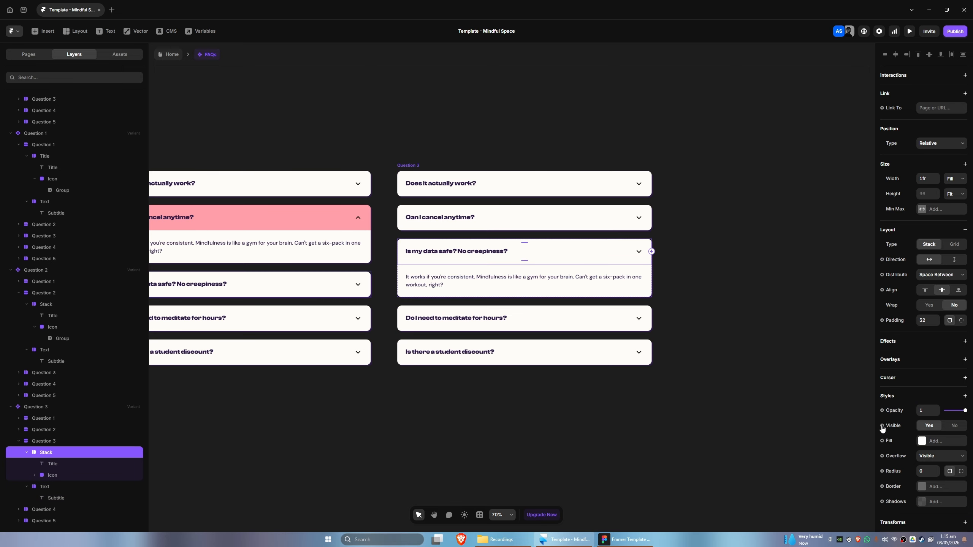
pyautogui.click(922, 441)
pyautogui.scroll(-3, 808, 471)
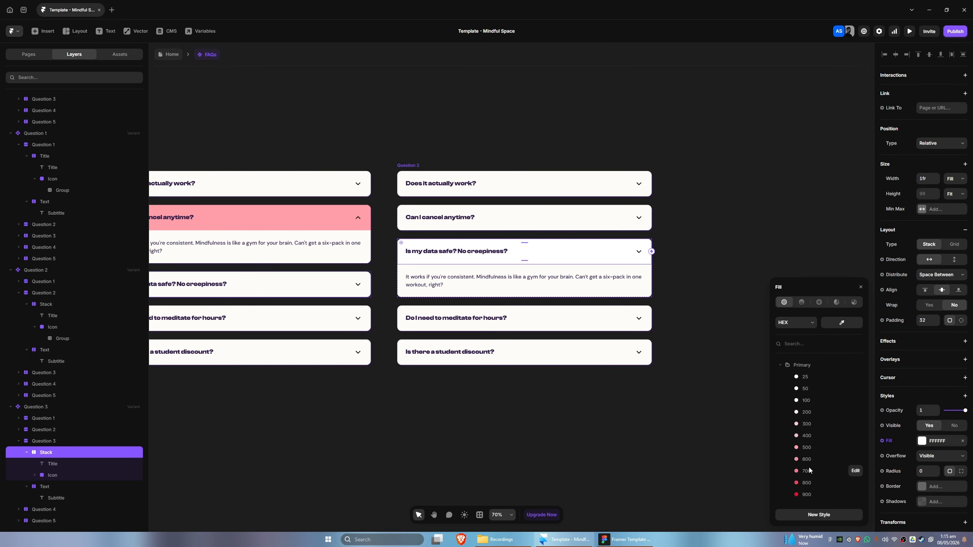
pyautogui.click(808, 449)
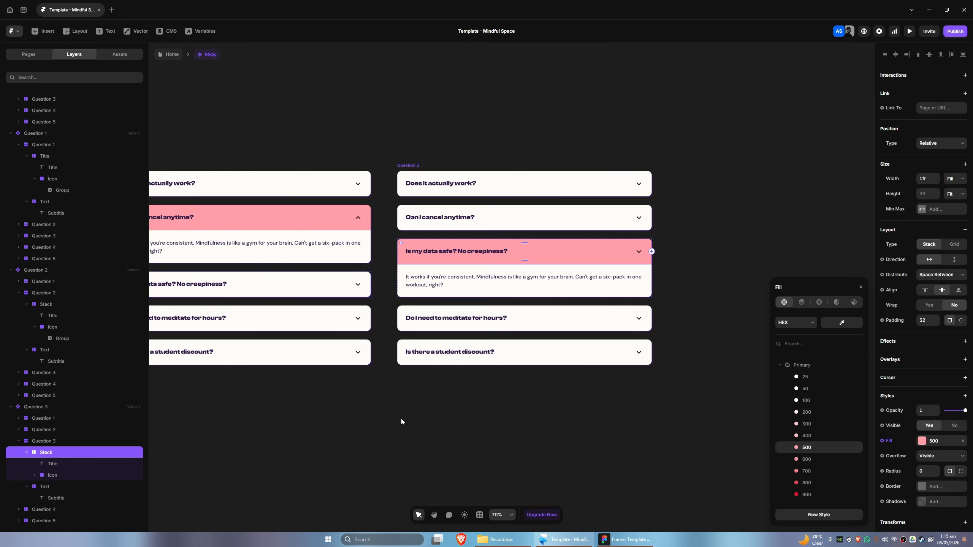
pyautogui.moveTo(401, 418); pyautogui.dragTo(346, 390)
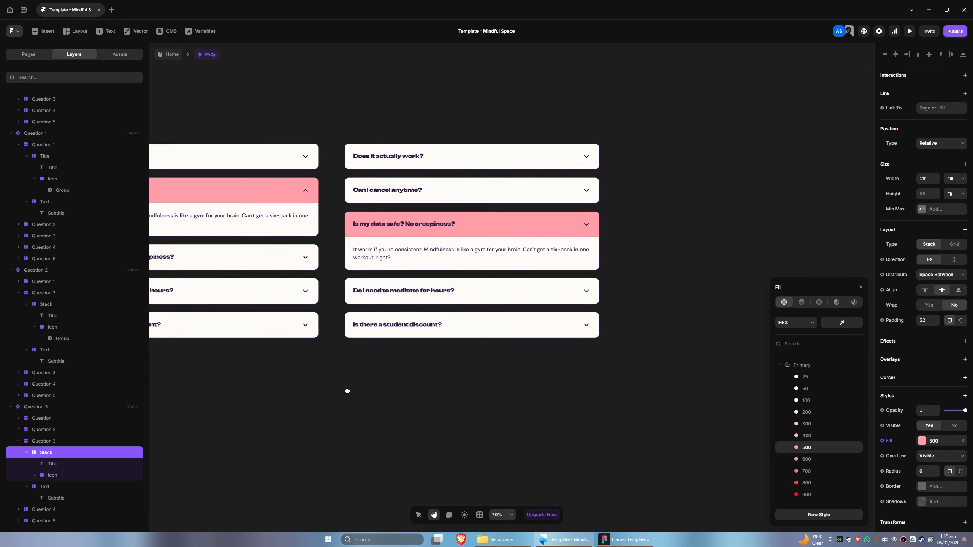
# Rotate the third question's icon 180° in the Question 3 variant
pyautogui.click(58, 475)
pyautogui.click(924, 447)
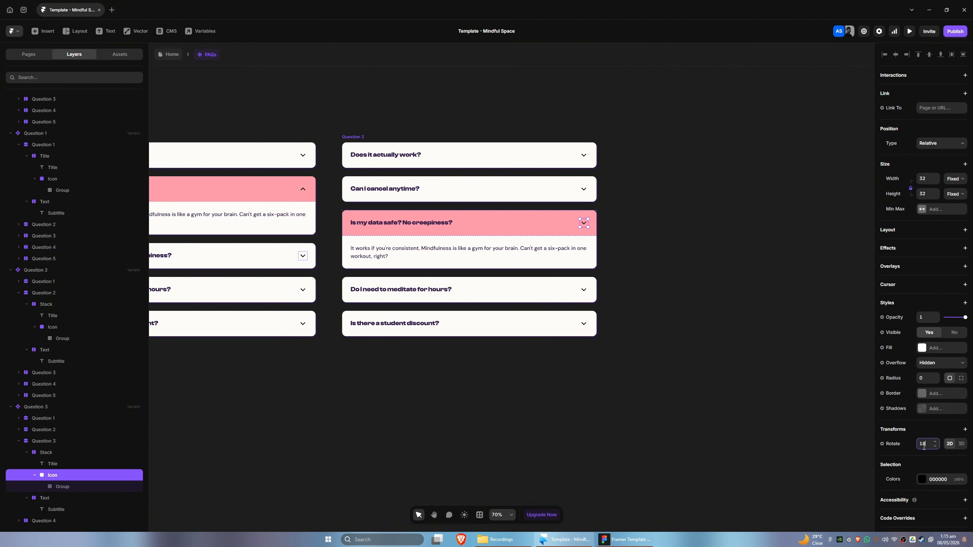
pyautogui.write('180')
pyautogui.press('Return')
# Add a new variant based on the Collapsed variant and name it Question 4
pyautogui.press('space')
pyautogui.moveTo(314, 426); pyautogui.dragTo(559, 438)
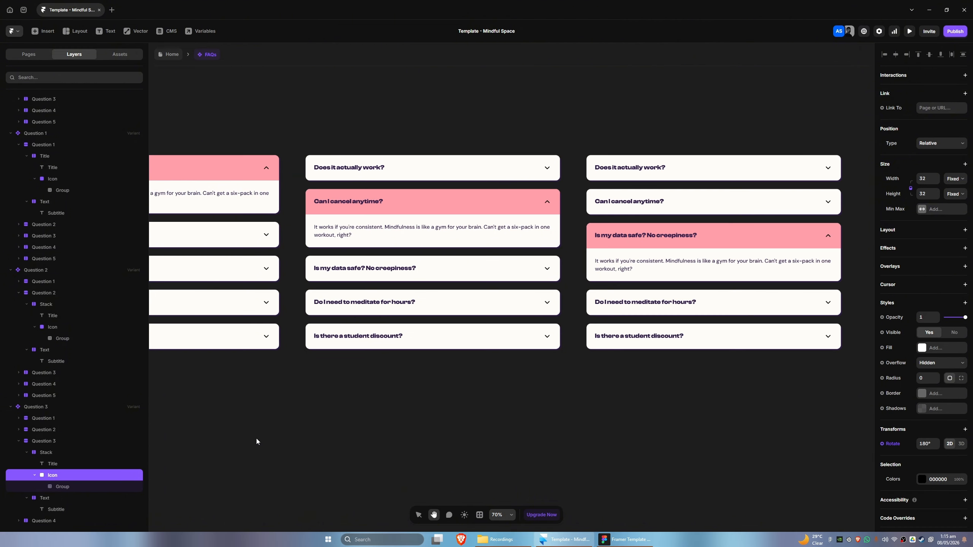
pyautogui.moveTo(257, 441); pyautogui.dragTo(517, 432)
pyautogui.scroll(-3, 437, 409)
pyautogui.click(268, 230)
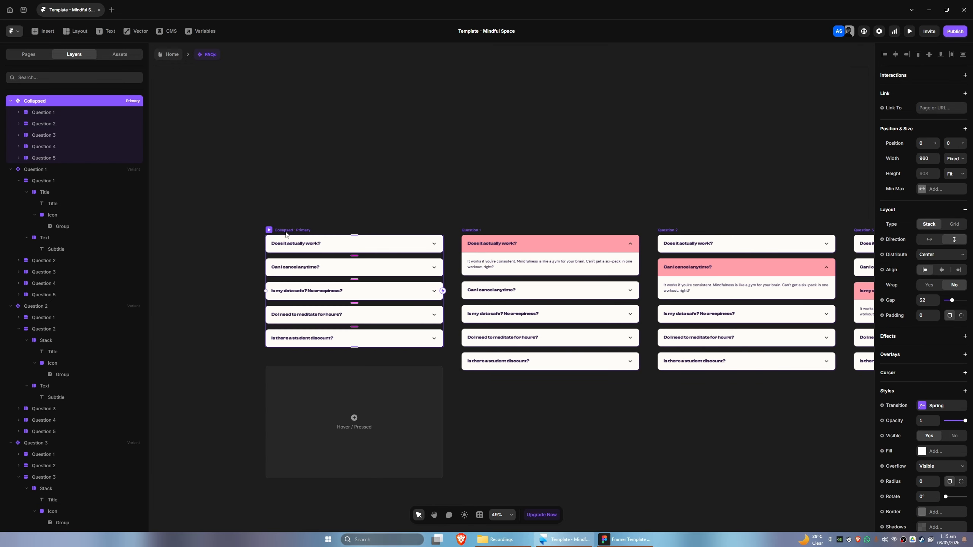
pyautogui.moveTo(733, 434); pyautogui.dragTo(378, 435)
pyautogui.click(729, 288)
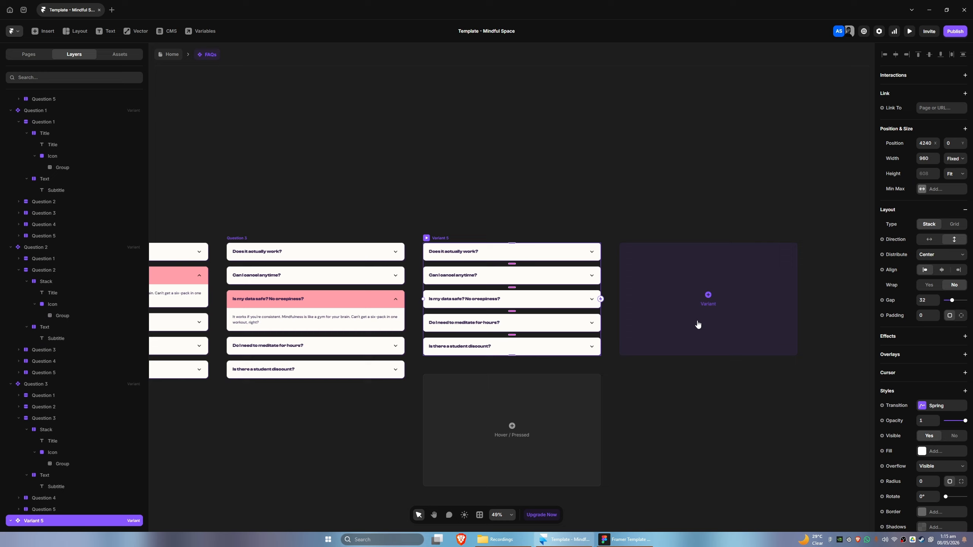
pyautogui.doubleClick(439, 238)
pyautogui.write('question 4')
pyautogui.press('Return')
# Make the fourth question's answer text visible in the Question 4 variant
pyautogui.hscroll(1, 662, 386)
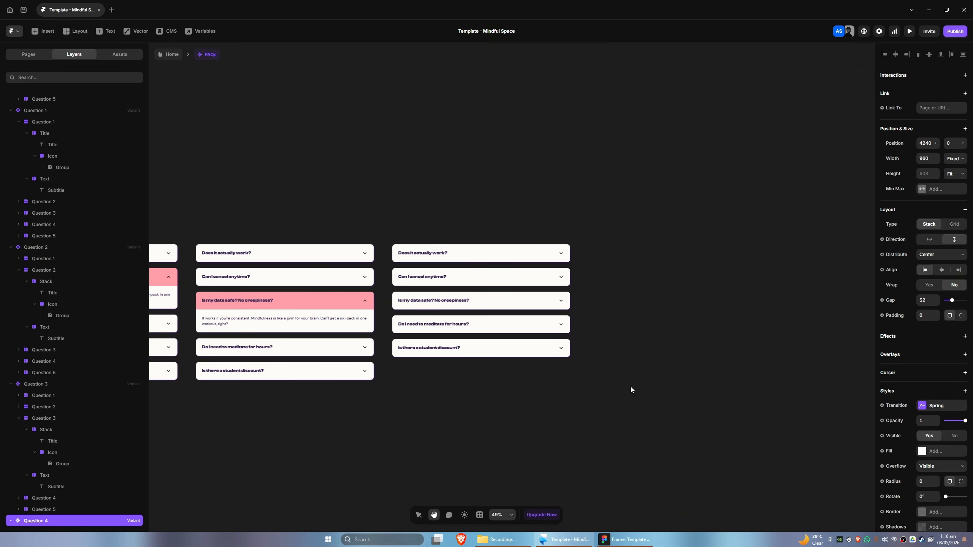
pyautogui.scroll(2, 630, 386)
pyautogui.doubleClick(363, 304)
pyautogui.scroll(-1, 79, 437)
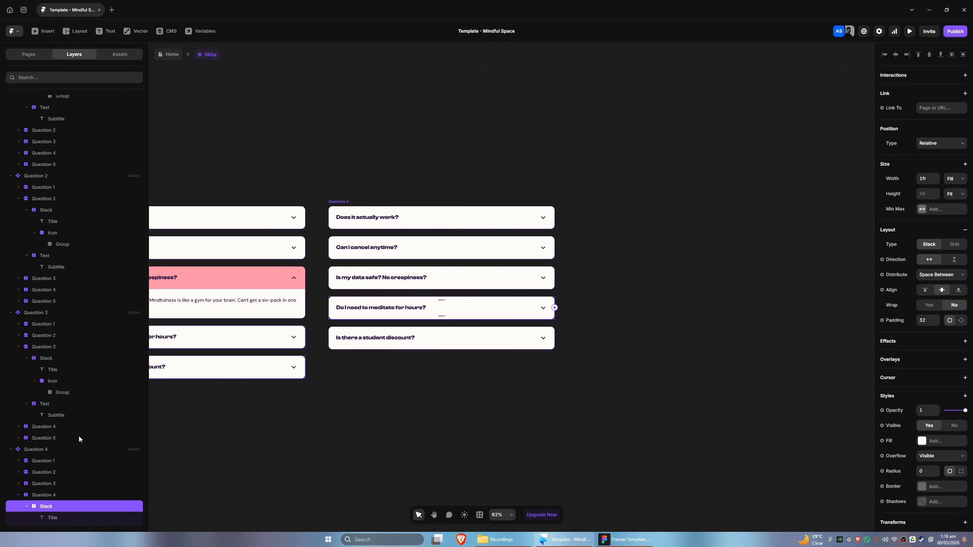
pyautogui.scroll(-1, 50, 488)
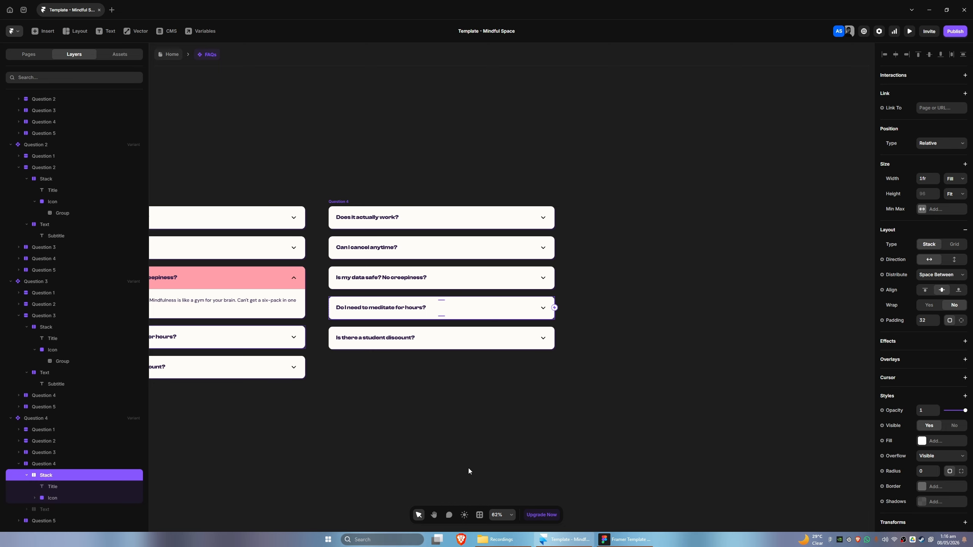
pyautogui.click(48, 509)
pyautogui.scroll(-2, 933, 371)
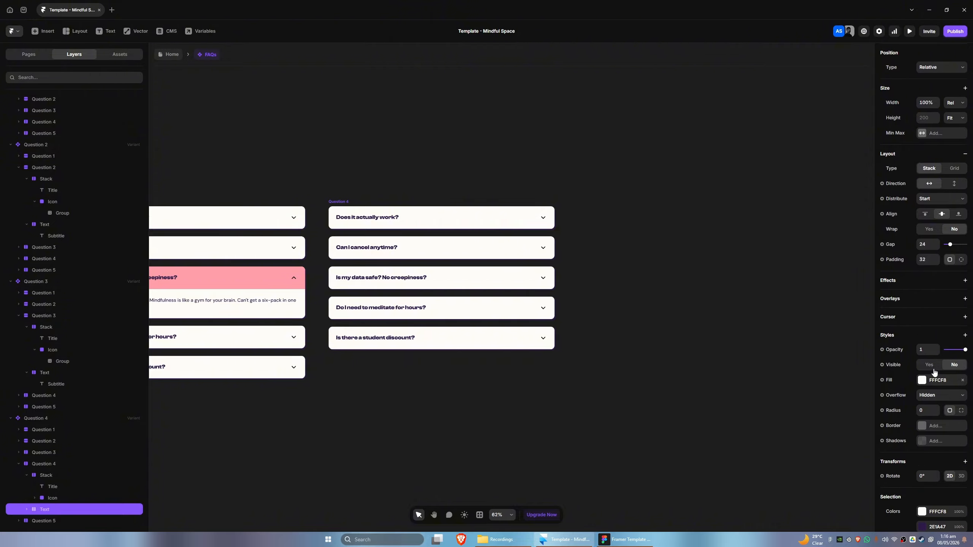
pyautogui.click(930, 366)
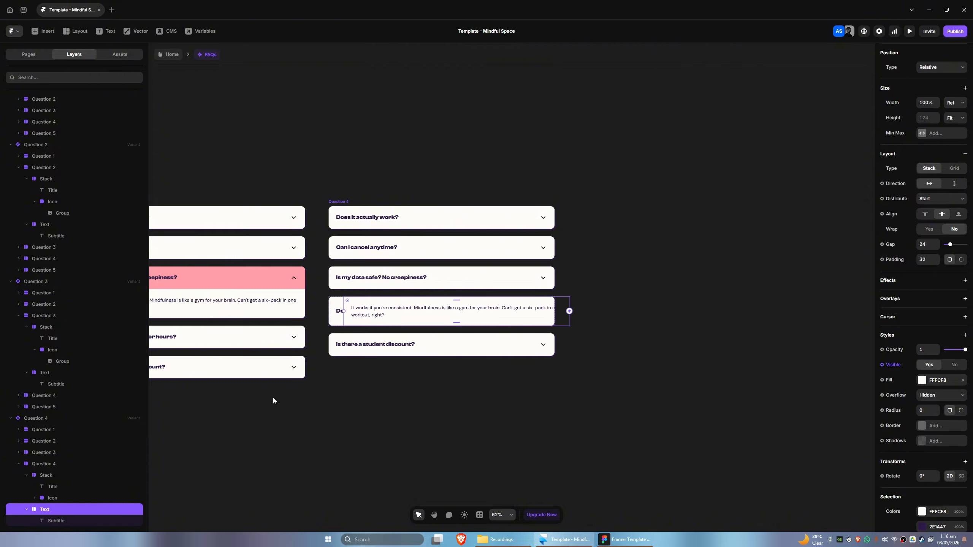
# Set the fourth question's frame stack direction to vertical in the Question 4 variant
pyautogui.click(58, 465)
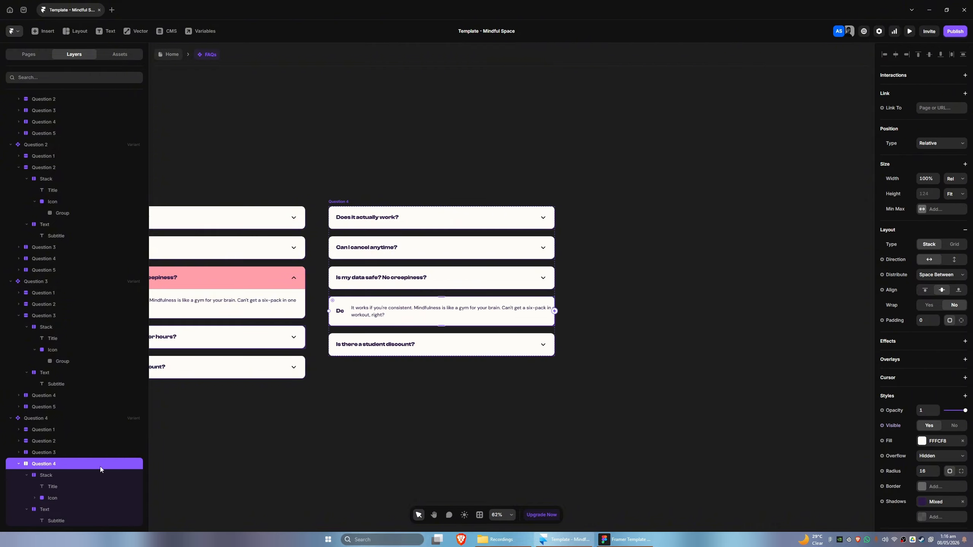
pyautogui.click(951, 262)
# Fill the fourth question's title stack in the Question 4 variant with the Primary 500 color
pyautogui.click(70, 477)
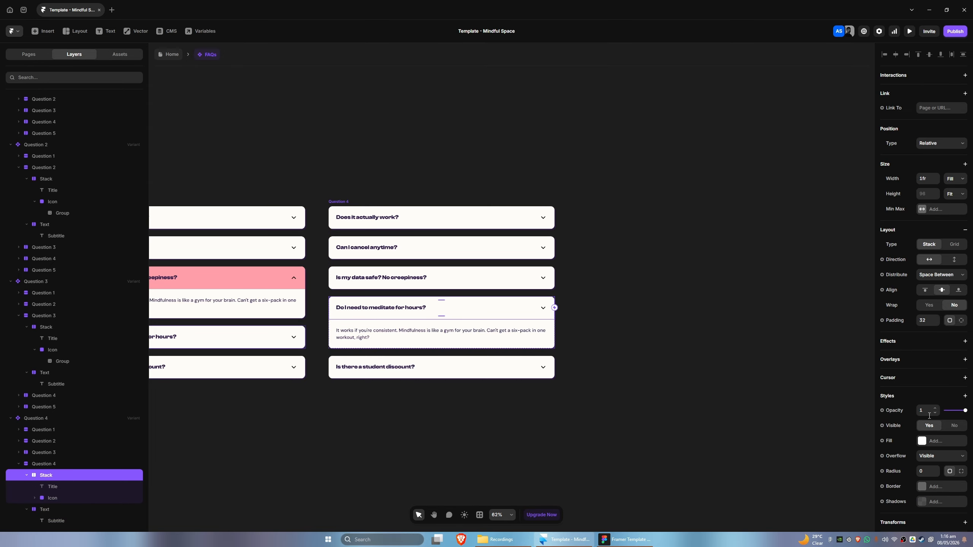
pyautogui.scroll(-2, 928, 415)
pyautogui.click(936, 365)
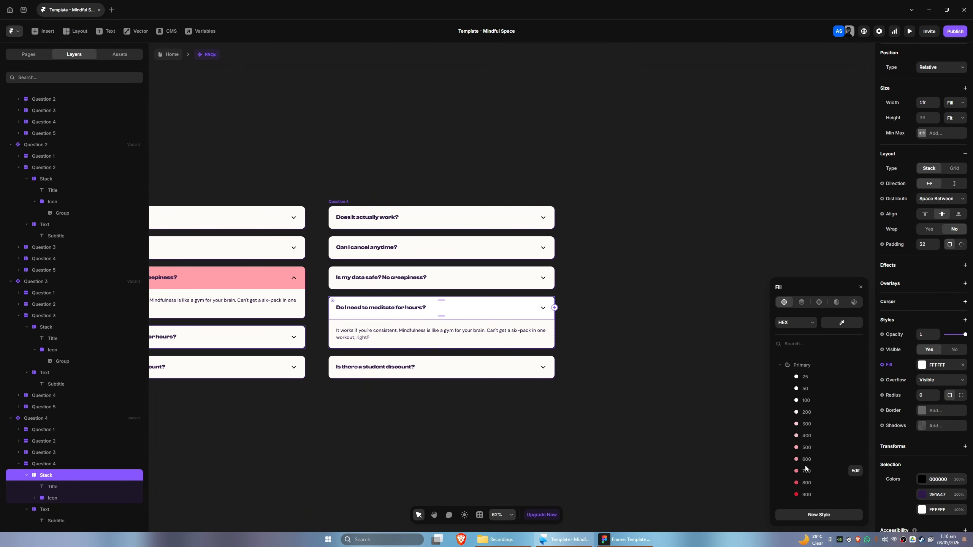
pyautogui.click(807, 447)
# Rotate the fourth question's icon 180° in the Question 4 variant
pyautogui.click(45, 499)
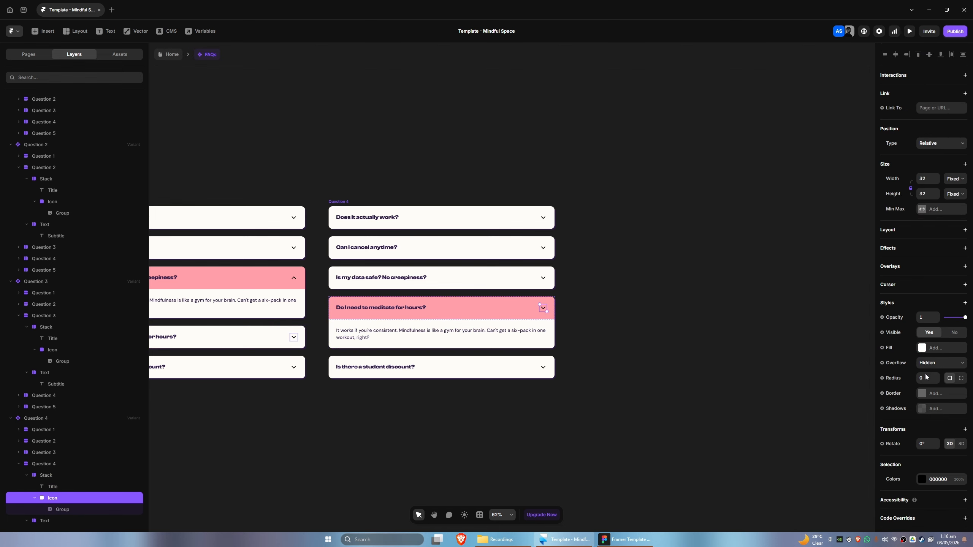
pyautogui.click(926, 445)
pyautogui.write('180')
pyautogui.press('Return')
# Add a new variant based on the Collapsed variant and name it Question 5
pyautogui.hscroll(-10, 311, 180)
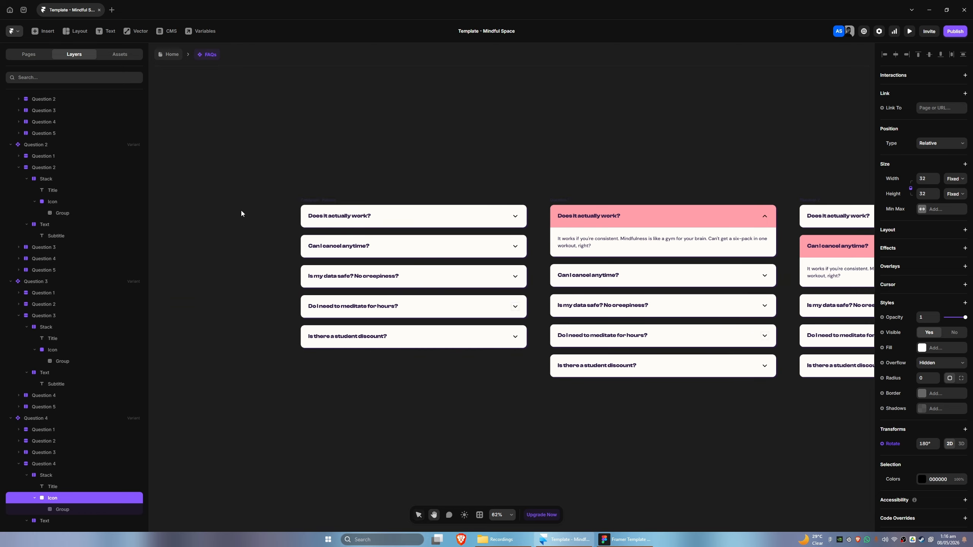
pyautogui.click(383, 215)
pyautogui.hscroll(10, 517, 363)
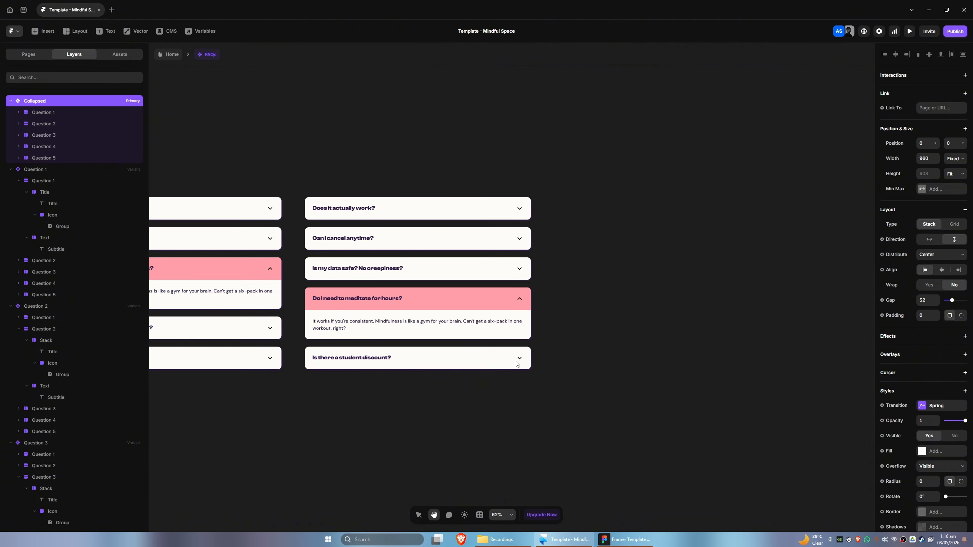
pyautogui.click(607, 234)
pyautogui.doubleClick(411, 223)
pyautogui.write('Q')
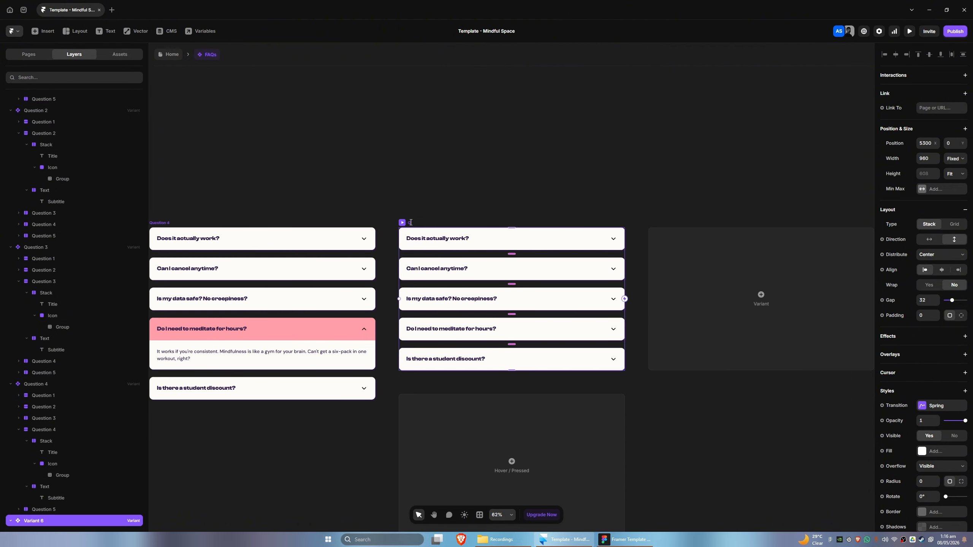
pyautogui.write('uestion 5')
pyautogui.press('Return')
# Make the fifth question's answer text visible in the Question 5 variant
pyautogui.hscroll(3, 797, 438)
pyautogui.scroll(-2, 797, 438)
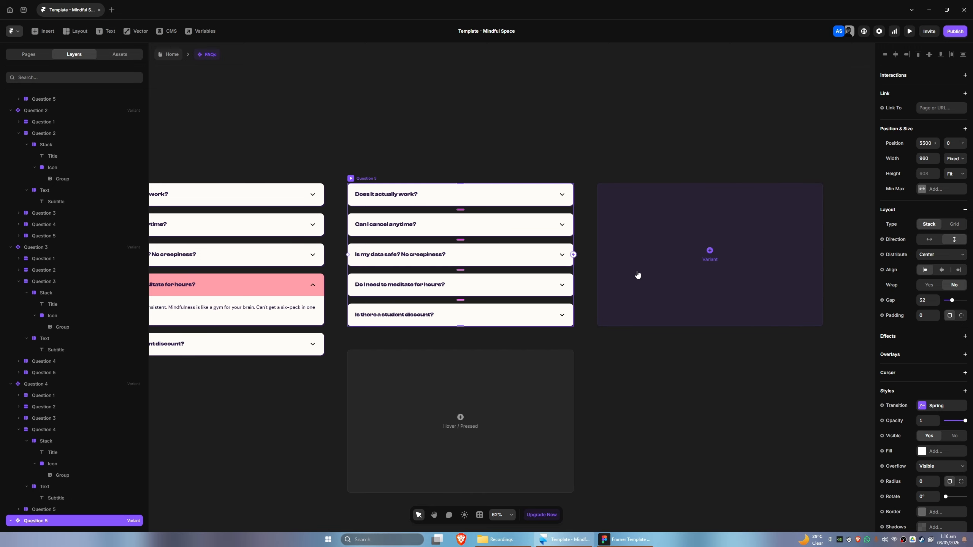
pyautogui.click(440, 314)
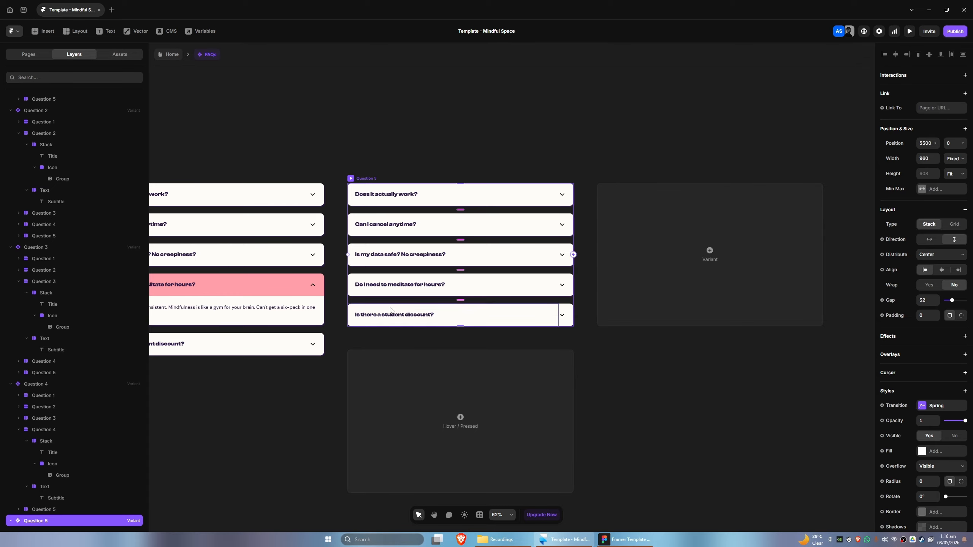
pyautogui.scroll(-1, 71, 468)
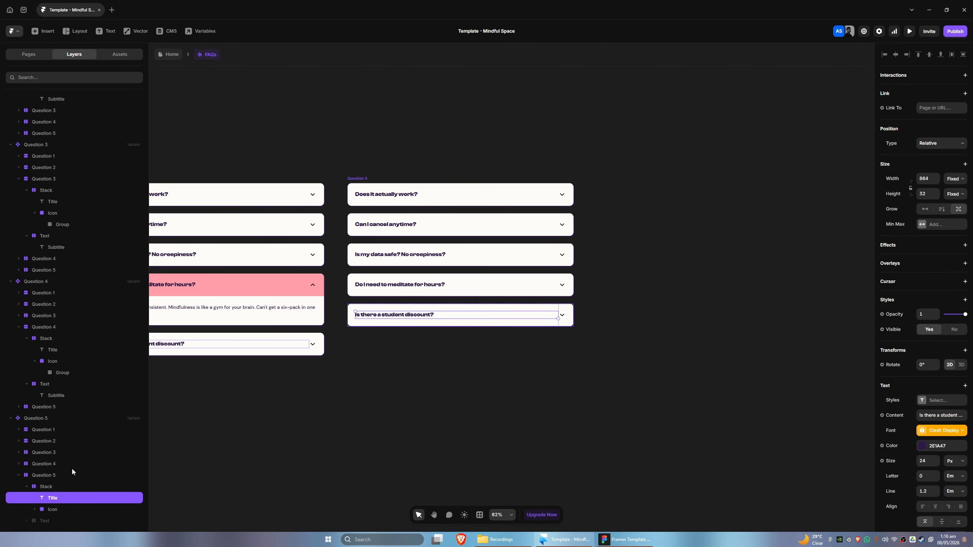
pyautogui.click(46, 517)
pyautogui.scroll(-3, 895, 468)
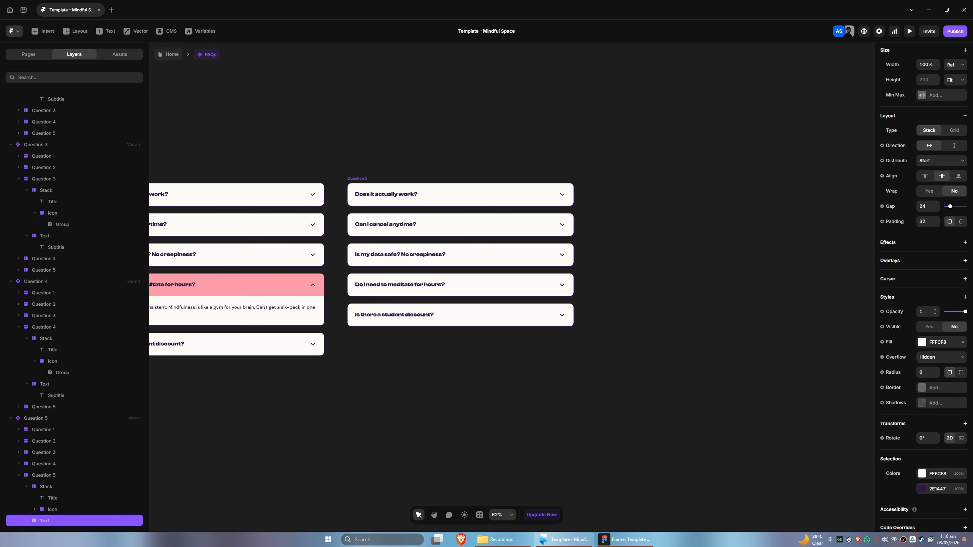
pyautogui.click(926, 329)
# Review all the accordion variants side by side on the canvas
pyautogui.click(46, 475)
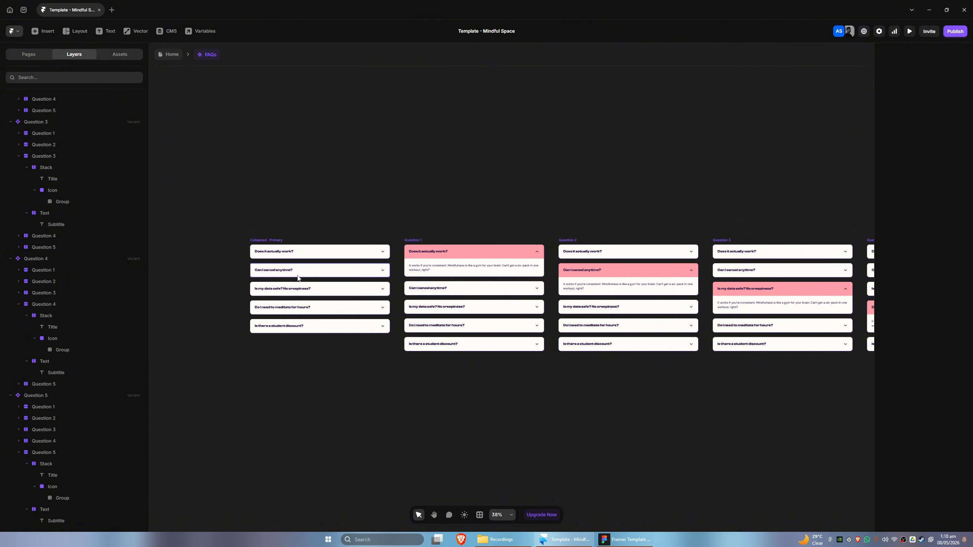
pyautogui.moveTo(597, 392); pyautogui.dragTo(428, 352)
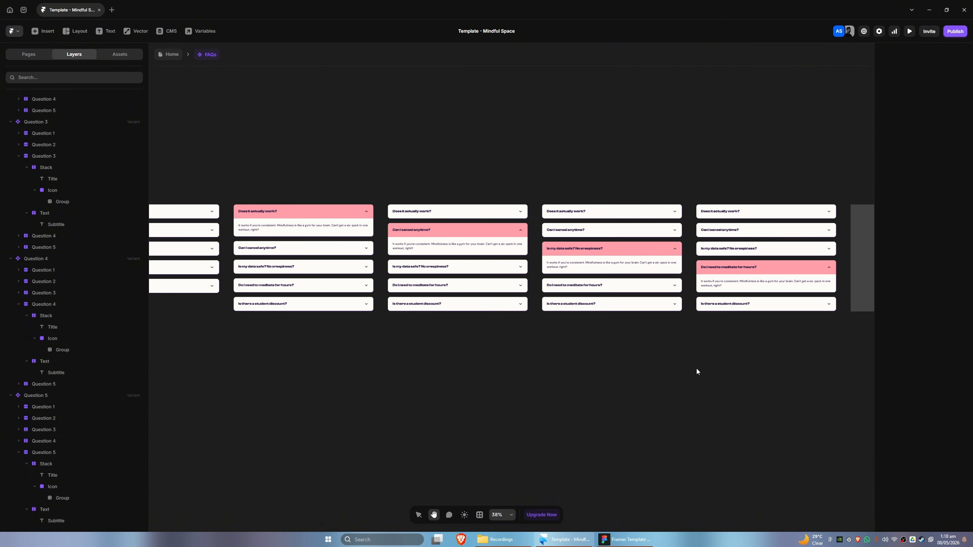
pyautogui.moveTo(730, 367); pyautogui.dragTo(753, 355)
pyautogui.moveTo(402, 352); pyautogui.dragTo(538, 362)
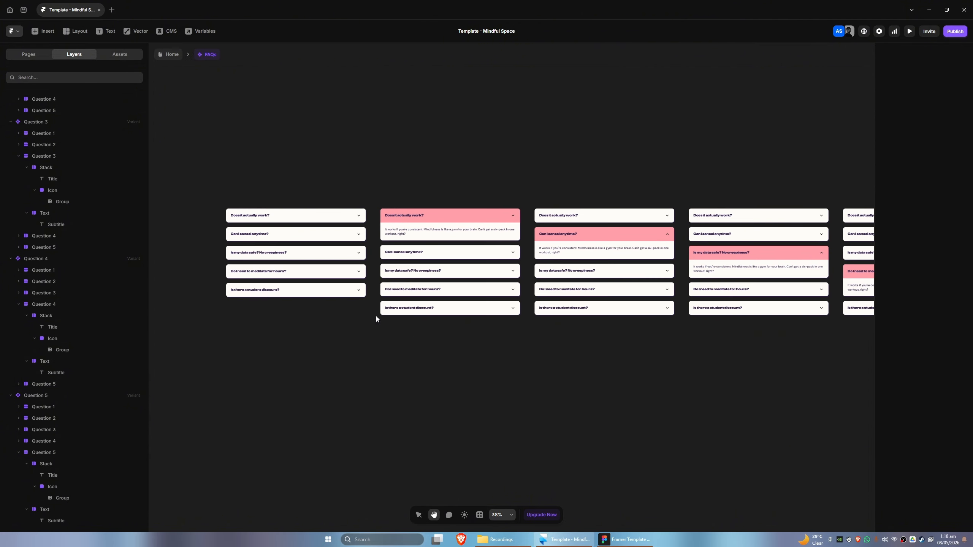
pyautogui.moveTo(318, 348); pyautogui.dragTo(296, 367)
pyautogui.click(225, 223)
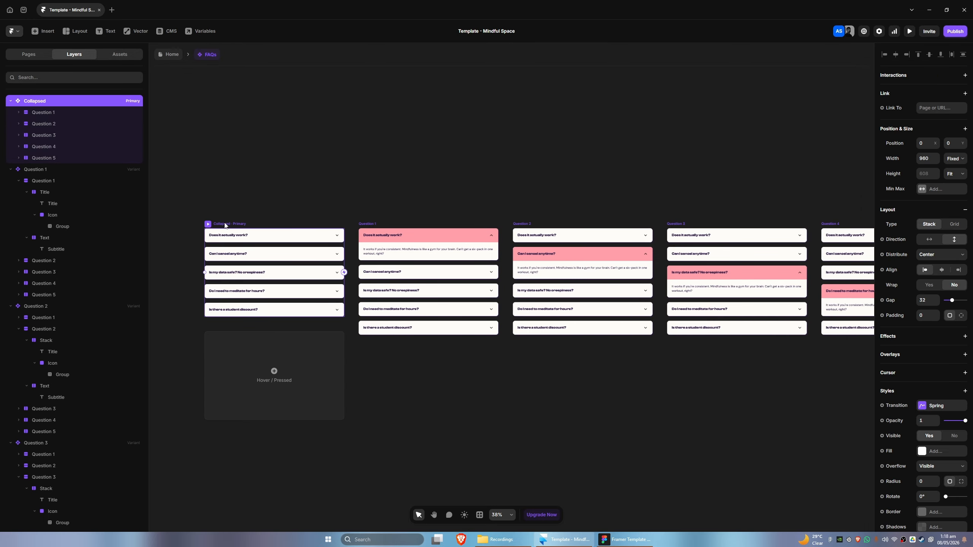
pyautogui.click(350, 415)
pyautogui.moveTo(297, 370); pyautogui.dragTo(370, 399)
pyautogui.scroll(2, 318, 295)
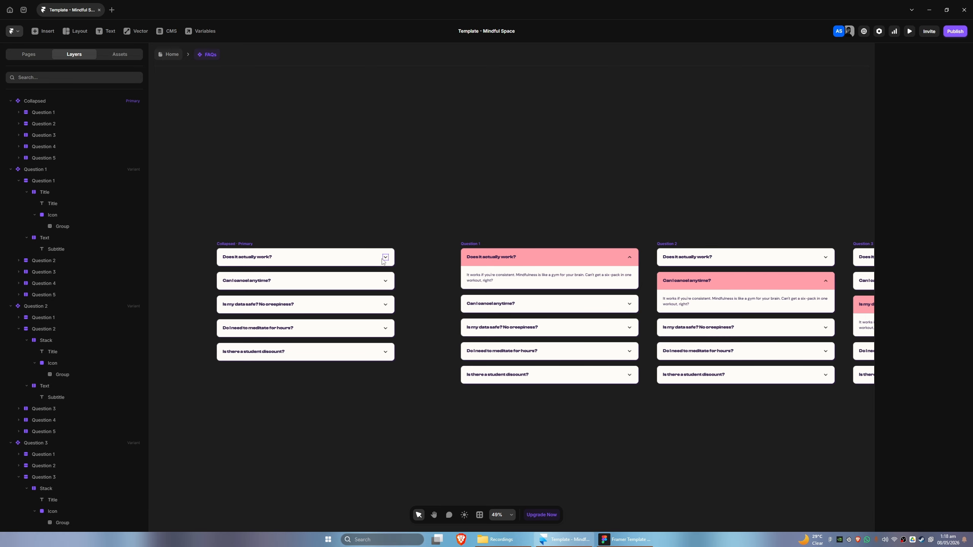
# Link the first question in the Collapsed variant to the Question 1 variant with a Click interaction
pyautogui.click(304, 261)
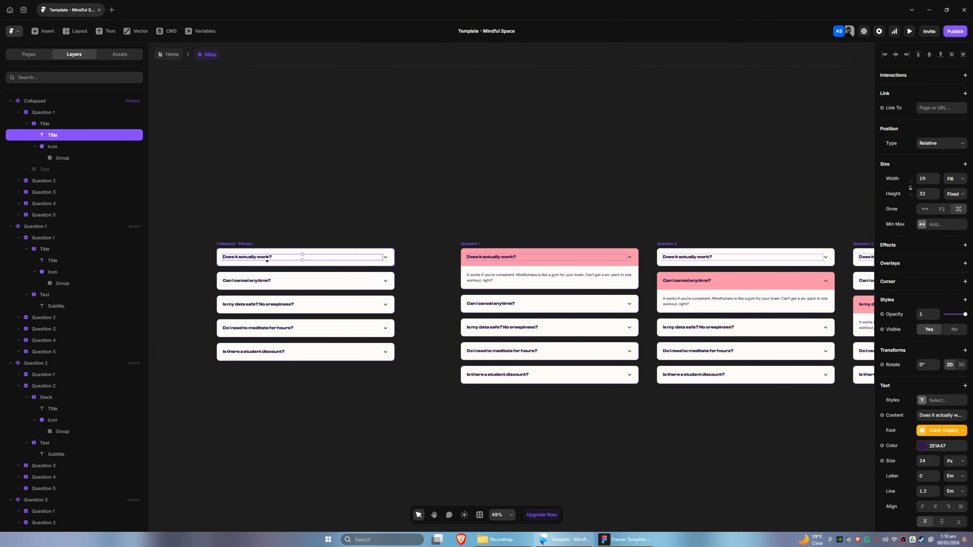
pyautogui.click(43, 113)
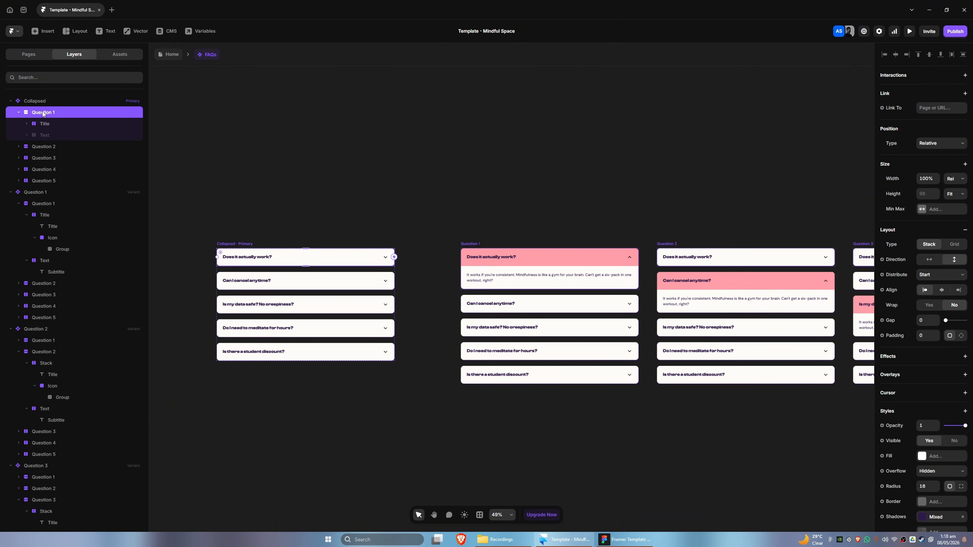
pyautogui.click(18, 113)
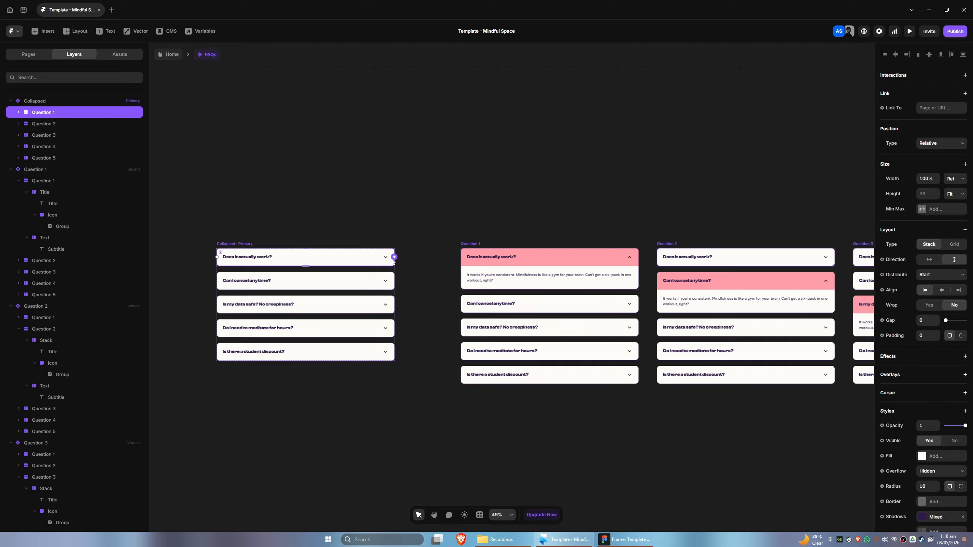
pyautogui.moveTo(395, 256); pyautogui.dragTo(483, 266)
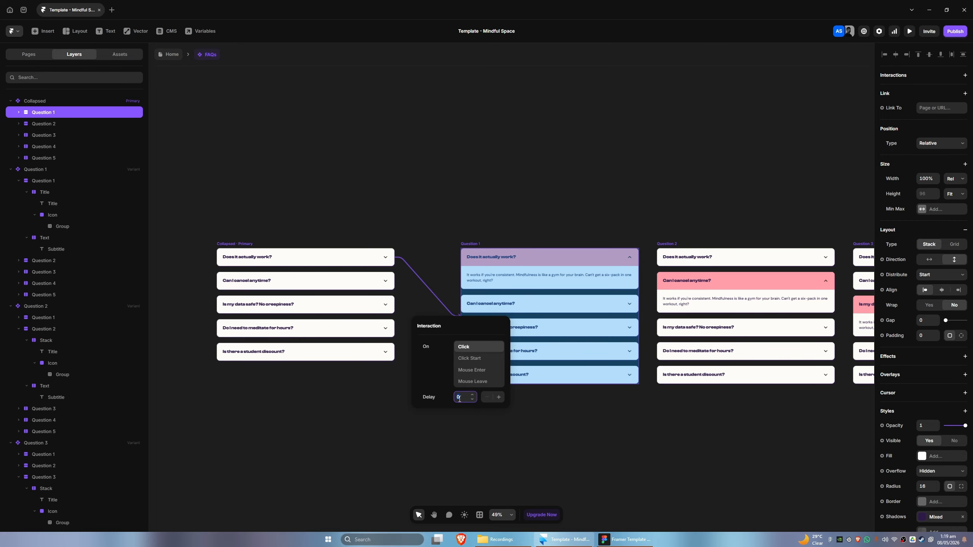
pyautogui.click(364, 416)
# Link the second question in the Collapsed variant to the Question 2 variant with a Click interaction
pyautogui.hscroll(2, 452, 400)
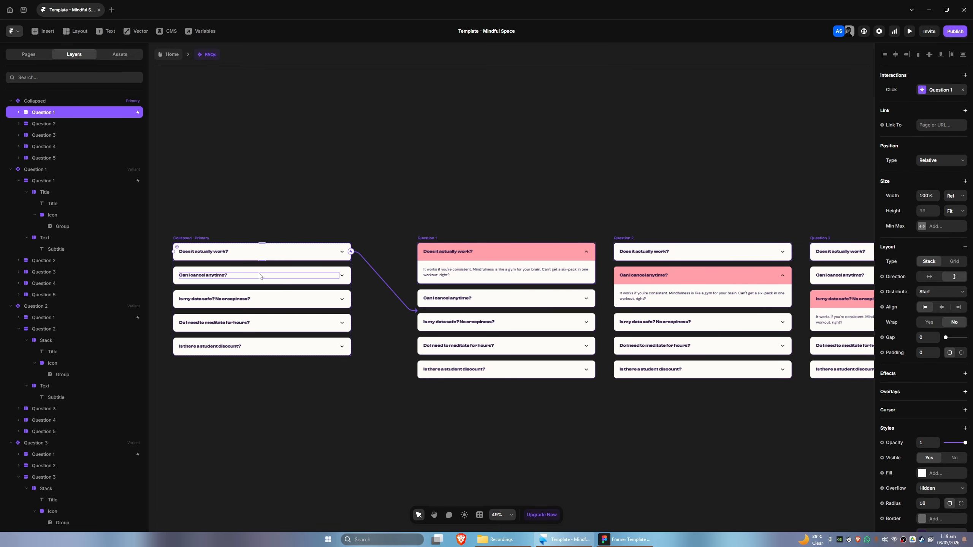
pyautogui.doubleClick(256, 274)
pyautogui.click(18, 123)
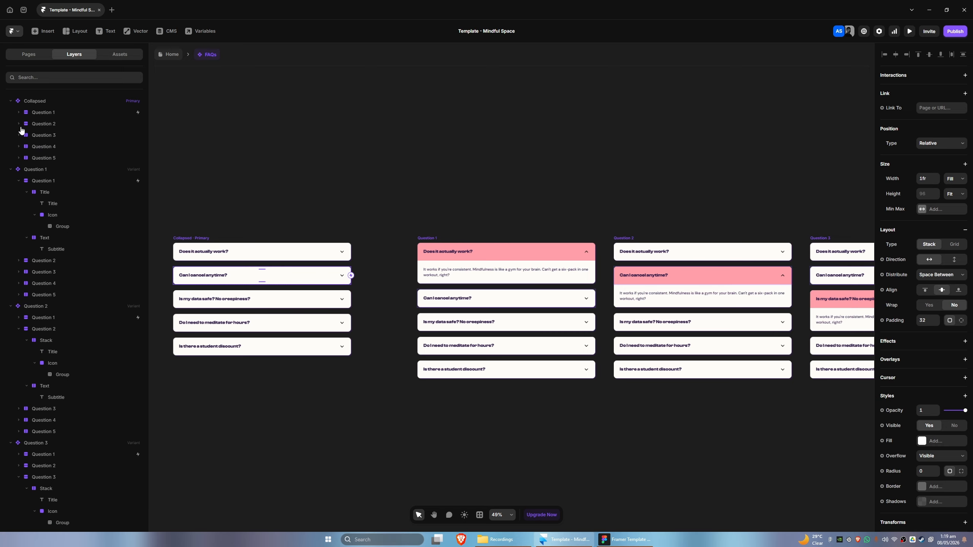
pyautogui.click(54, 124)
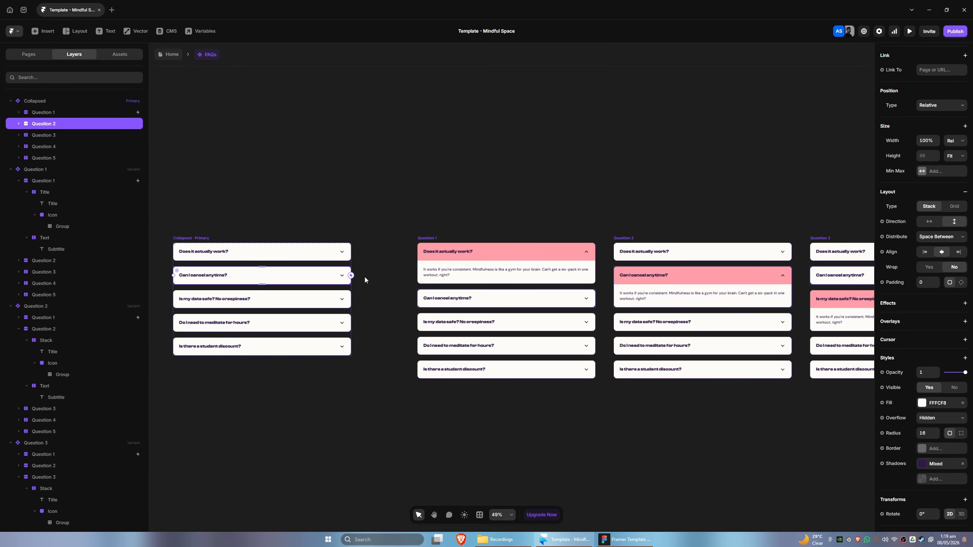
pyautogui.moveTo(351, 275); pyautogui.dragTo(639, 315)
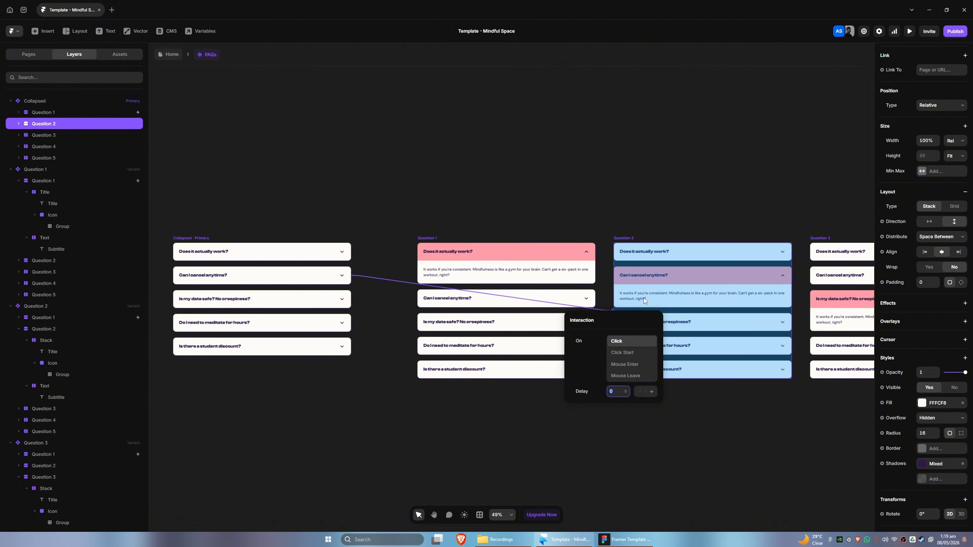
# Link the third question in the Collapsed variant to the Question 3 variant with a Click interaction
pyautogui.click(53, 135)
pyautogui.moveTo(351, 299); pyautogui.dragTo(818, 311)
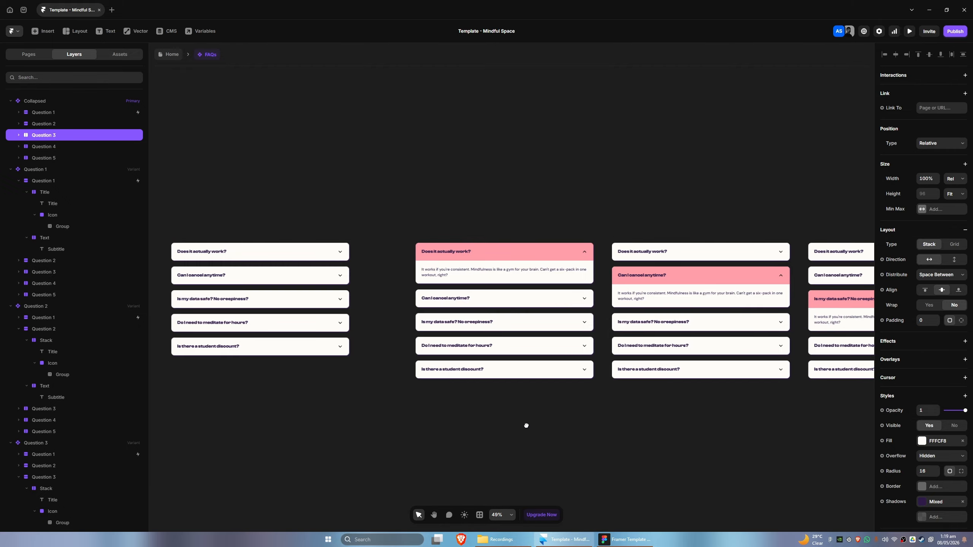
# Link the fourth question in the Collapsed variant to the Question 4 variant with a Click interaction
pyautogui.moveTo(524, 423); pyautogui.dragTo(459, 408)
pyautogui.scroll(-2, 459, 407)
pyautogui.scroll(-1, 517, 427)
pyautogui.moveTo(523, 426); pyautogui.dragTo(451, 360)
pyautogui.click(50, 147)
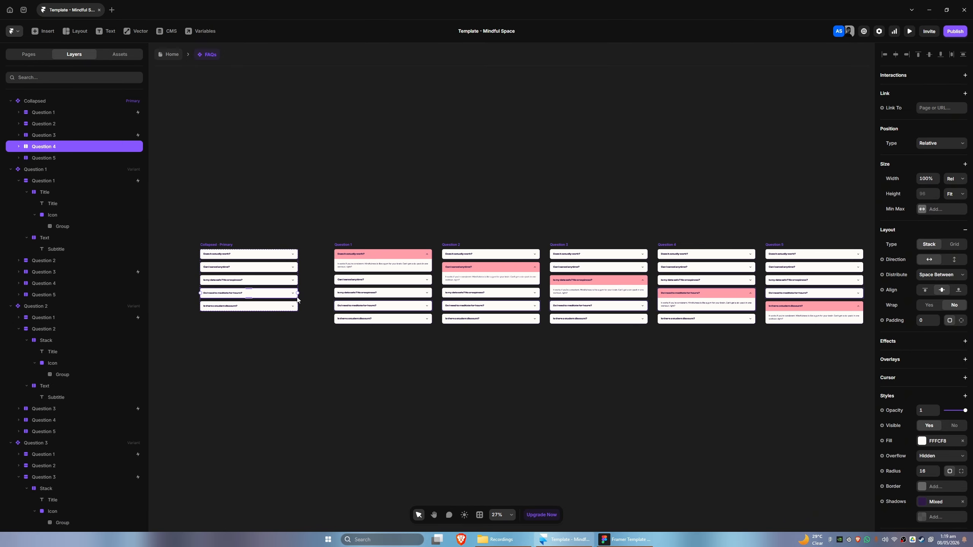
pyautogui.scroll(2, 297, 294)
pyautogui.moveTo(297, 292); pyautogui.dragTo(839, 299)
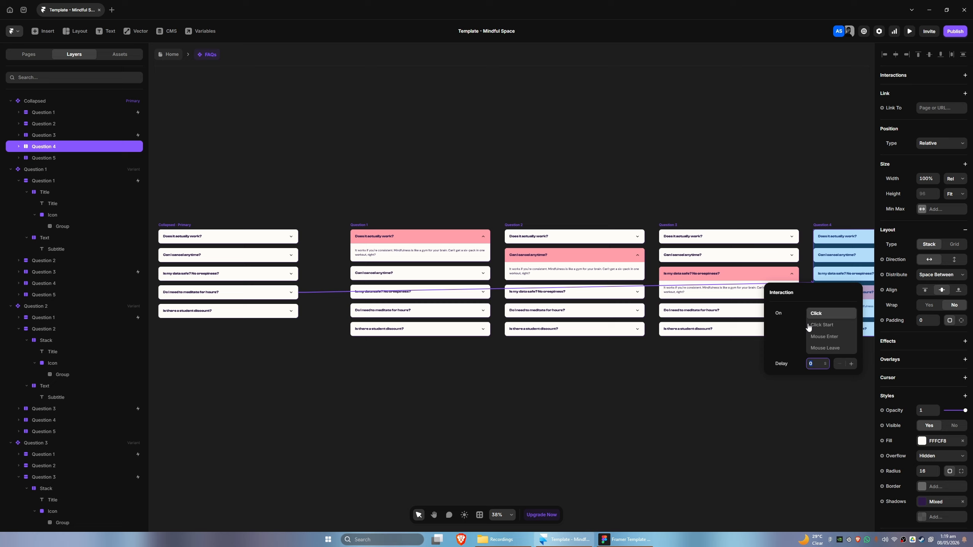
pyautogui.click(747, 385)
pyautogui.moveTo(653, 395); pyautogui.dragTo(530, 326)
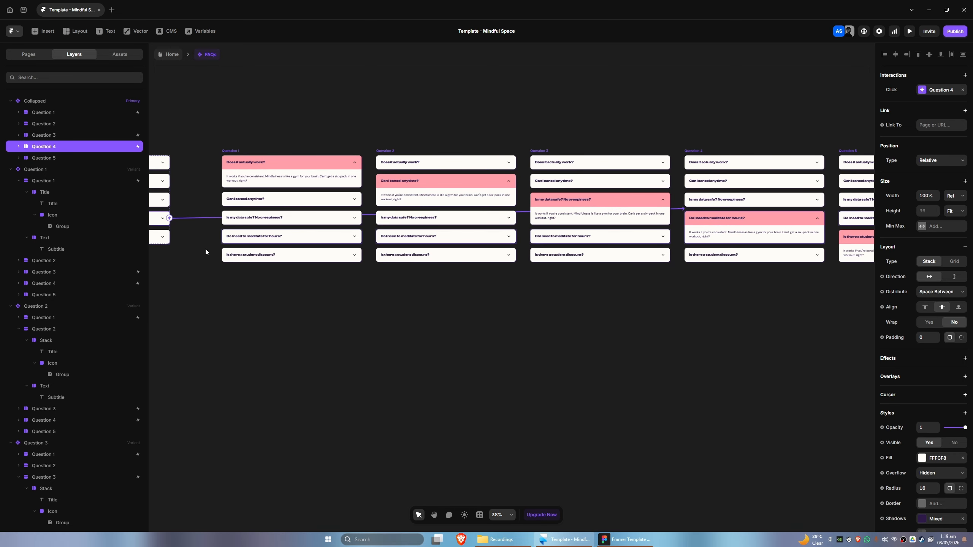
# Link the fifth question in the Collapsed variant to the Question 5 variant with a Click interaction
pyautogui.click(44, 157)
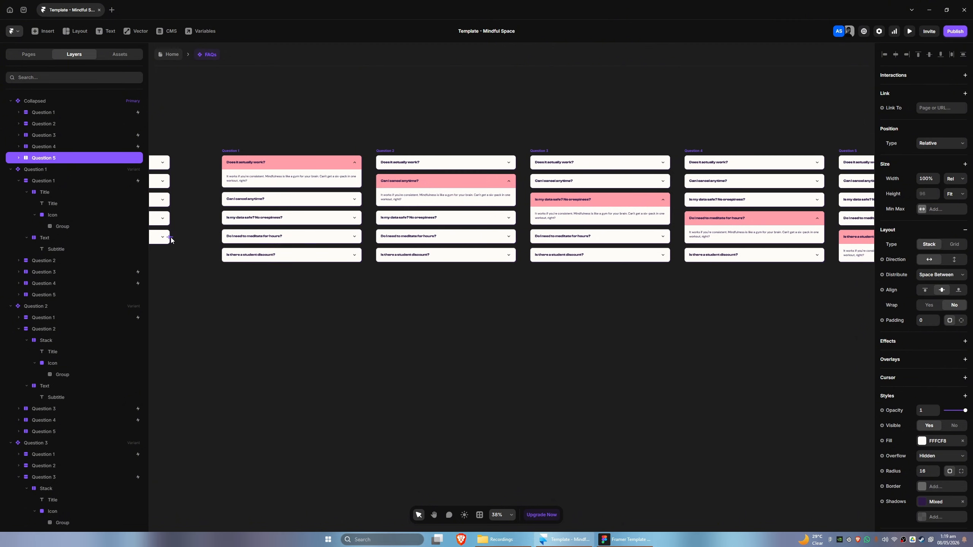
pyautogui.moveTo(168, 237); pyautogui.dragTo(850, 225)
pyautogui.click(692, 324)
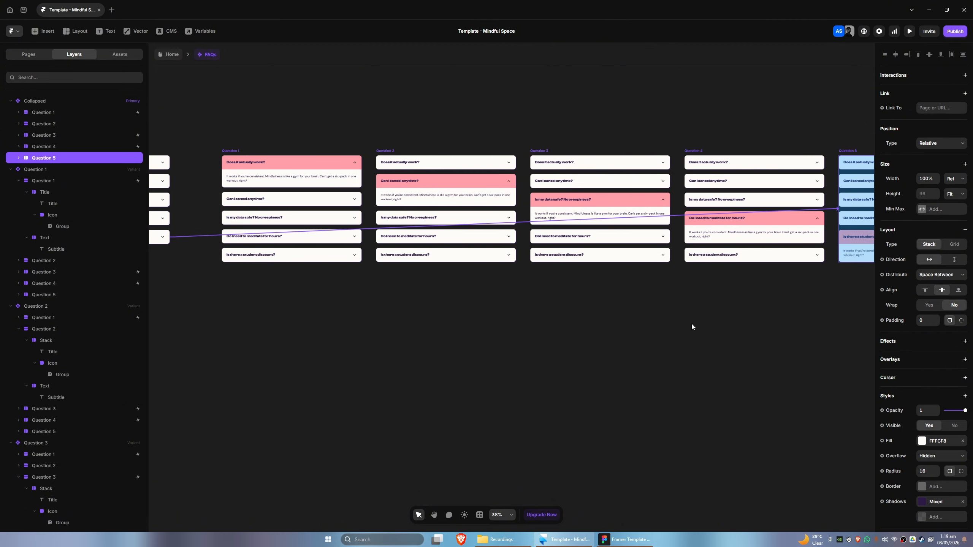
# Preview the FAQ accordion and open each question in turn to test the click interactions
pyautogui.moveTo(364, 287); pyautogui.dragTo(683, 333)
pyautogui.click(363, 199)
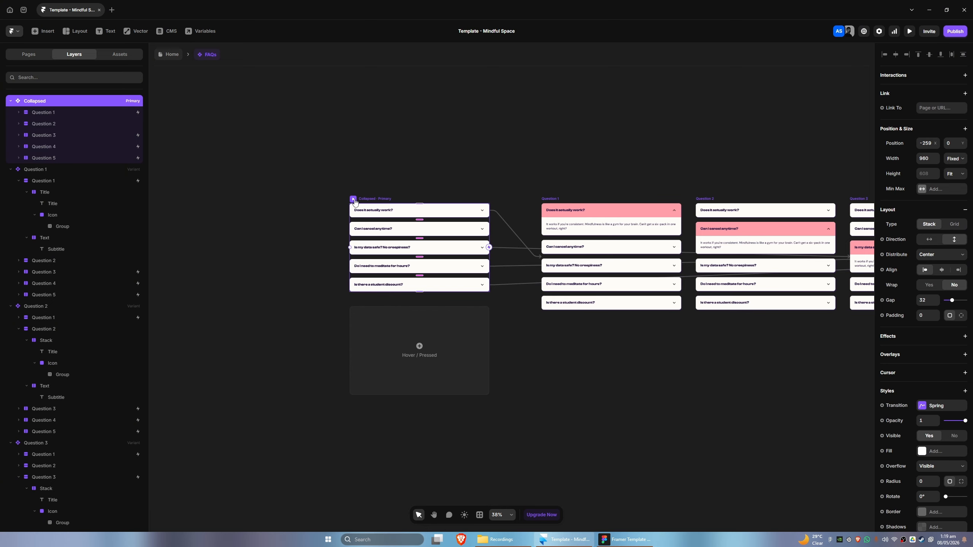
pyautogui.click(354, 200)
pyautogui.click(401, 195)
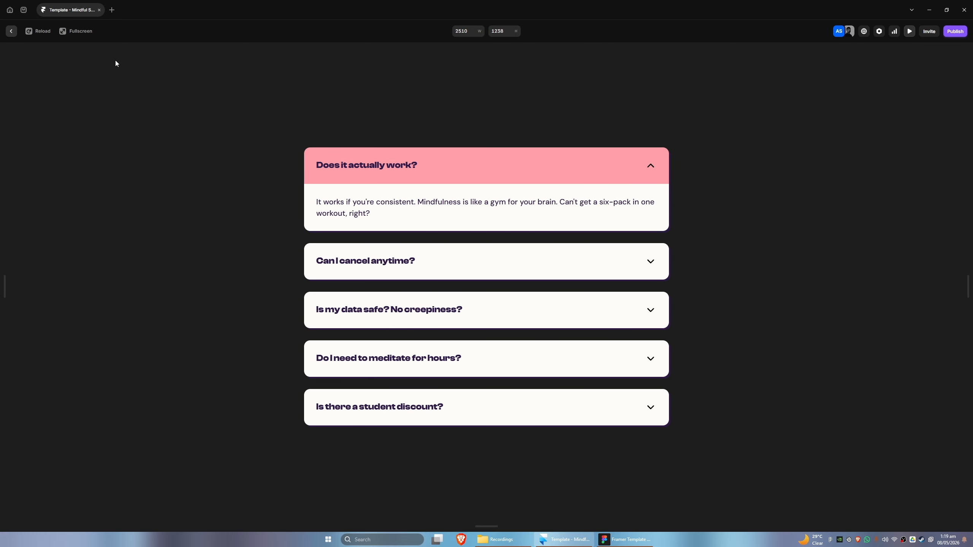
pyautogui.click(38, 31)
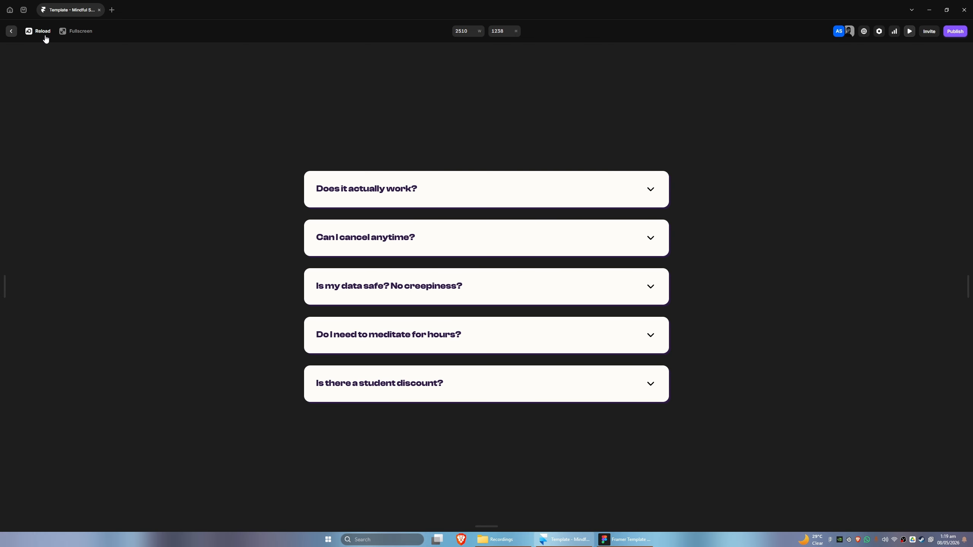
pyautogui.click(421, 291)
pyautogui.click(338, 168)
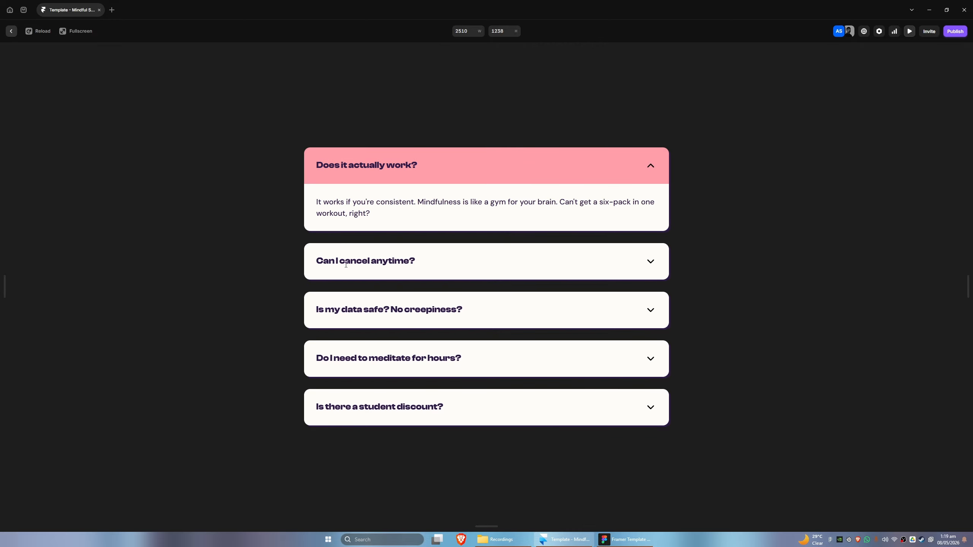
pyautogui.click(363, 303)
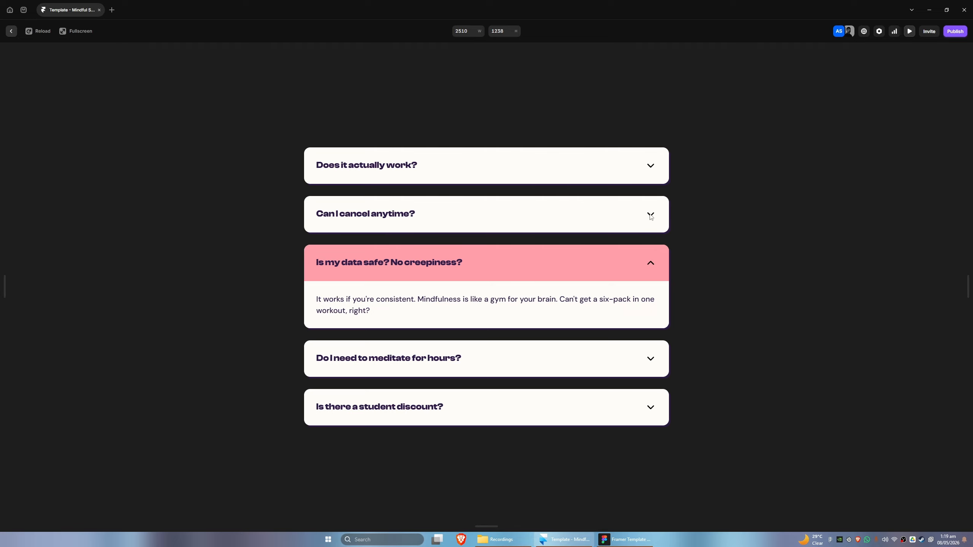
pyautogui.click(441, 161)
pyautogui.click(439, 316)
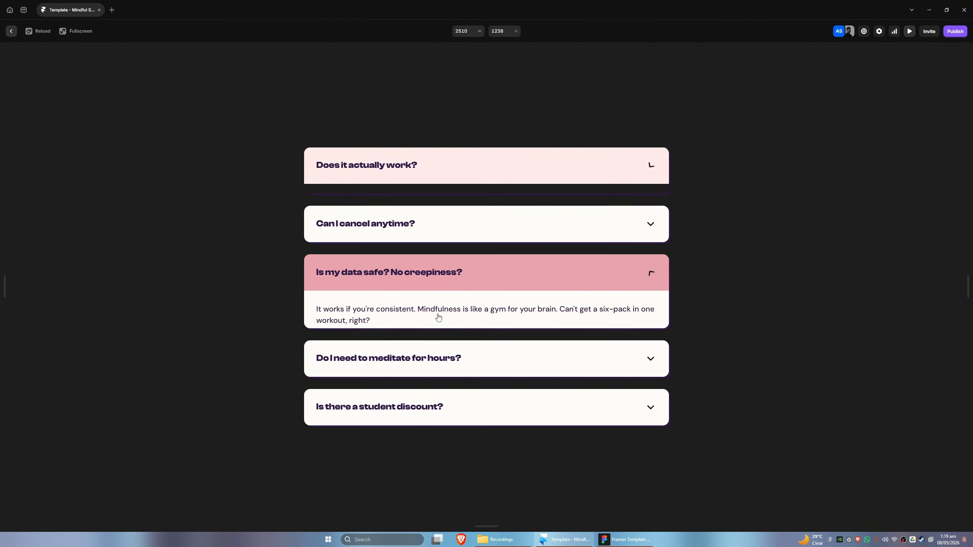
pyautogui.click(417, 365)
pyautogui.click(418, 413)
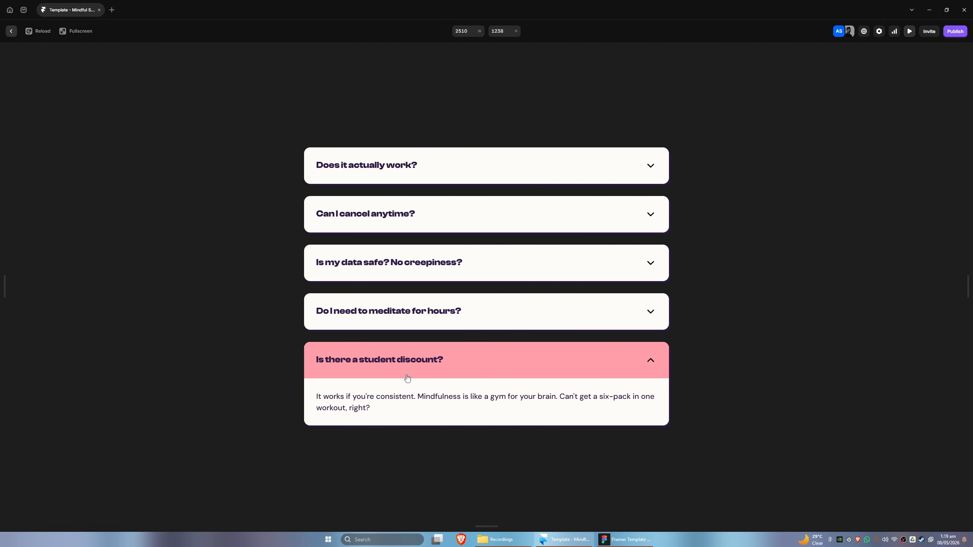
pyautogui.click(378, 316)
pyautogui.click(384, 279)
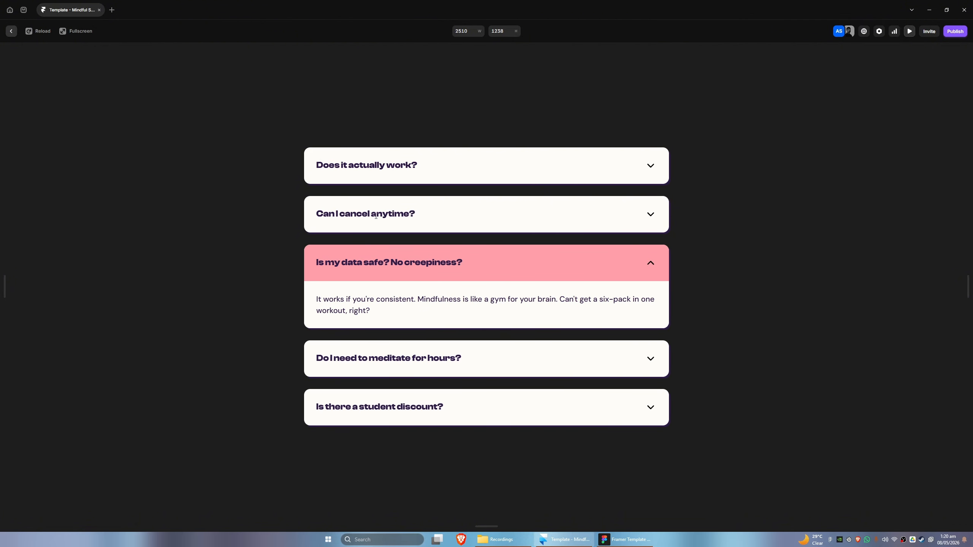
pyautogui.click(391, 365)
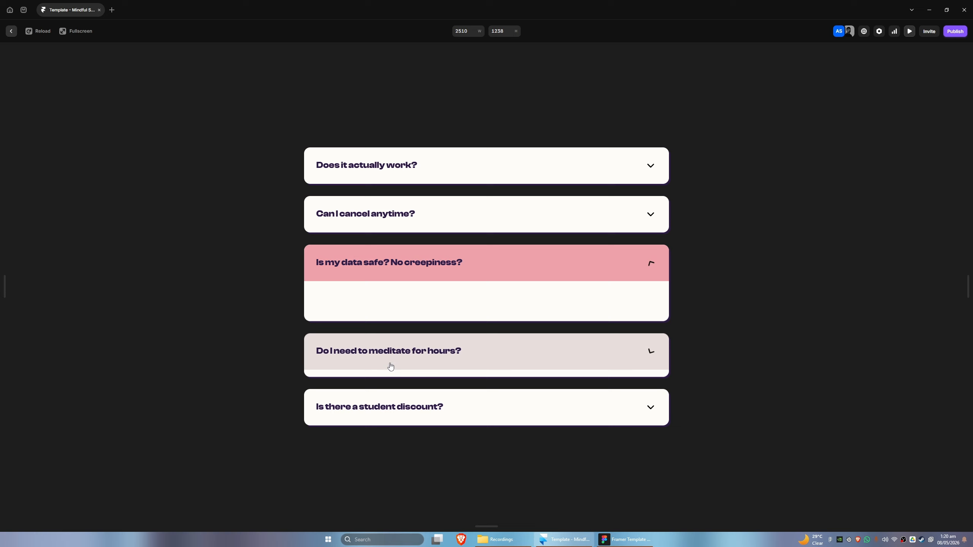
pyautogui.click(379, 270)
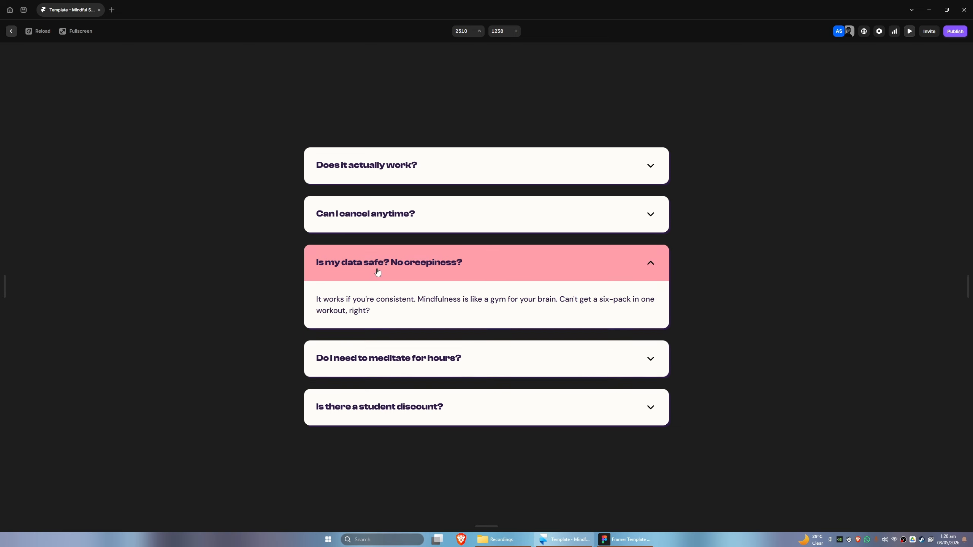
pyautogui.tripleClick(442, 218)
pyautogui.click(433, 169)
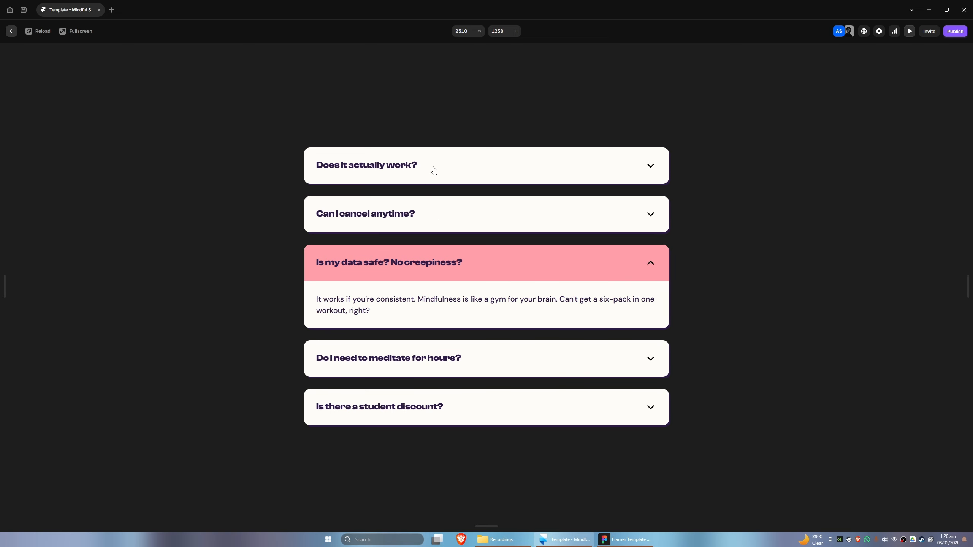
pyautogui.click(414, 350)
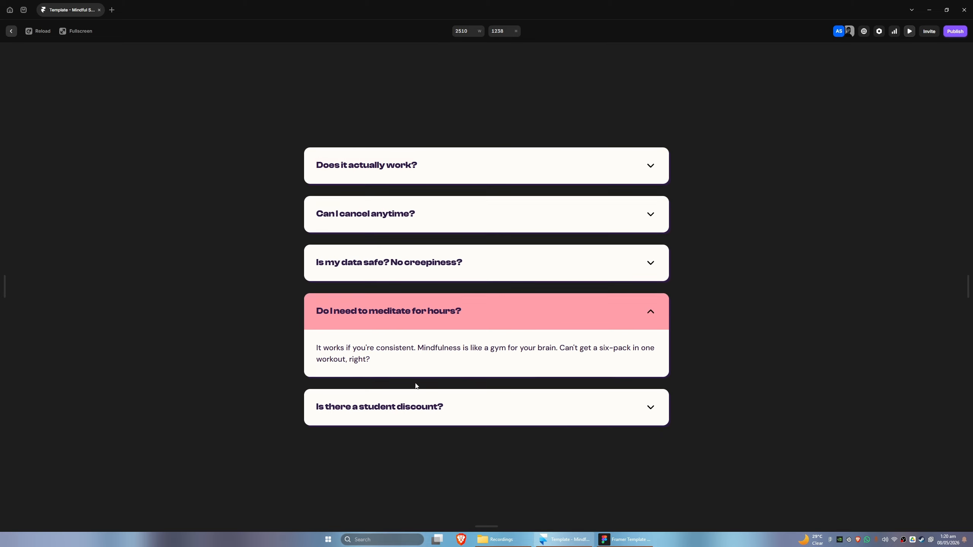
pyautogui.click(11, 31)
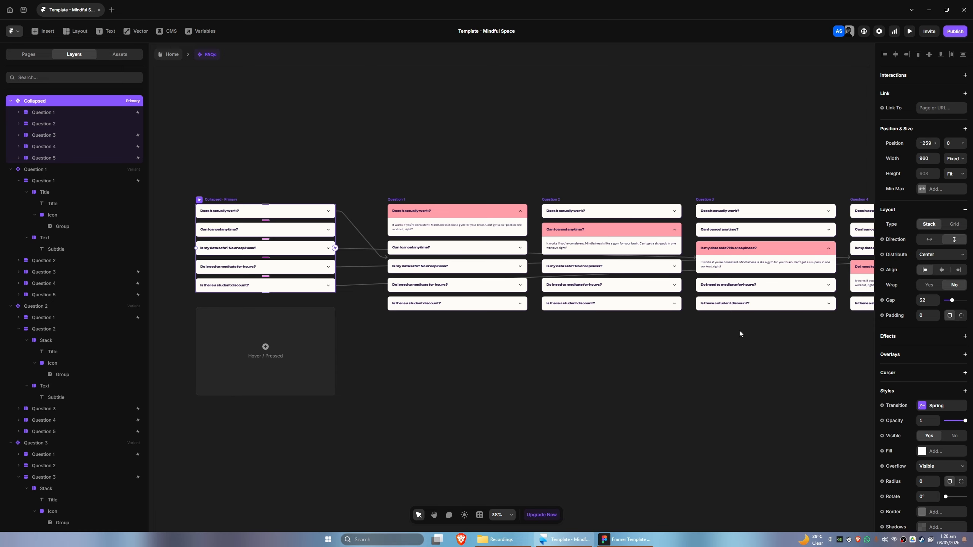
# In the Question 1 variant, change the first question's Click interaction to switch to the Collapsed variant
pyautogui.moveTo(668, 340); pyautogui.dragTo(549, 333)
pyautogui.moveTo(465, 327); pyautogui.dragTo(544, 339)
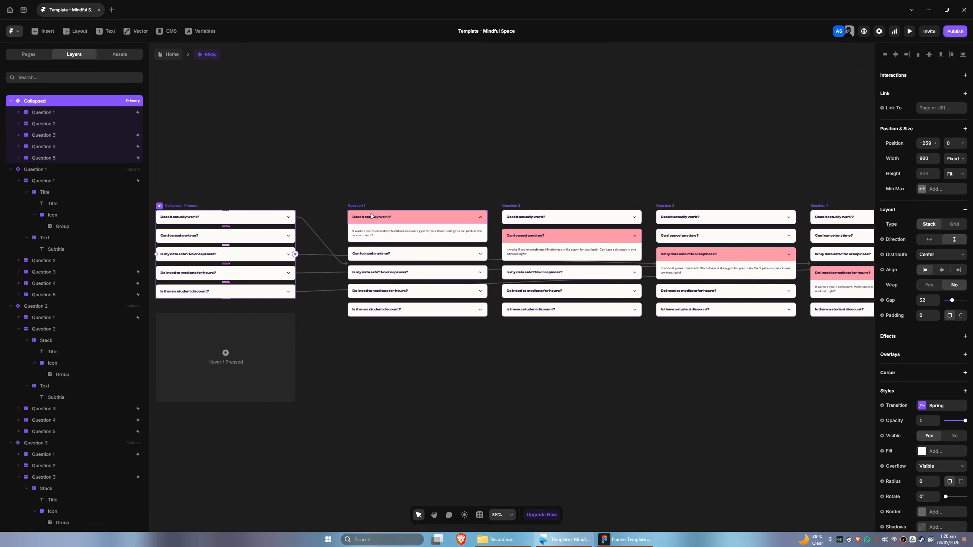
pyautogui.click(357, 203)
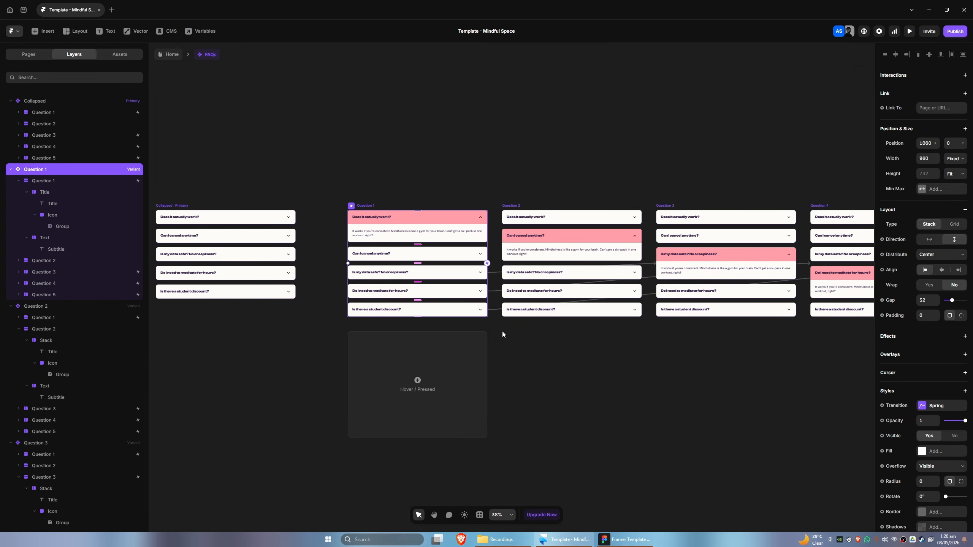
pyautogui.click(19, 180)
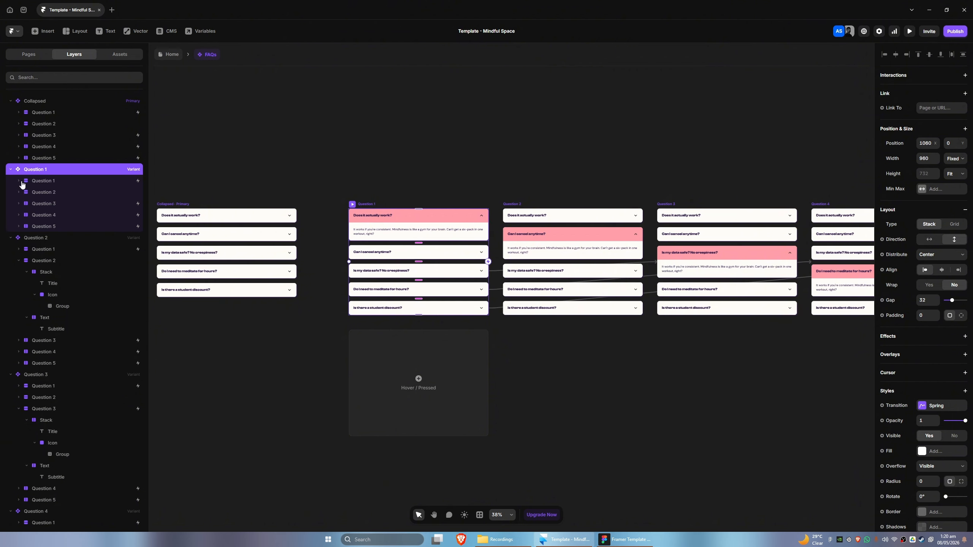
pyautogui.click(30, 182)
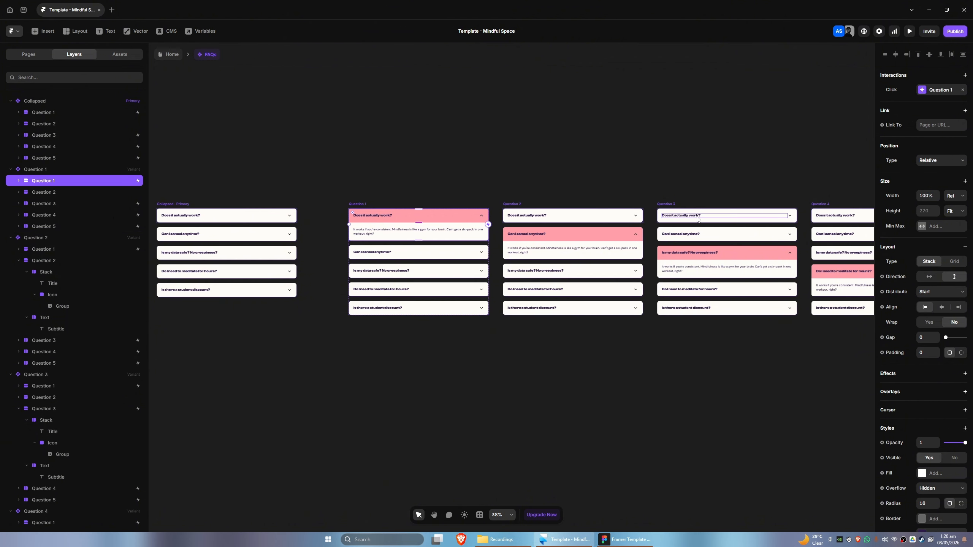
pyautogui.scroll(1, 400, 228)
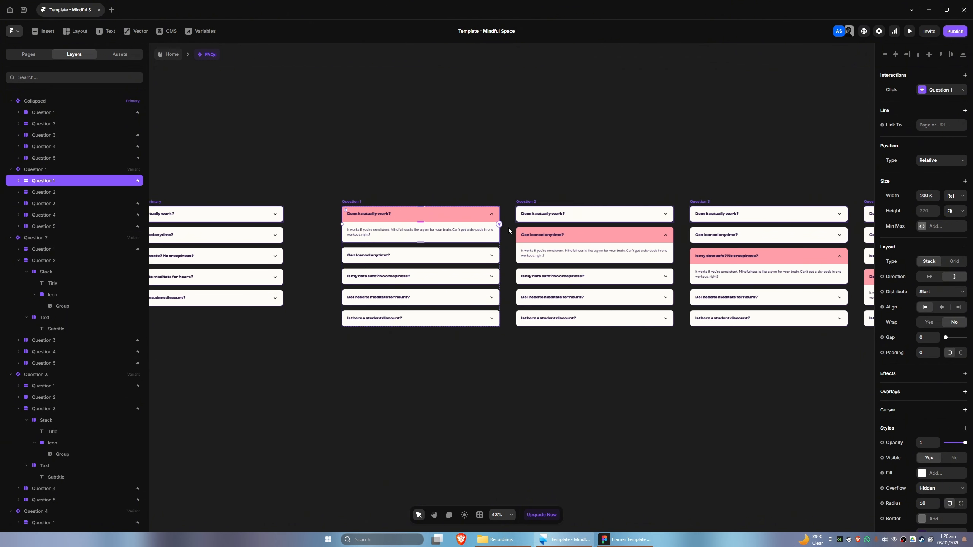
pyautogui.click(938, 91)
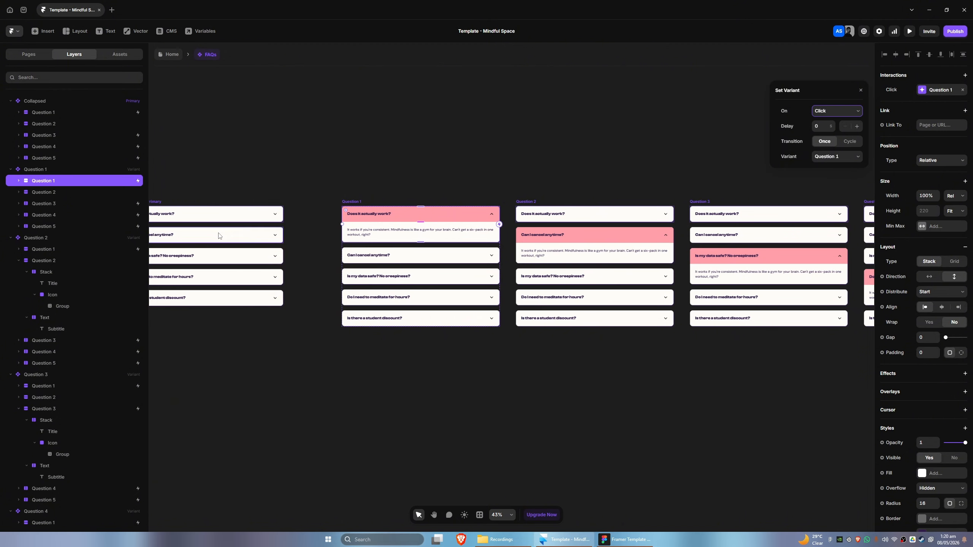
pyautogui.click(827, 157)
pyautogui.click(834, 165)
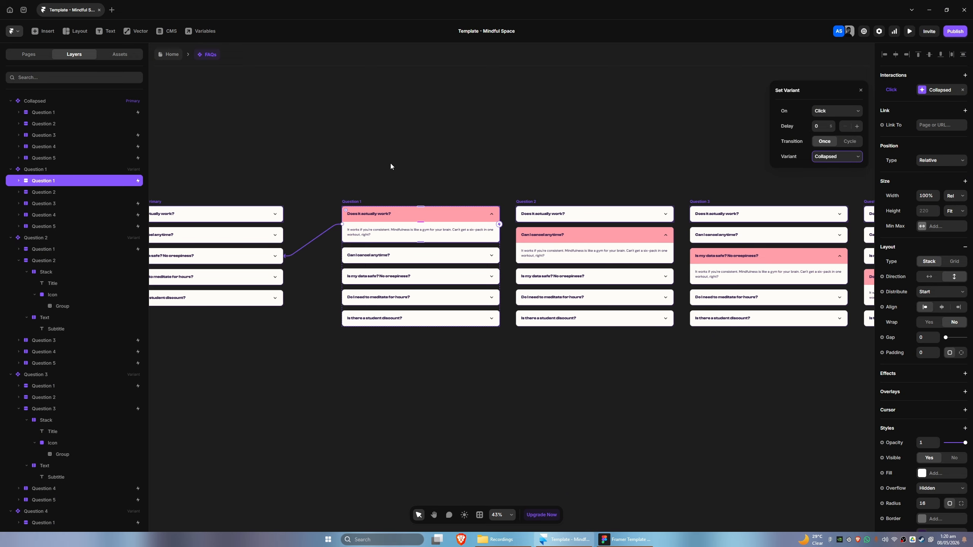
# Link the second question in the Question 1 variant to the Question 2 variant with a Click interaction
pyautogui.click(55, 192)
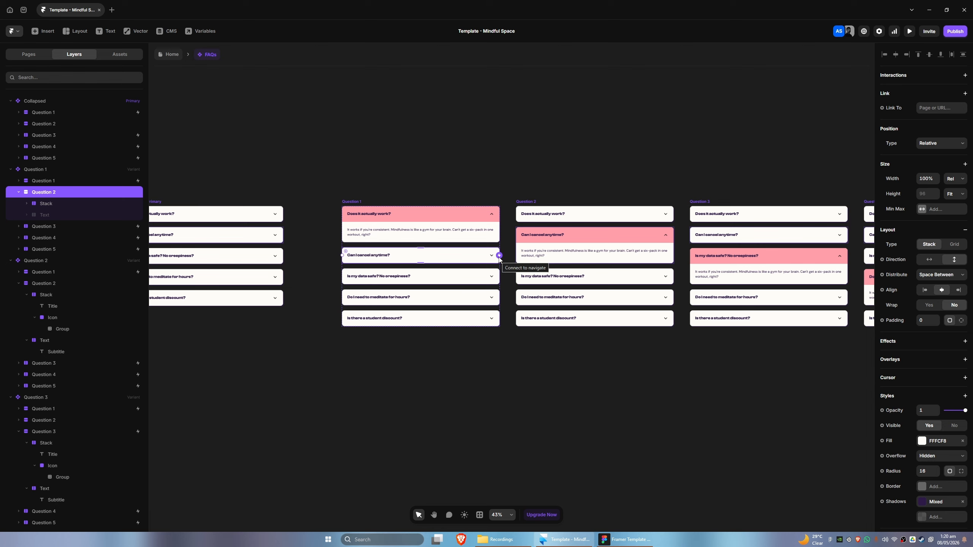
pyautogui.moveTo(499, 255); pyautogui.dragTo(521, 251)
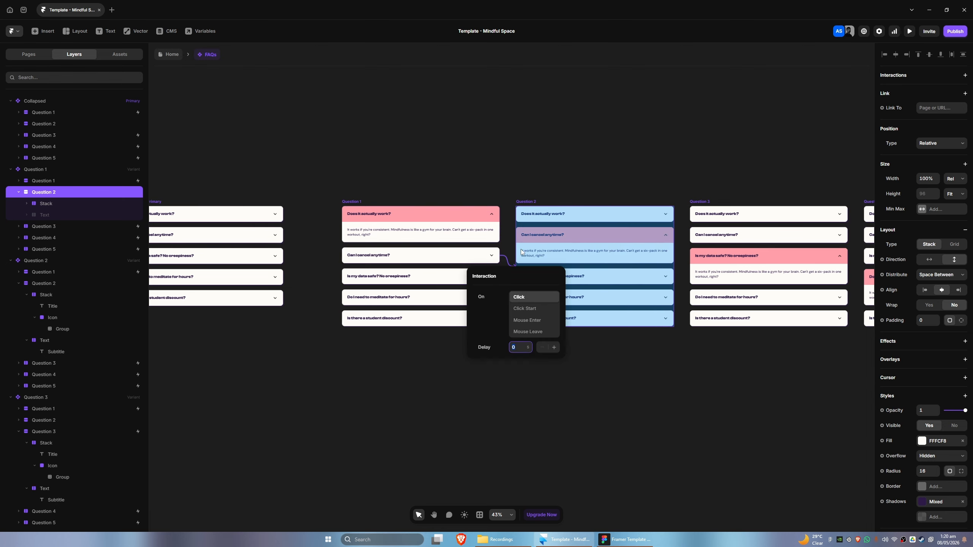
pyautogui.click(482, 376)
# Inspect the Click interactions on the remaining questions of the Question 1 and Question 2 variants
pyautogui.click(39, 227)
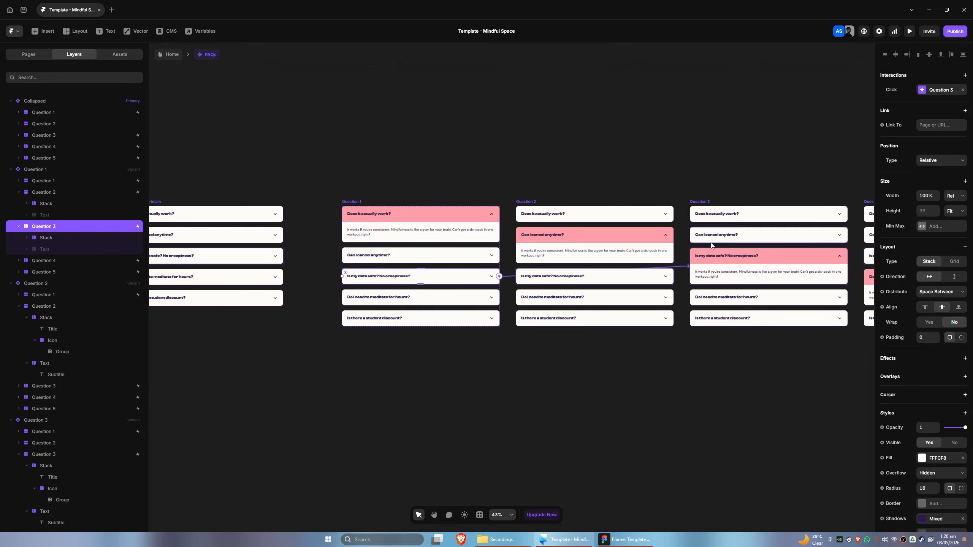
pyautogui.moveTo(638, 369); pyautogui.dragTo(515, 338)
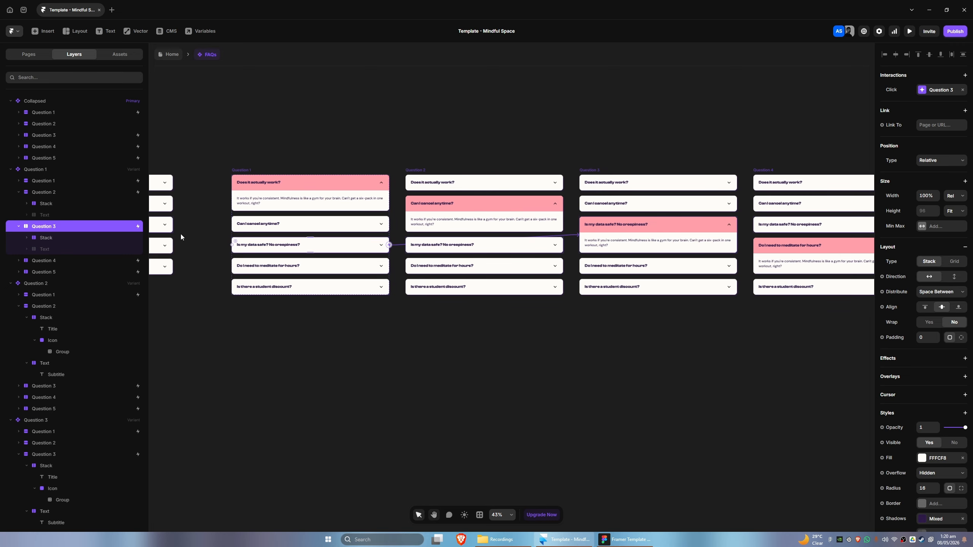
pyautogui.click(55, 260)
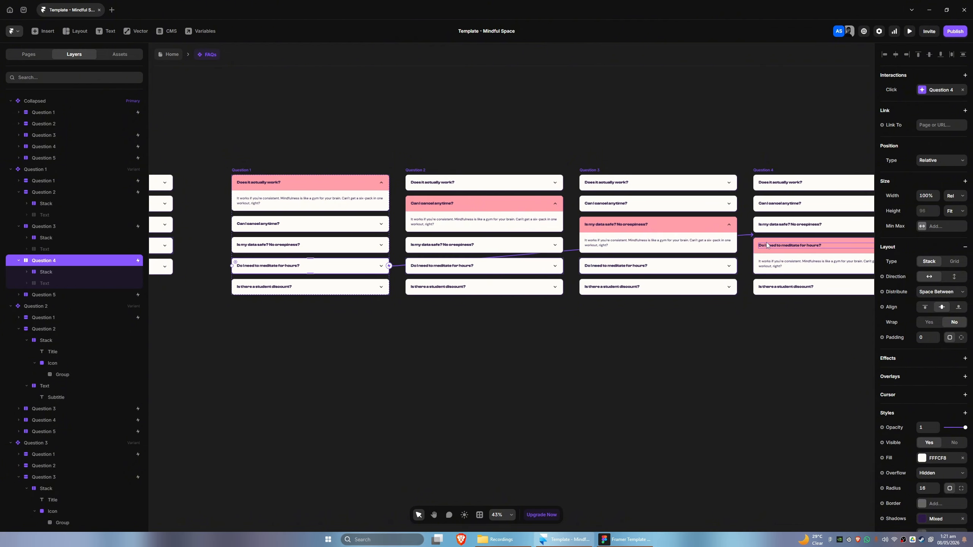
pyautogui.click(50, 295)
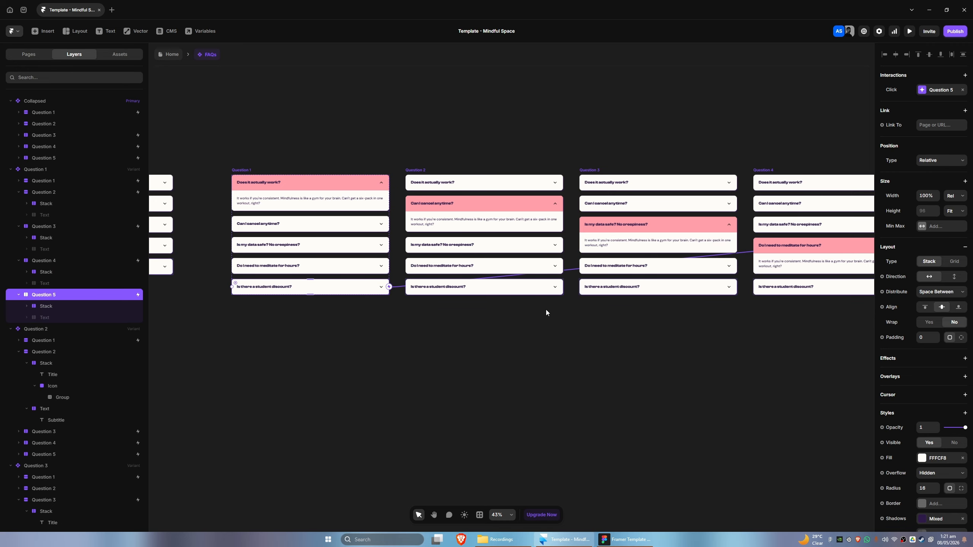
pyautogui.moveTo(755, 320); pyautogui.dragTo(693, 326)
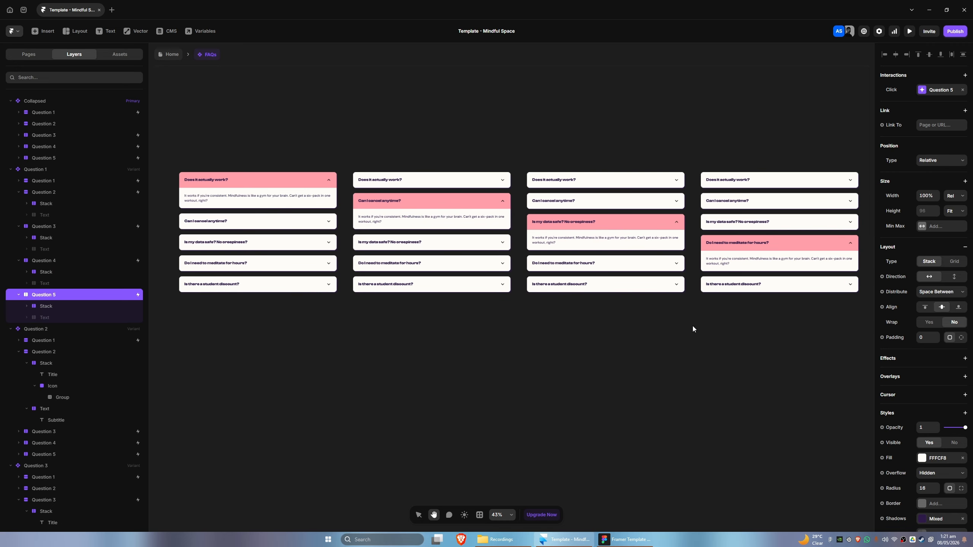
pyautogui.moveTo(548, 323); pyautogui.dragTo(710, 332)
pyautogui.moveTo(595, 326); pyautogui.dragTo(454, 334)
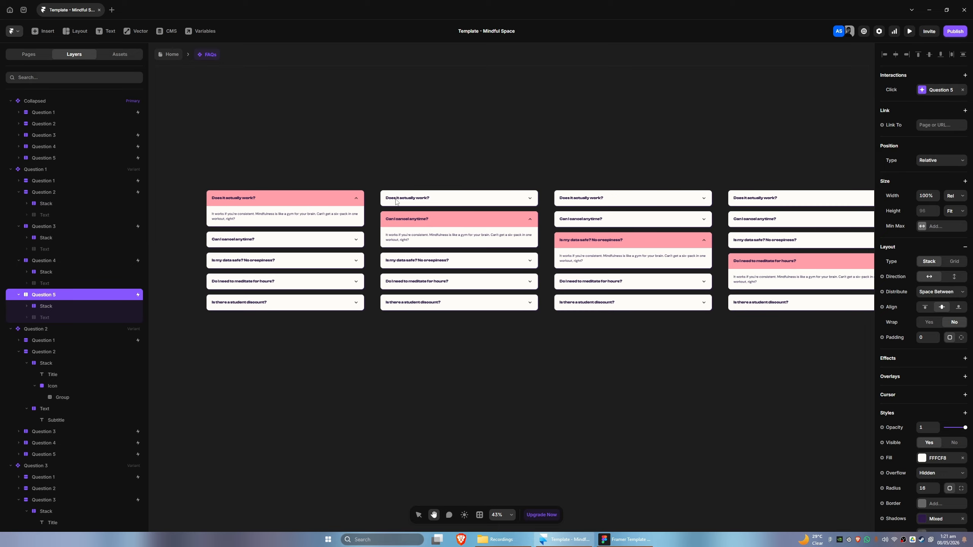
pyautogui.press('v')
pyautogui.click(396, 187)
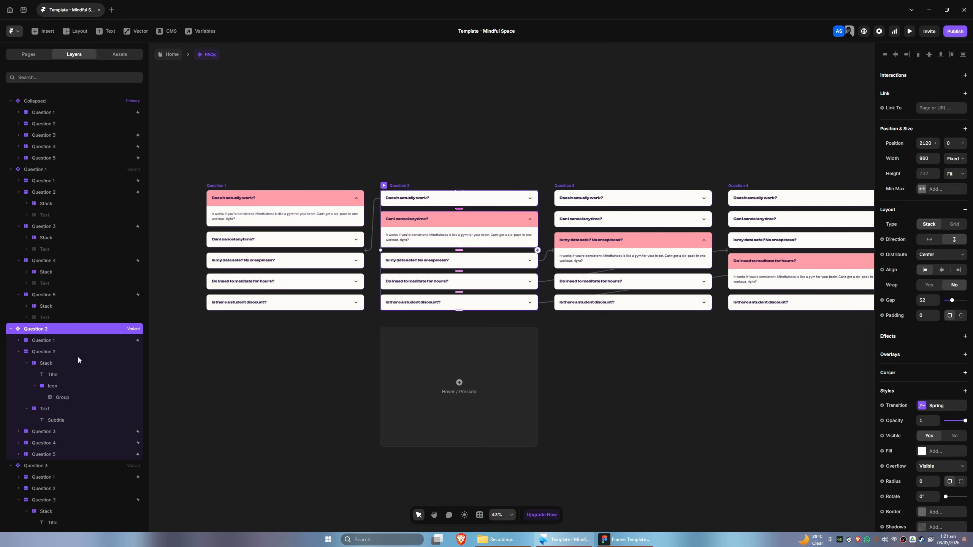
pyautogui.click(37, 341)
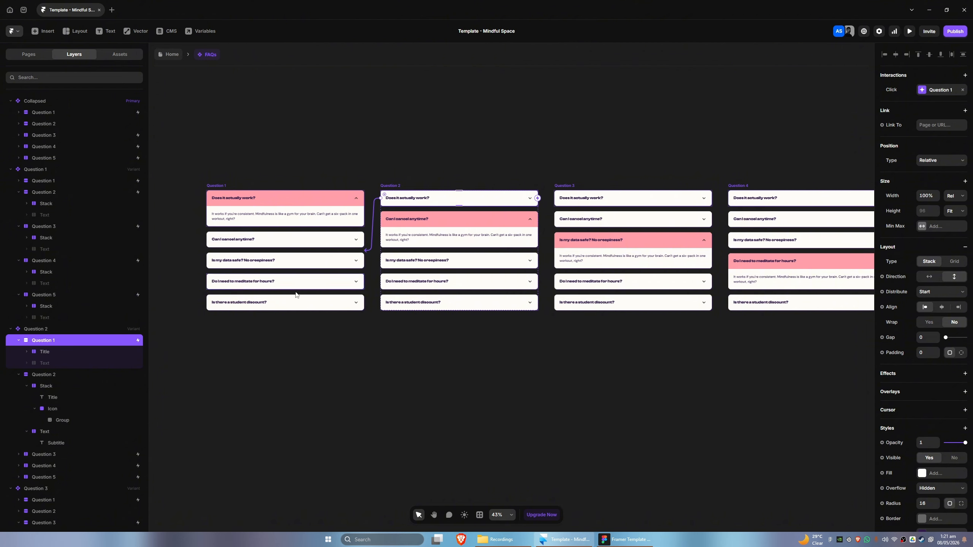
# In the Question 2 variant, link the second question to the Collapsed variant with a Click interaction
pyautogui.click(47, 374)
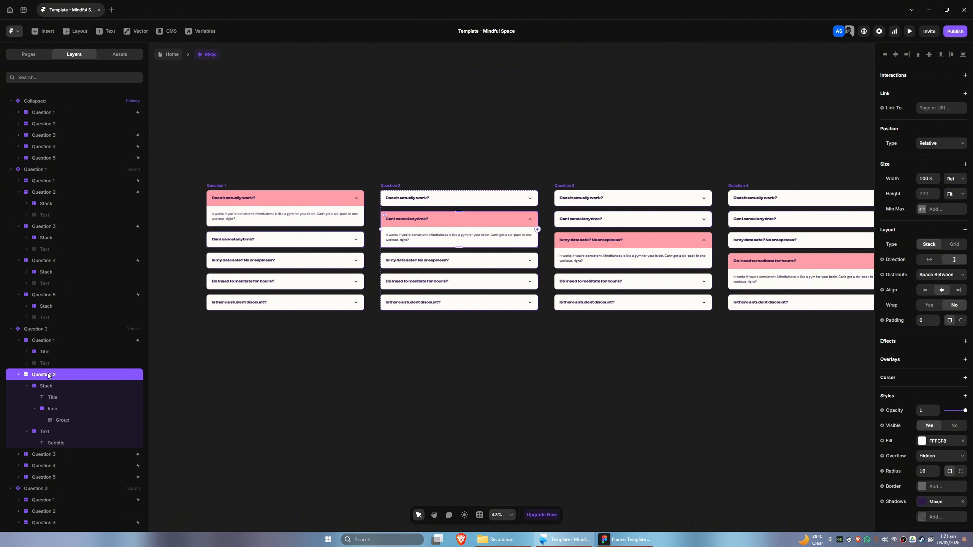
pyautogui.click(18, 374)
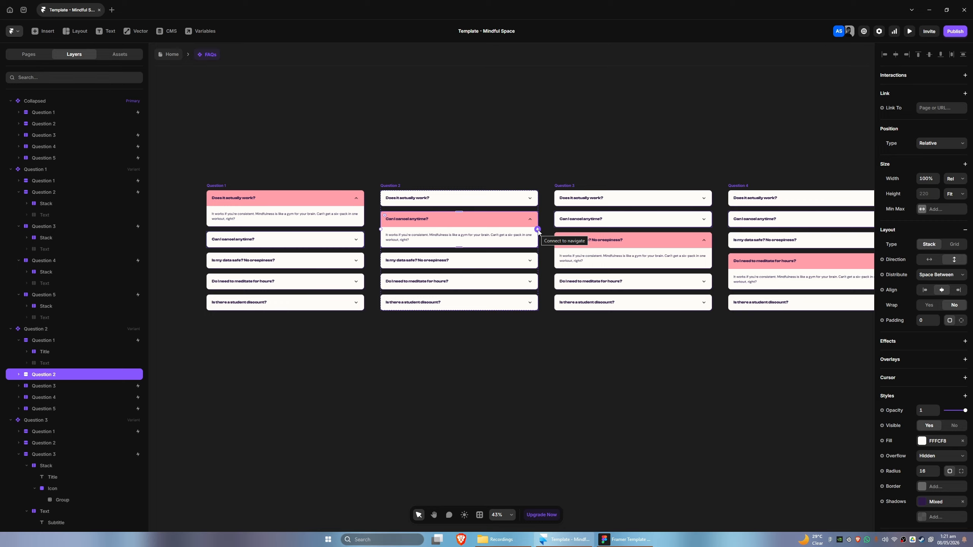
pyautogui.hscroll(-5, 163, 270)
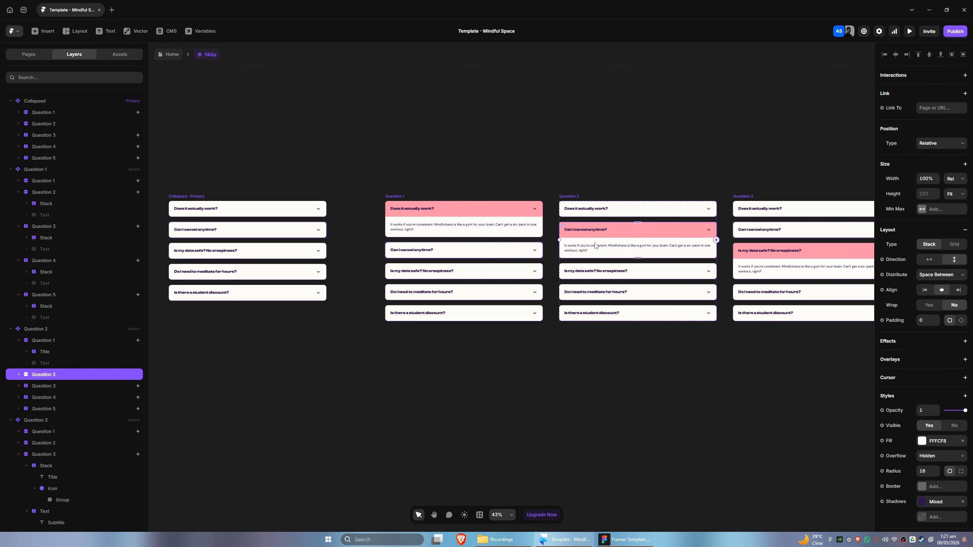
pyautogui.moveTo(716, 240); pyautogui.dragTo(322, 249)
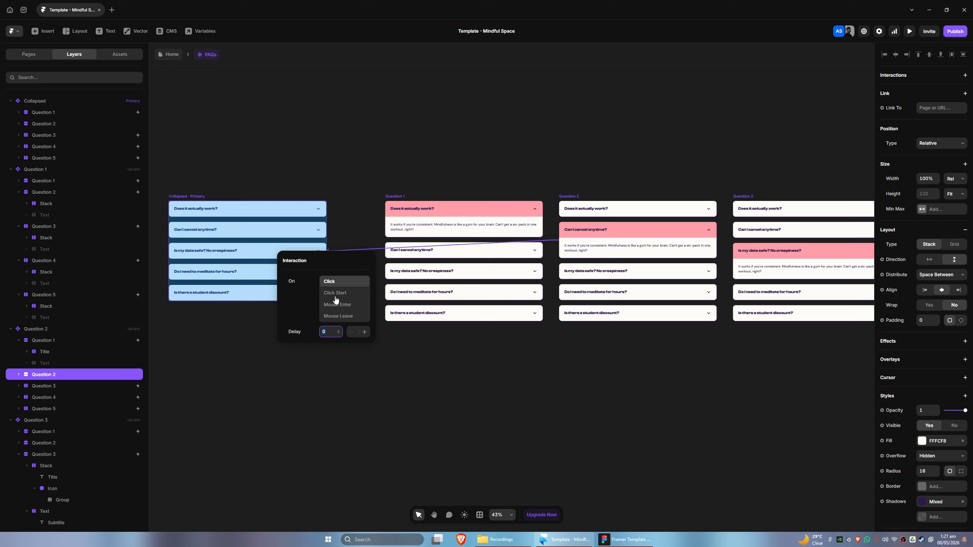
pyautogui.click(445, 379)
pyautogui.hscroll(5, 654, 377)
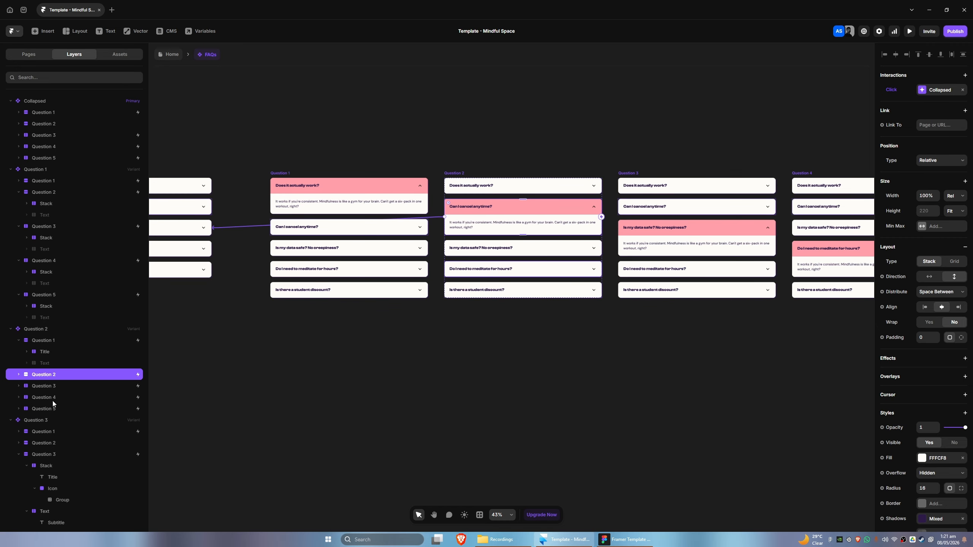
# Inspect the Click interactions on the remaining questions of the Question 2 variant and the first question of the Question 3 variant
pyautogui.click(52, 385)
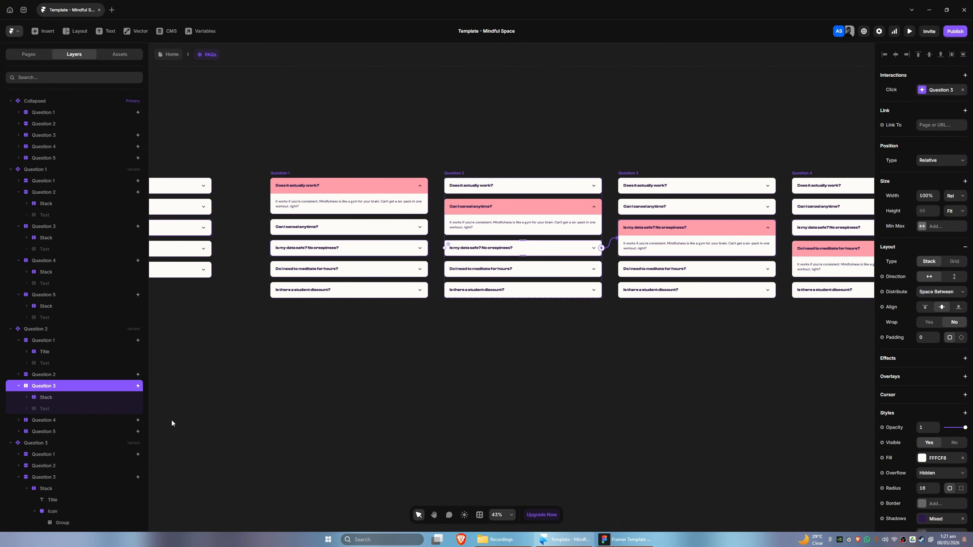
pyautogui.click(55, 421)
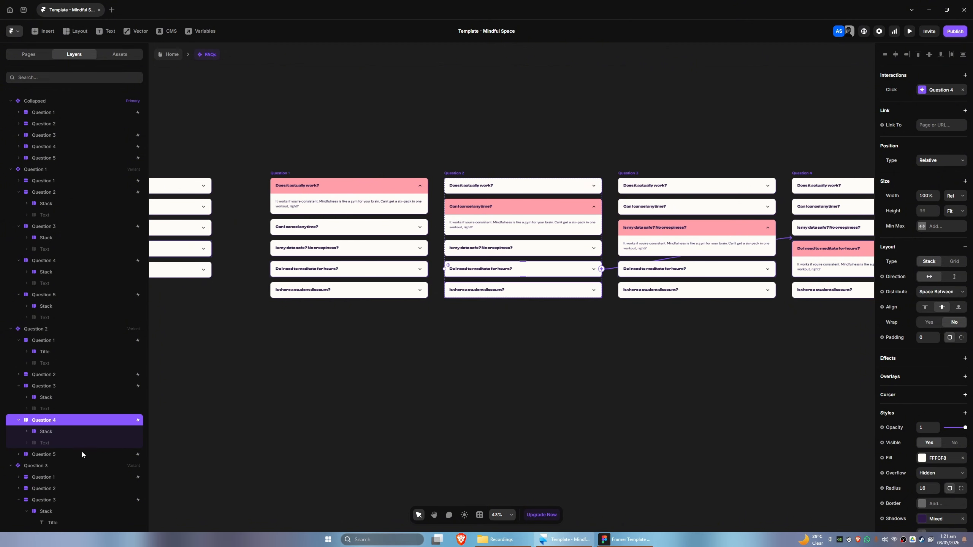
pyautogui.click(63, 455)
pyautogui.hscroll(5, 774, 328)
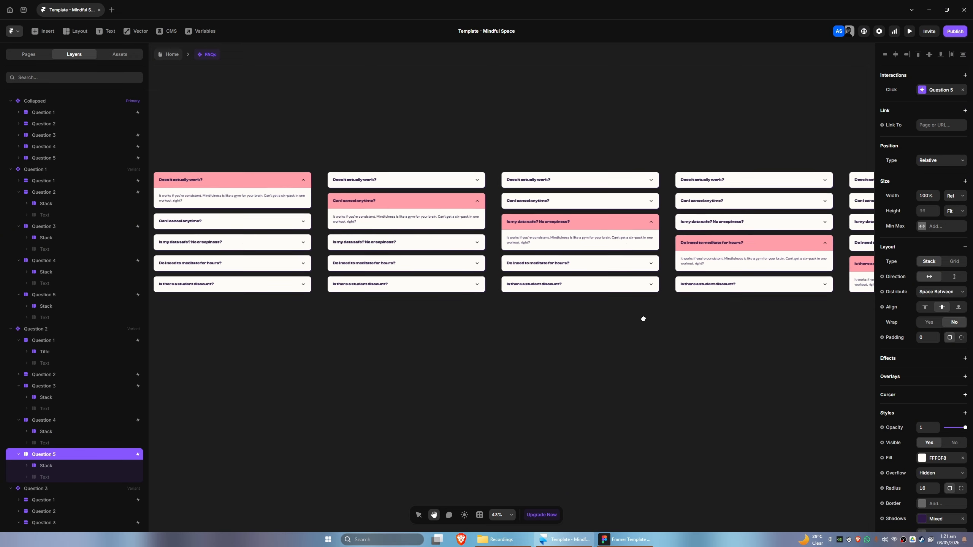
pyautogui.click(10, 170)
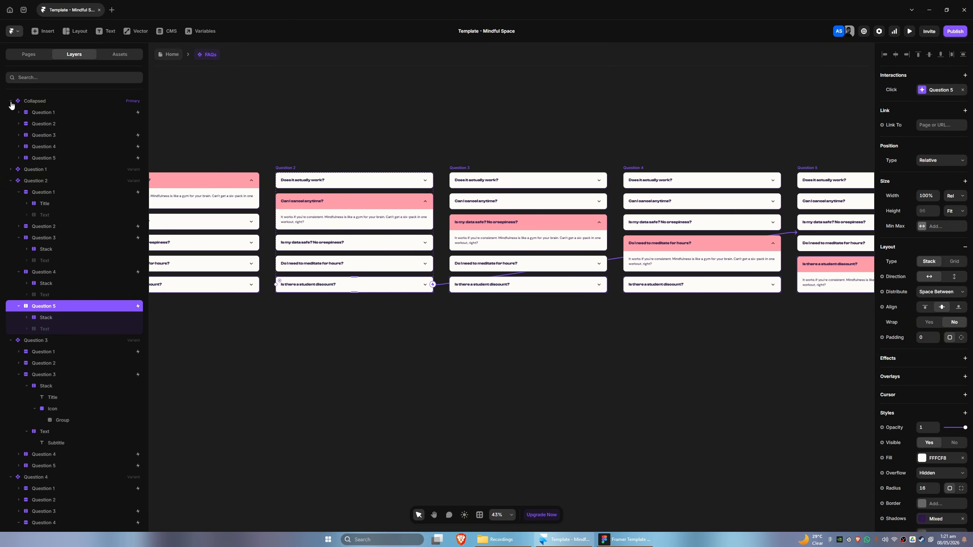
pyautogui.click(10, 102)
pyautogui.click(11, 124)
pyautogui.click(37, 136)
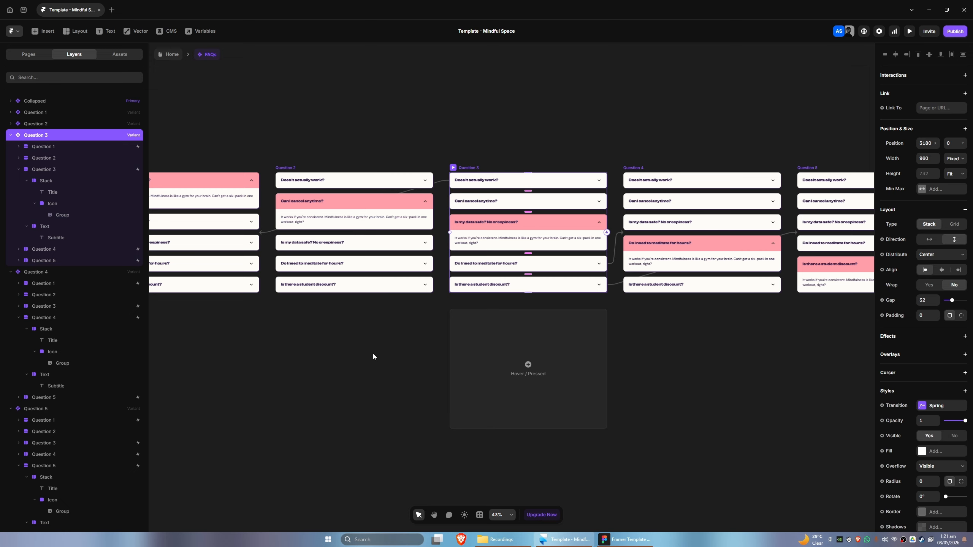
pyautogui.hscroll(3, 373, 356)
pyautogui.click(51, 147)
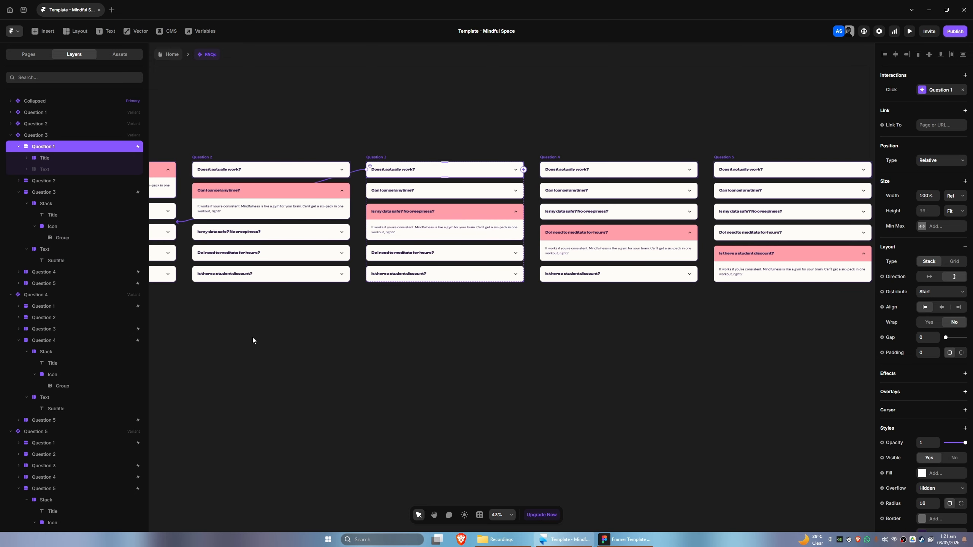
pyautogui.hscroll(-7, 253, 340)
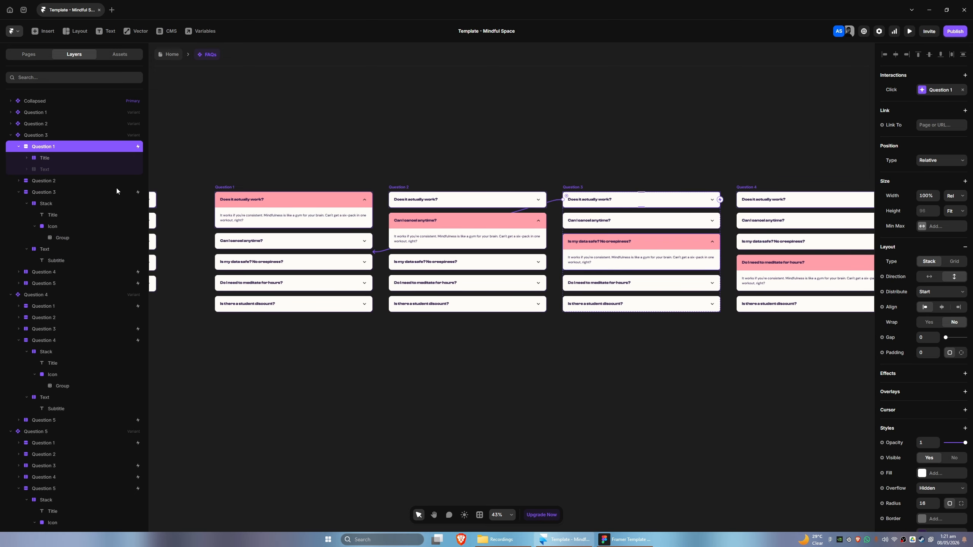
# In the Question 3 variant, link the second question to the Question 2 variant with a Click interaction
pyautogui.click(48, 181)
pyautogui.moveTo(505, 340); pyautogui.dragTo(427, 336)
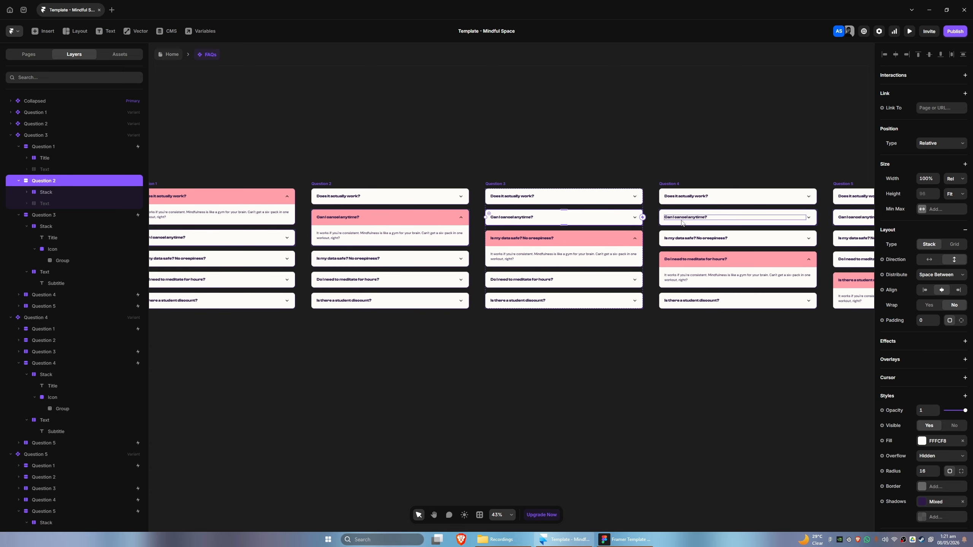
pyautogui.moveTo(643, 218); pyautogui.dragTo(386, 255)
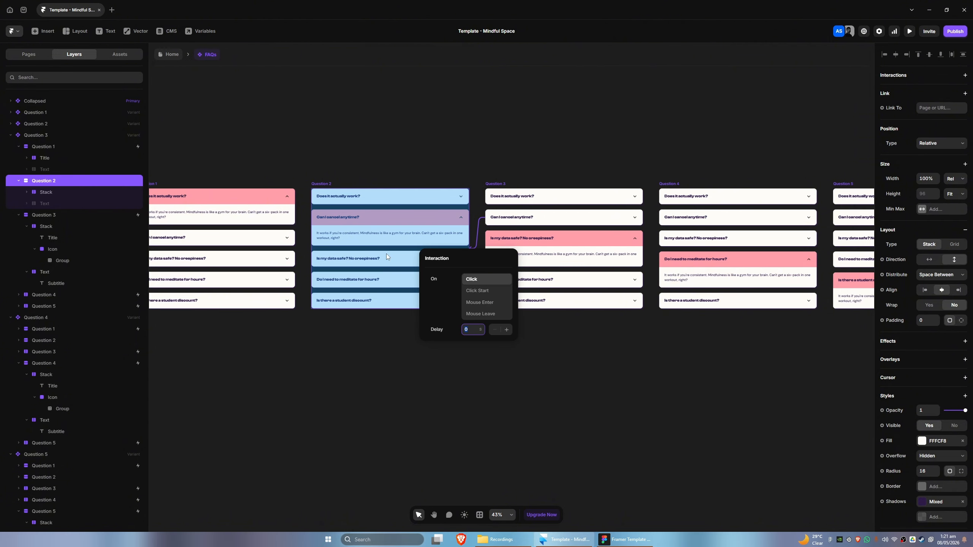
pyautogui.click(348, 355)
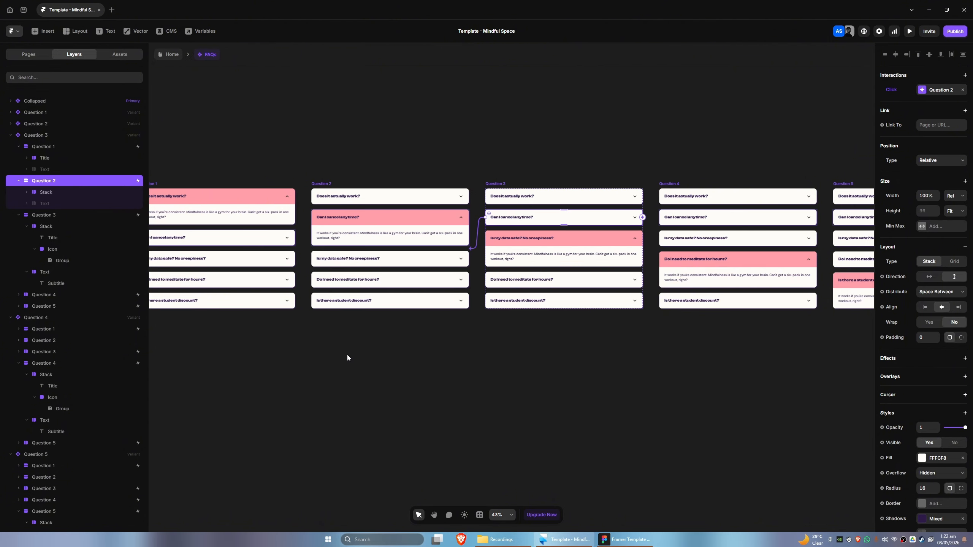
# In the Question 3 variant, link the third question to the Collapsed variant with a Click interaction
pyautogui.click(43, 216)
pyautogui.moveTo(451, 334); pyautogui.dragTo(599, 329)
pyautogui.moveTo(789, 244); pyautogui.dragTo(159, 285)
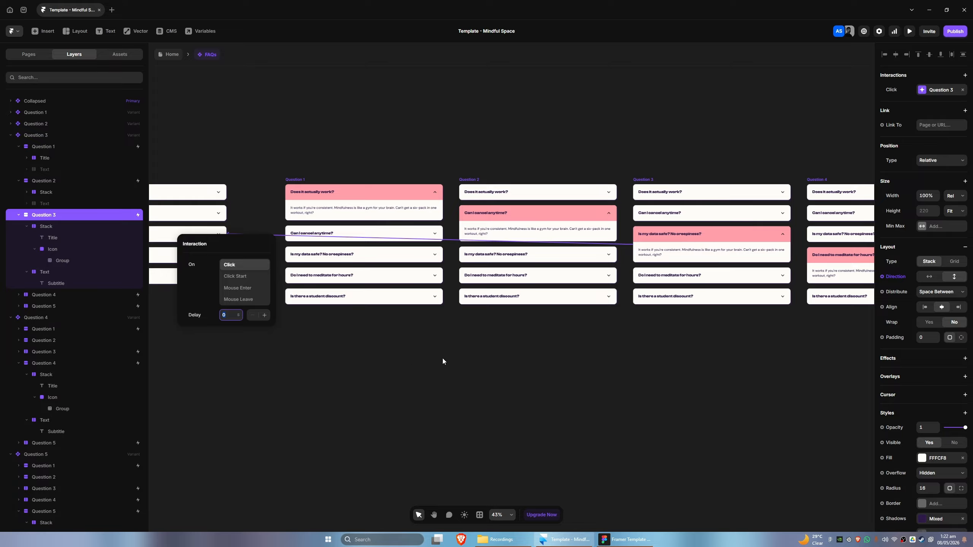
pyautogui.click(483, 365)
pyautogui.hscroll(3, 574, 306)
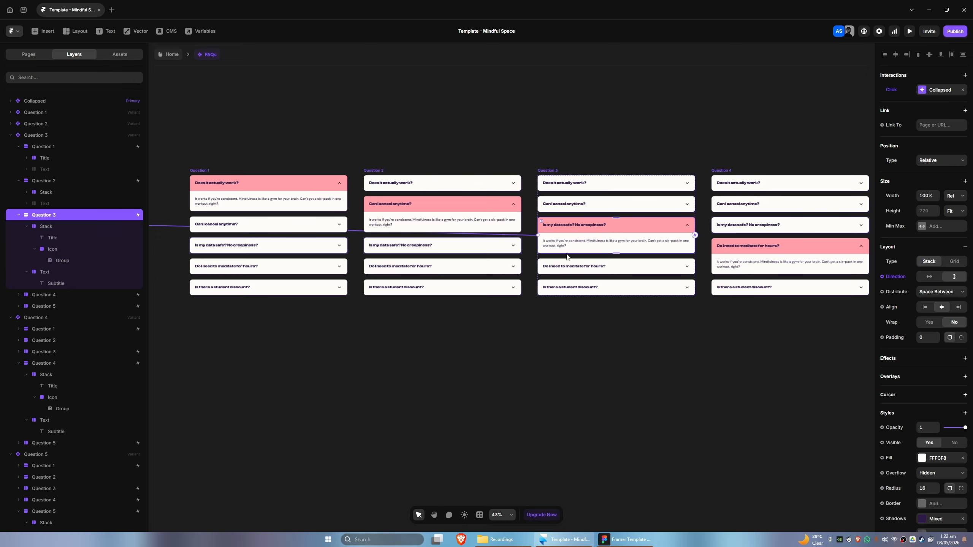
# Inspect the Click interactions on the fourth and fifth questions of Question 3 and the first question of Question 4
pyautogui.click(44, 295)
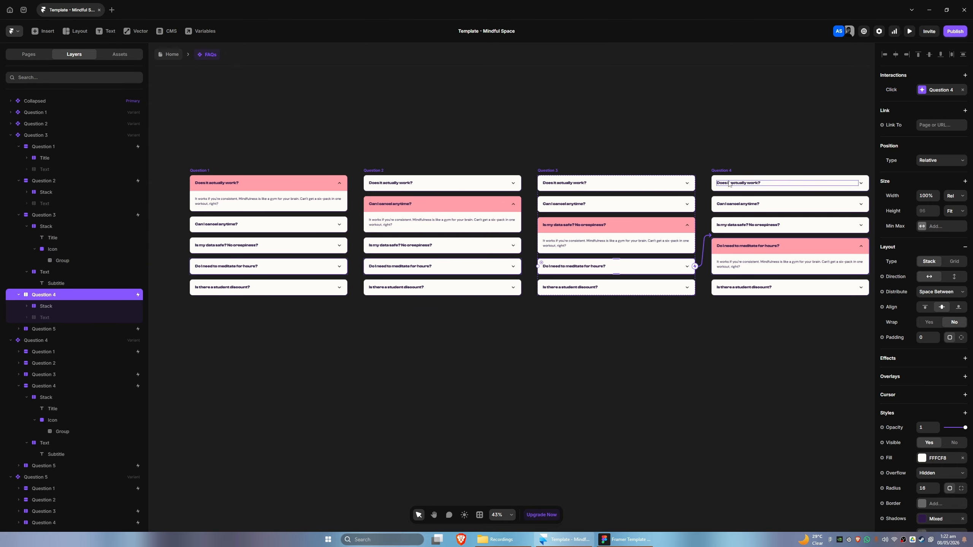
pyautogui.click(51, 328)
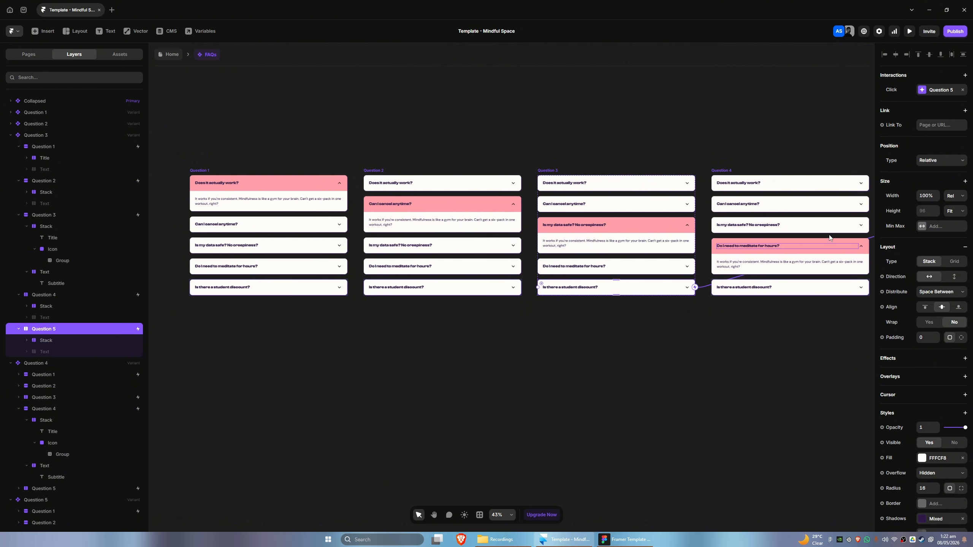
pyautogui.hscroll(5, 711, 322)
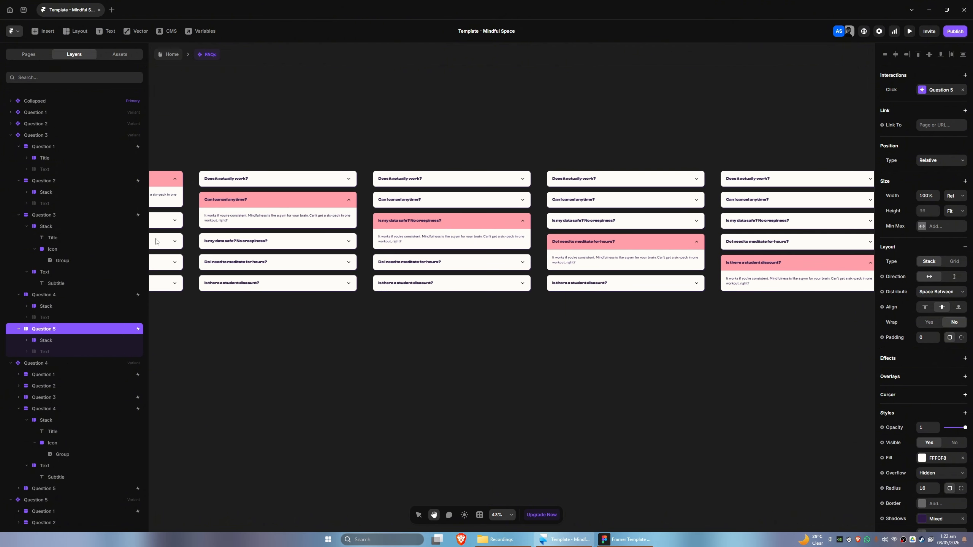
pyautogui.click(10, 135)
pyautogui.click(36, 146)
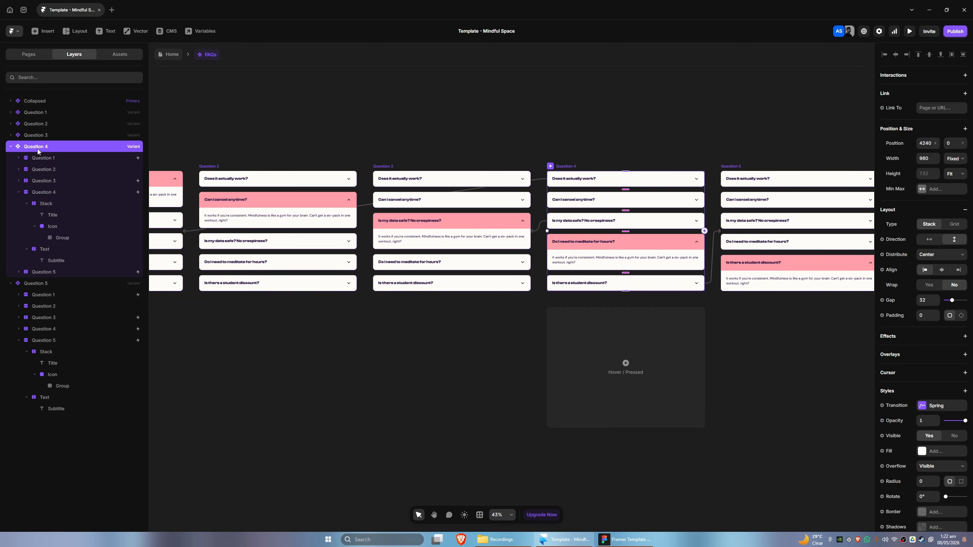
pyautogui.hscroll(5, 395, 337)
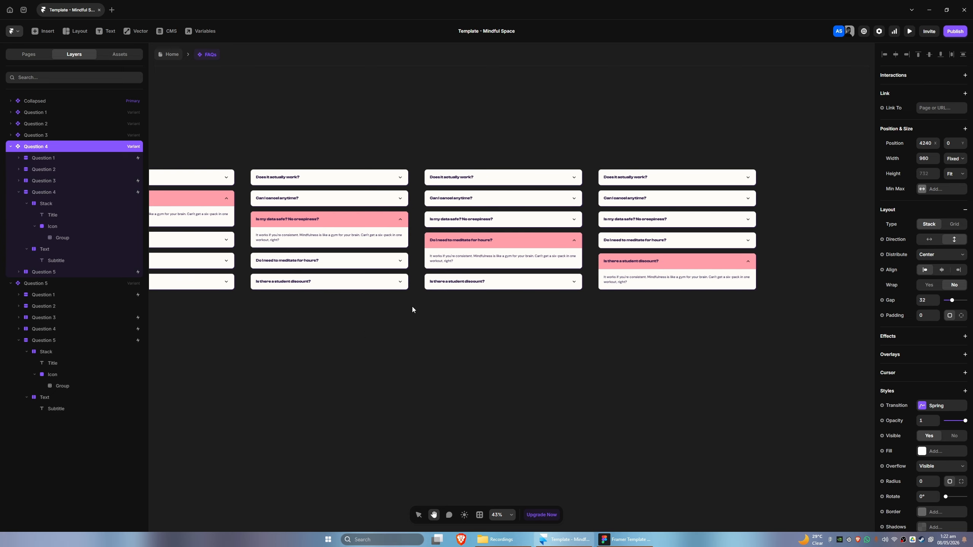
pyautogui.click(58, 157)
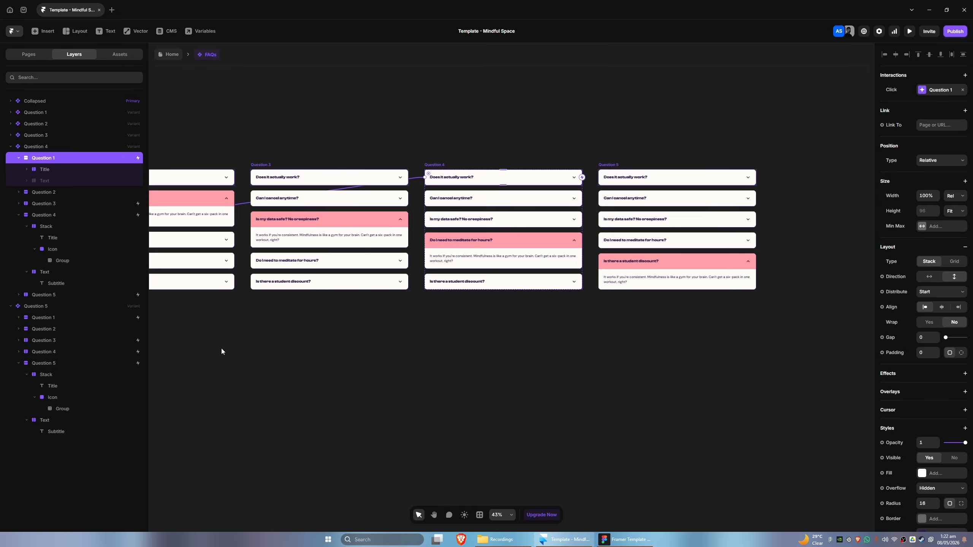
pyautogui.moveTo(221, 348); pyautogui.dragTo(654, 343)
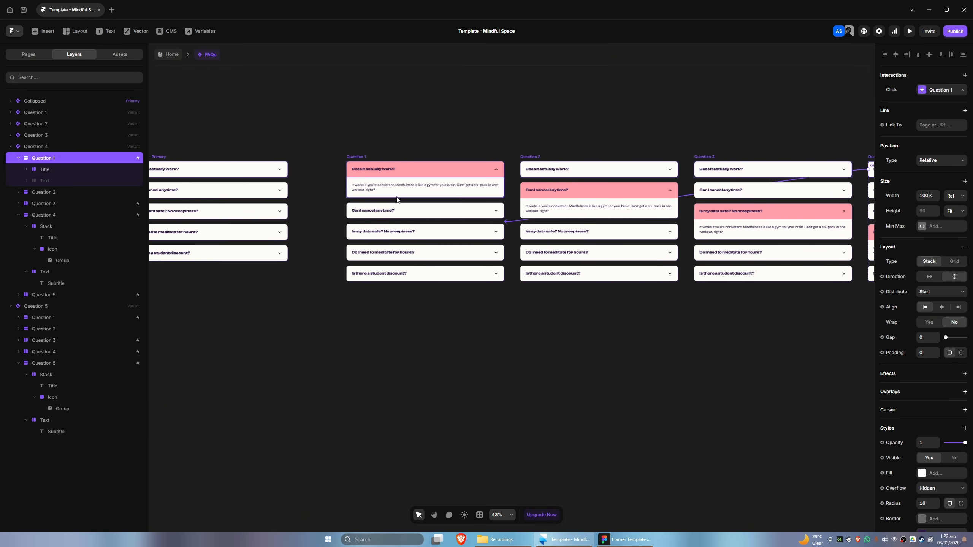
pyautogui.hscroll(8, 622, 374)
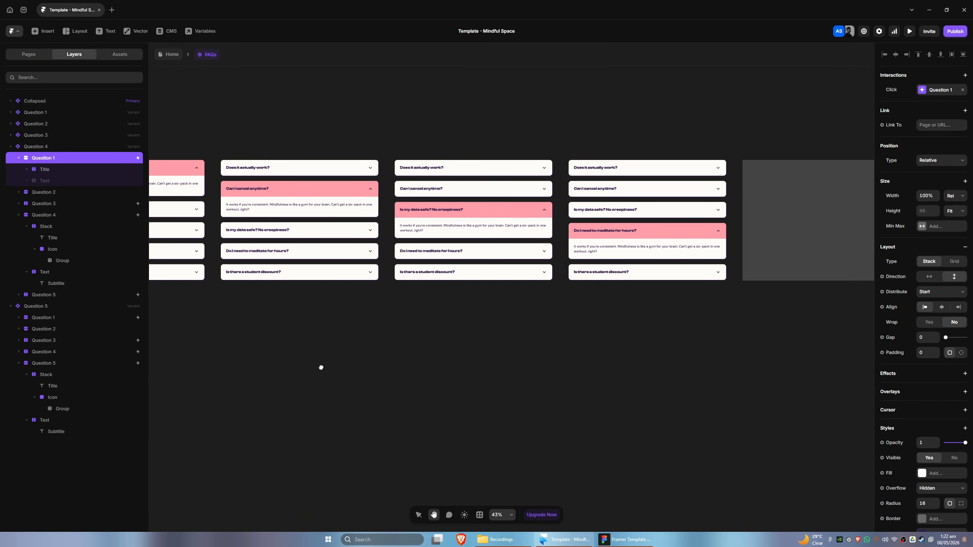
# In the Question 4 variant, link the second question to the Question 2 variant with a Click interaction
pyautogui.click(71, 193)
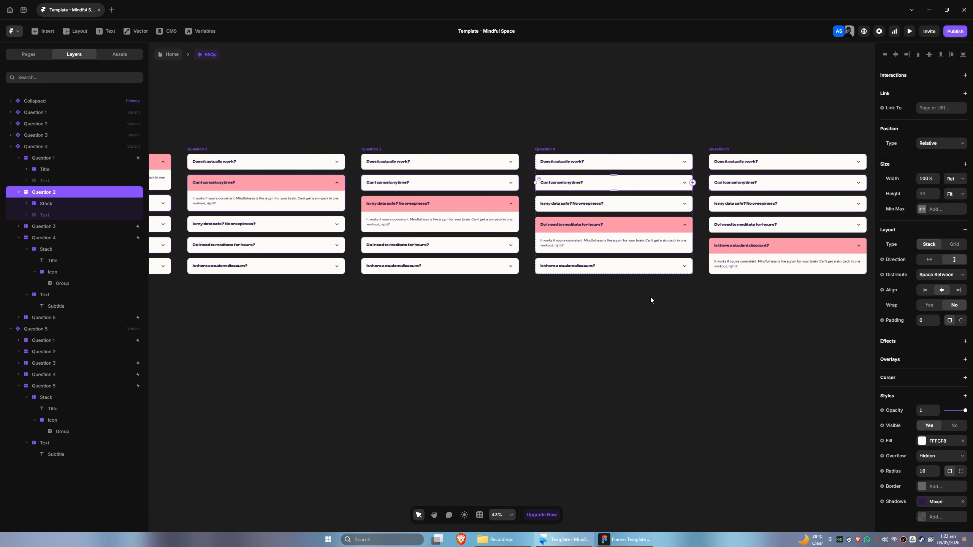
pyautogui.hscroll(-1, 650, 300)
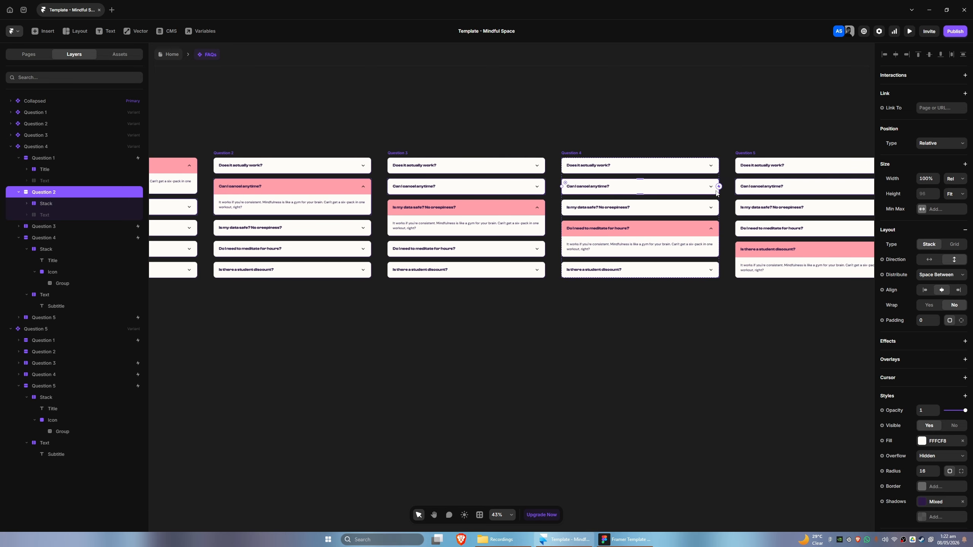
pyautogui.moveTo(718, 186); pyautogui.dragTo(304, 198)
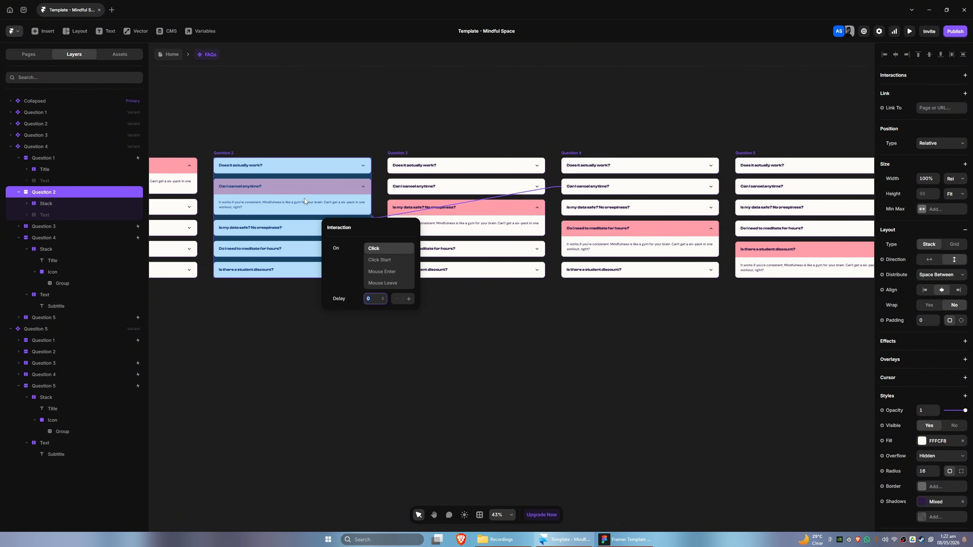
# In the Question 4 variant, link the fourth question to the Collapsed variant with a Click interaction
pyautogui.click(58, 226)
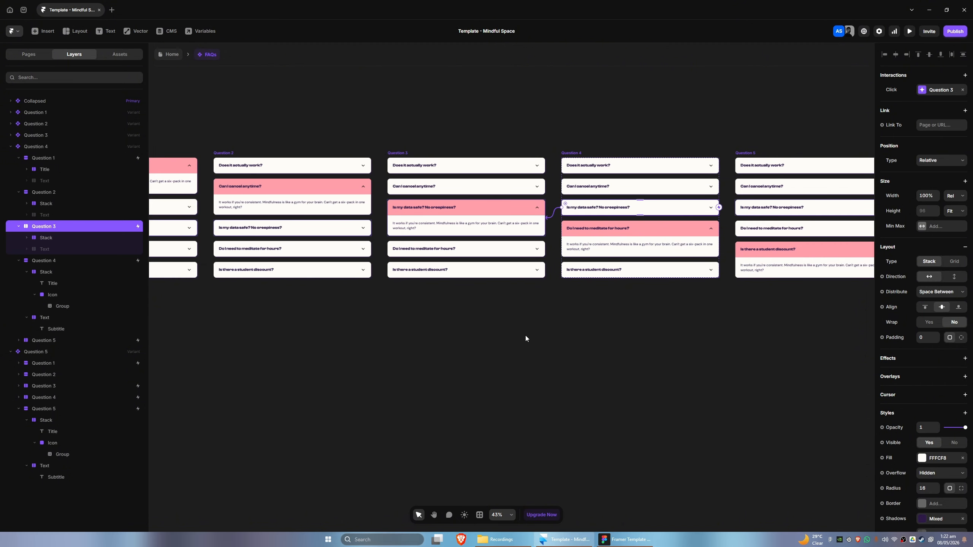
pyautogui.click(42, 261)
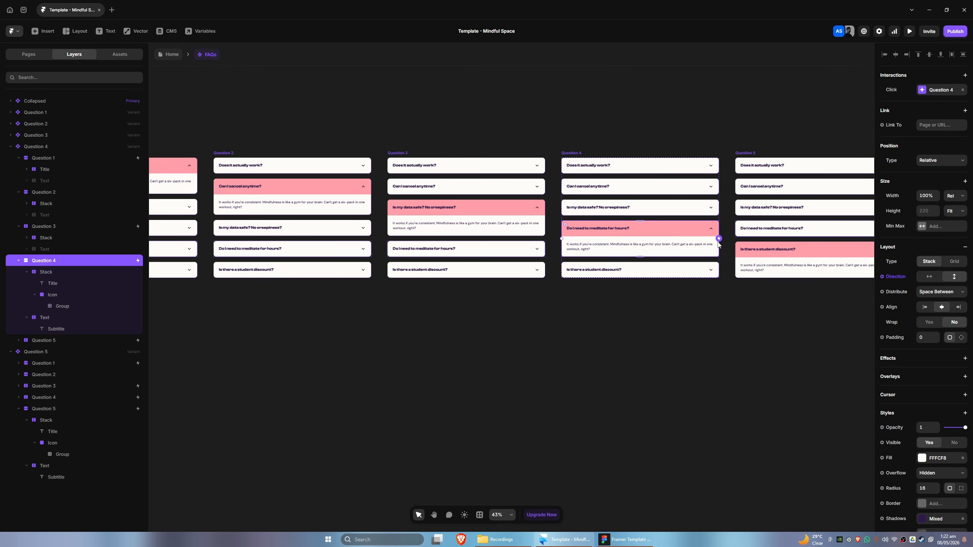
pyautogui.moveTo(594, 317); pyautogui.dragTo(688, 314)
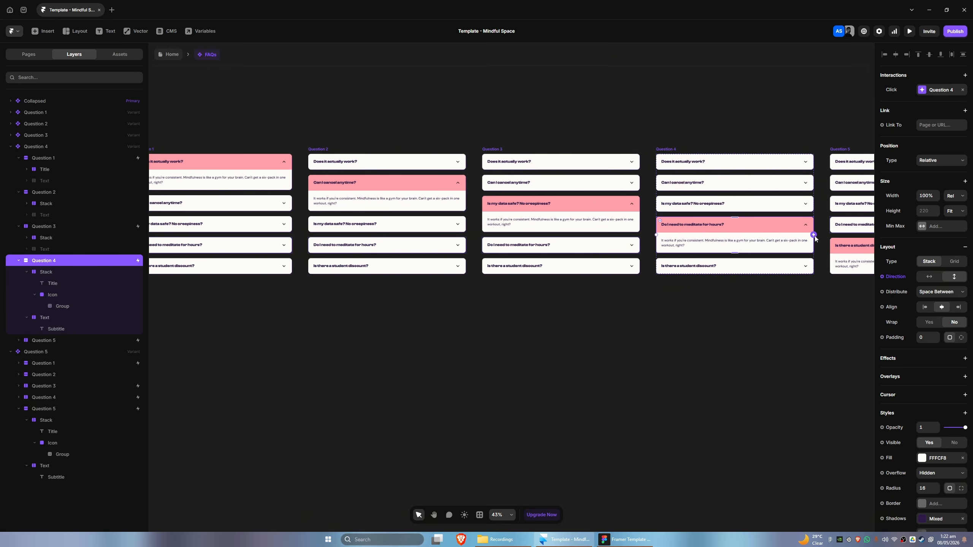
pyautogui.moveTo(814, 236); pyautogui.dragTo(333, 344)
pyautogui.moveTo(748, 298); pyautogui.dragTo(672, 287)
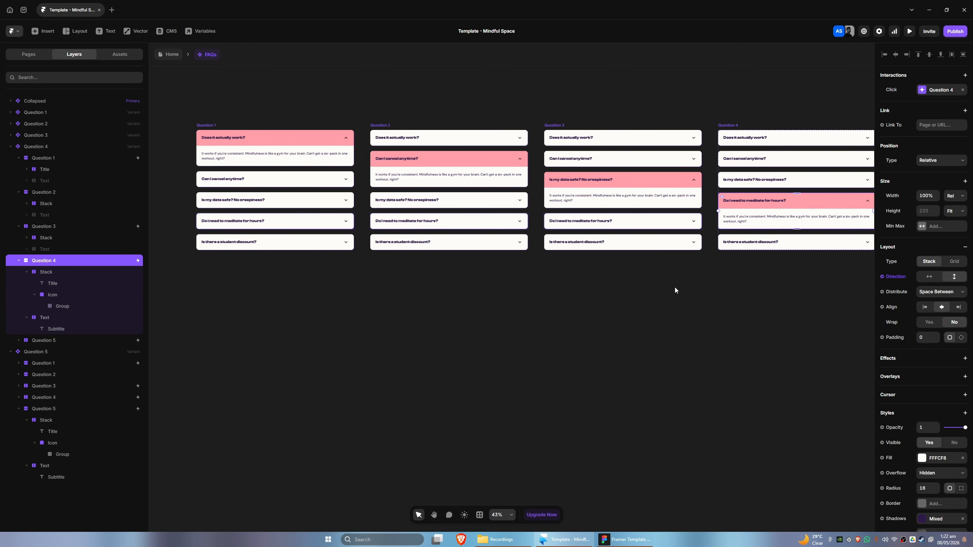
pyautogui.scroll(-2, 675, 290)
pyautogui.moveTo(853, 221); pyautogui.dragTo(172, 204)
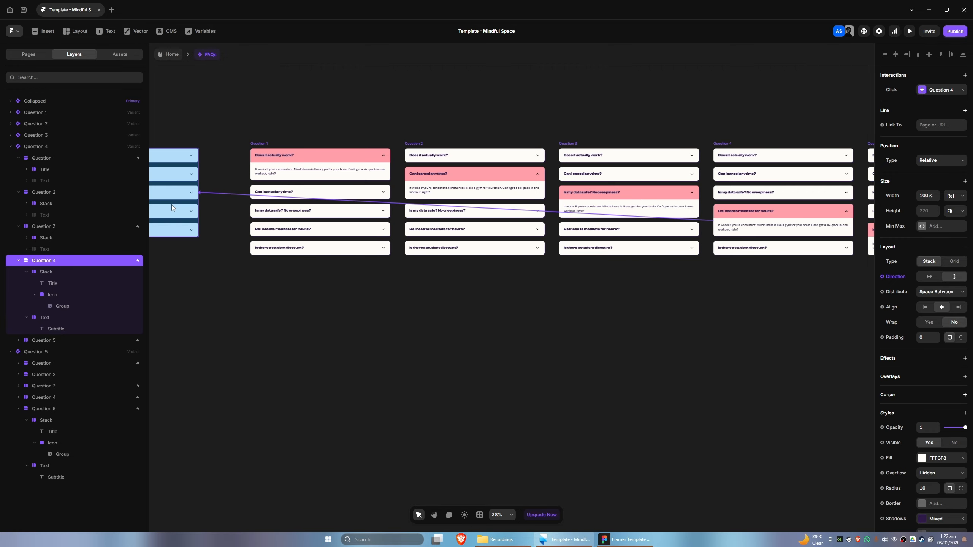
pyautogui.click(532, 306)
pyautogui.moveTo(685, 303); pyautogui.dragTo(457, 317)
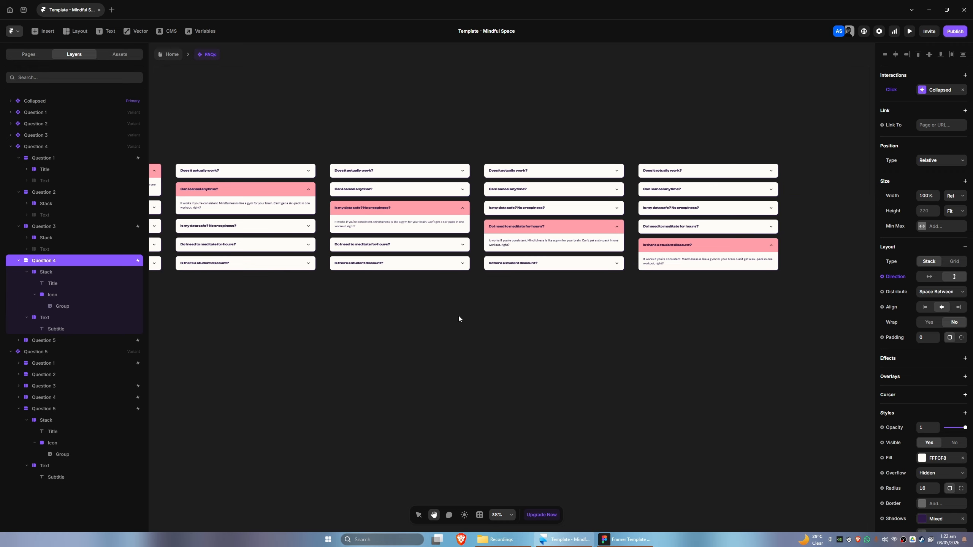
# Inspect the Click interactions on the fifth question of Question 4 and the first question of Question 5
pyautogui.scroll(2, 458, 315)
pyautogui.click(55, 341)
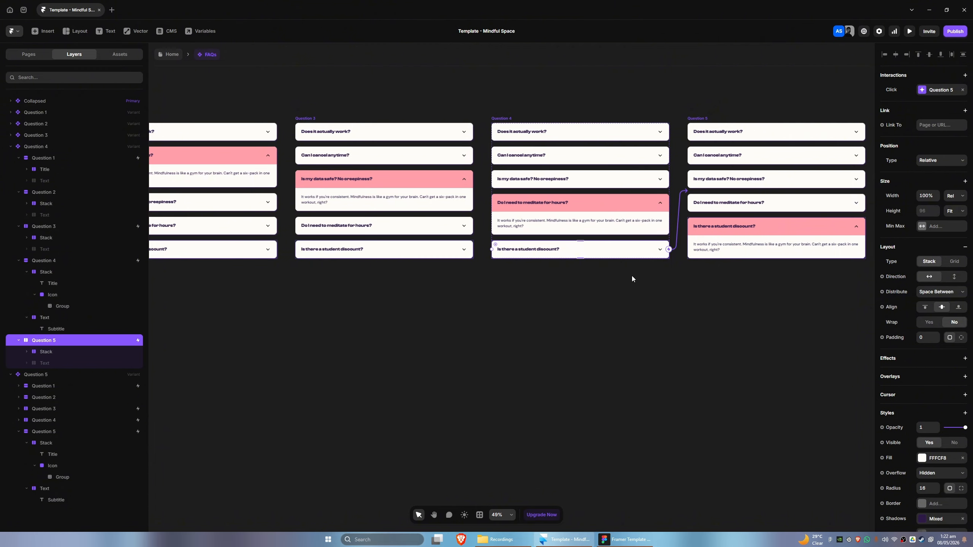
pyautogui.moveTo(639, 293); pyautogui.dragTo(395, 325)
pyautogui.click(11, 147)
pyautogui.click(37, 157)
pyautogui.click(59, 169)
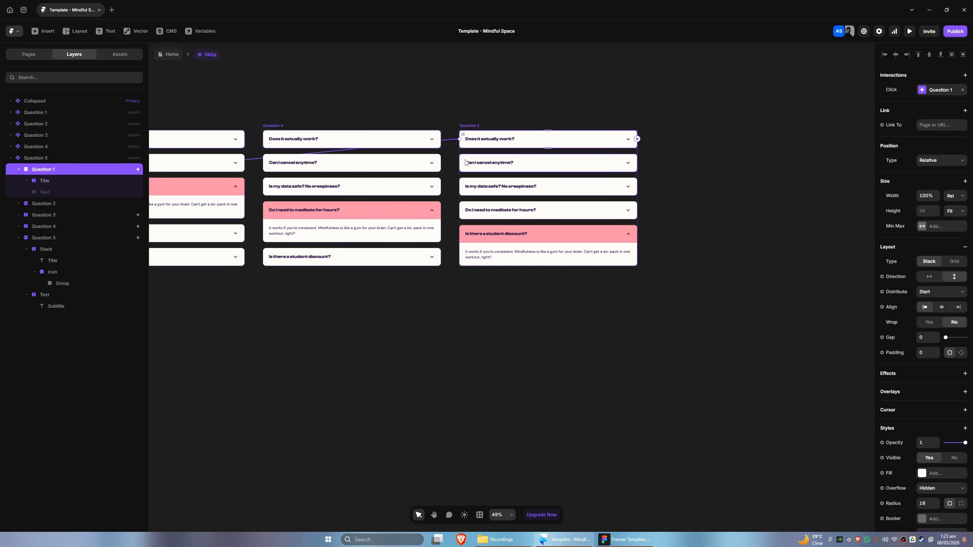
# In the Question 5 variant, add a Click Set Variant interaction on the second question targeting the Collapsed variant
pyautogui.click(46, 205)
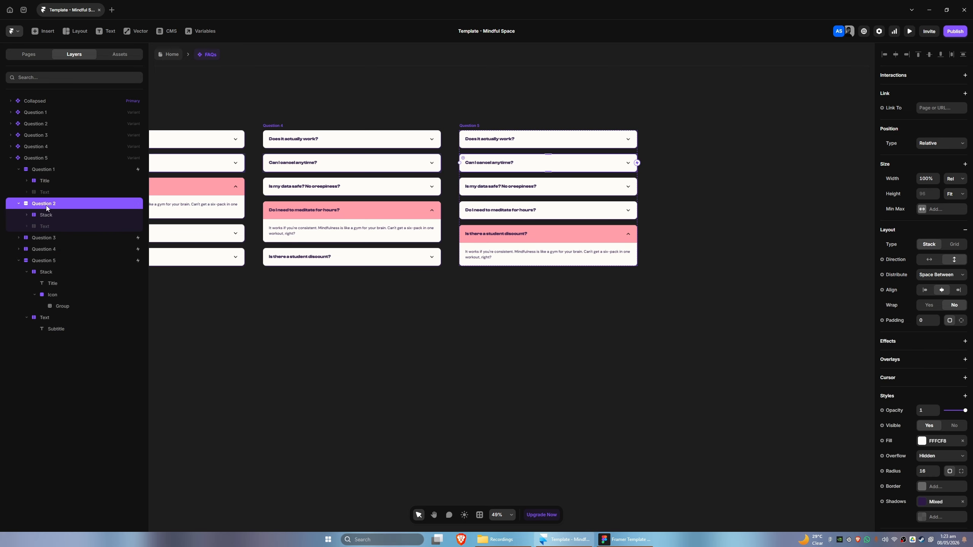
pyautogui.click(918, 84)
pyautogui.click(932, 93)
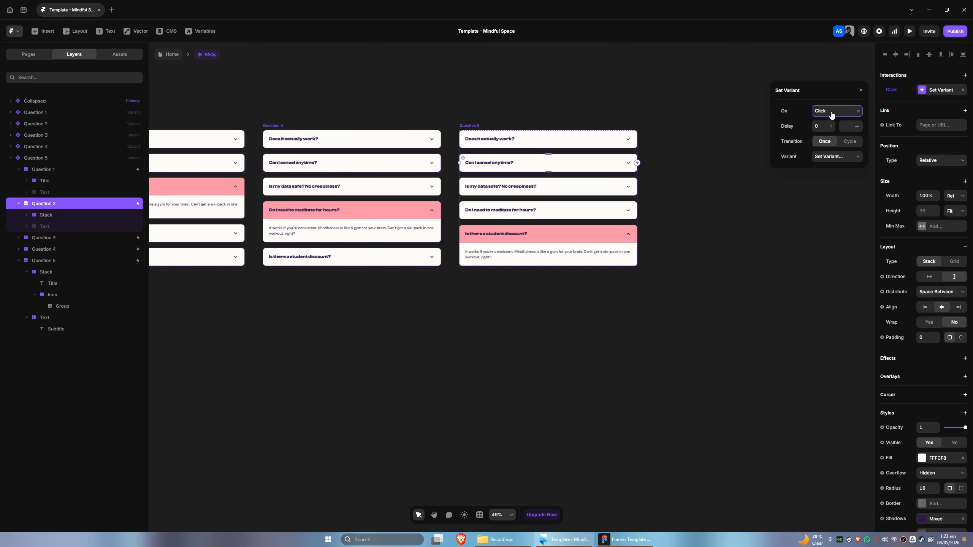
pyautogui.click(832, 160)
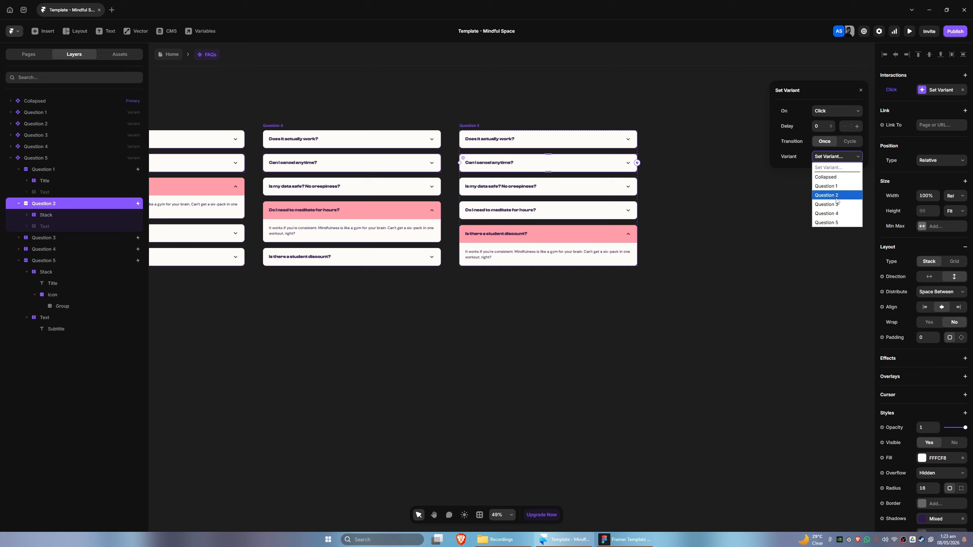
pyautogui.click(829, 169)
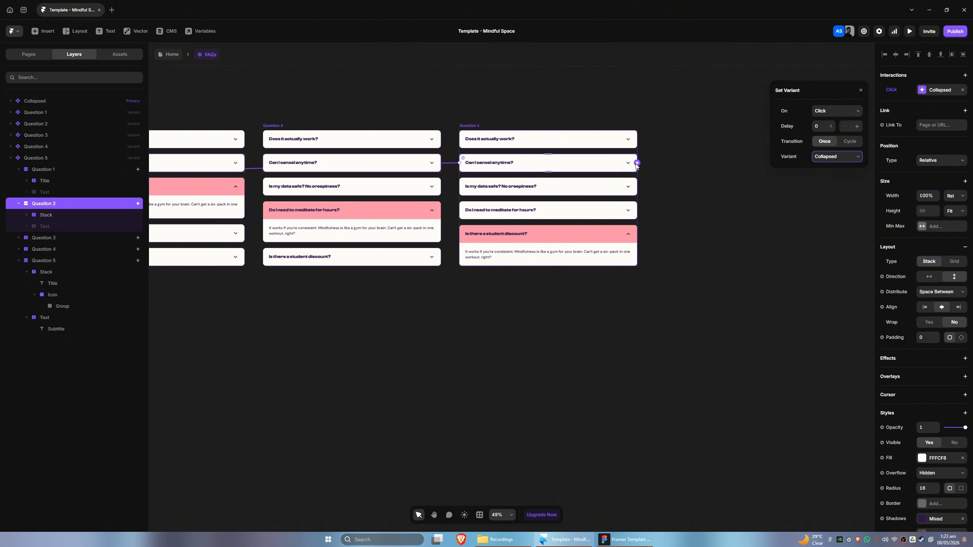
# In the Question 5 variant, set the fifth question's Click interaction to target the Collapsed variant
pyautogui.click(57, 238)
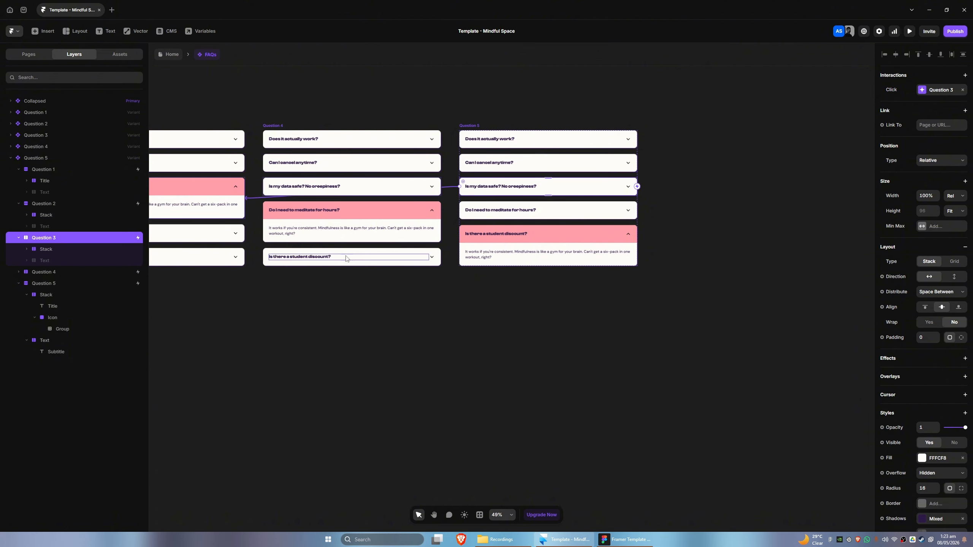
pyautogui.click(925, 94)
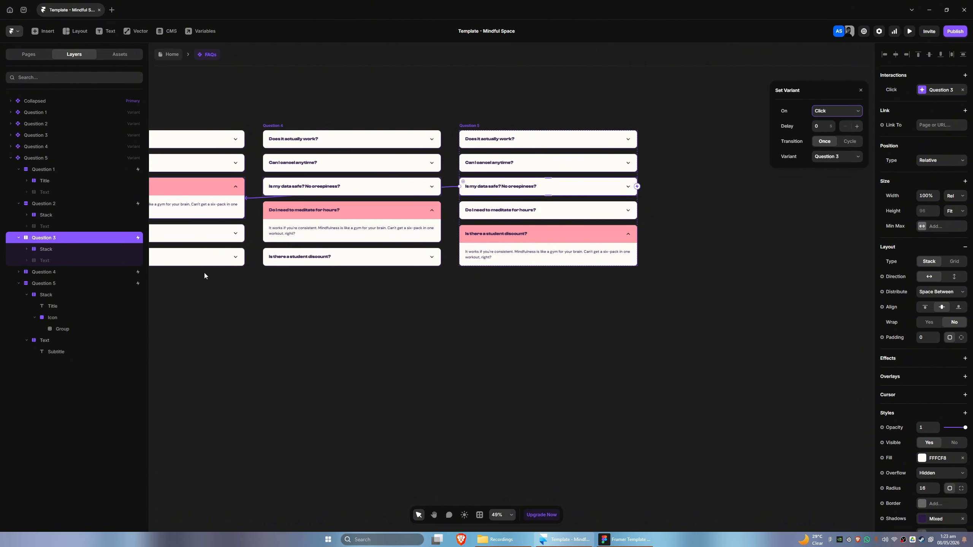
pyautogui.click(50, 272)
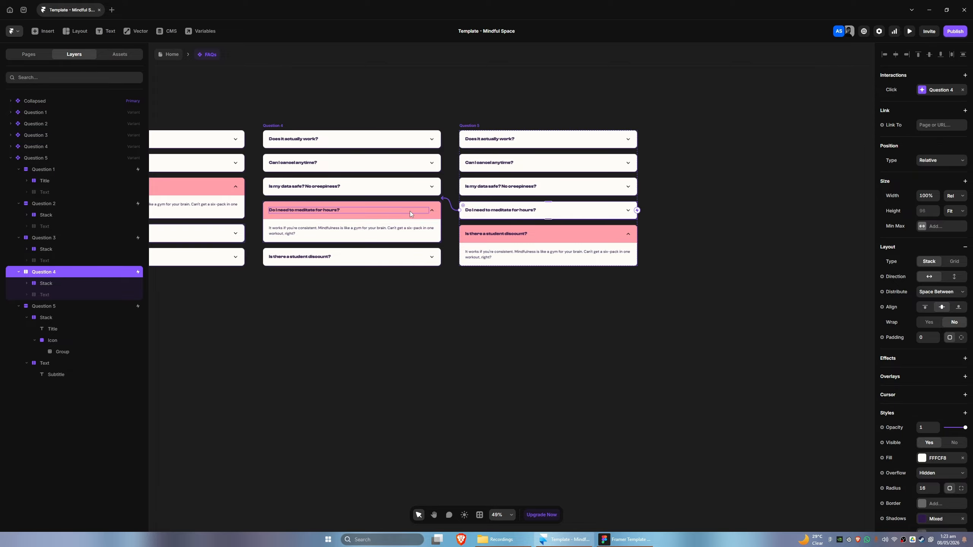
pyautogui.click(85, 305)
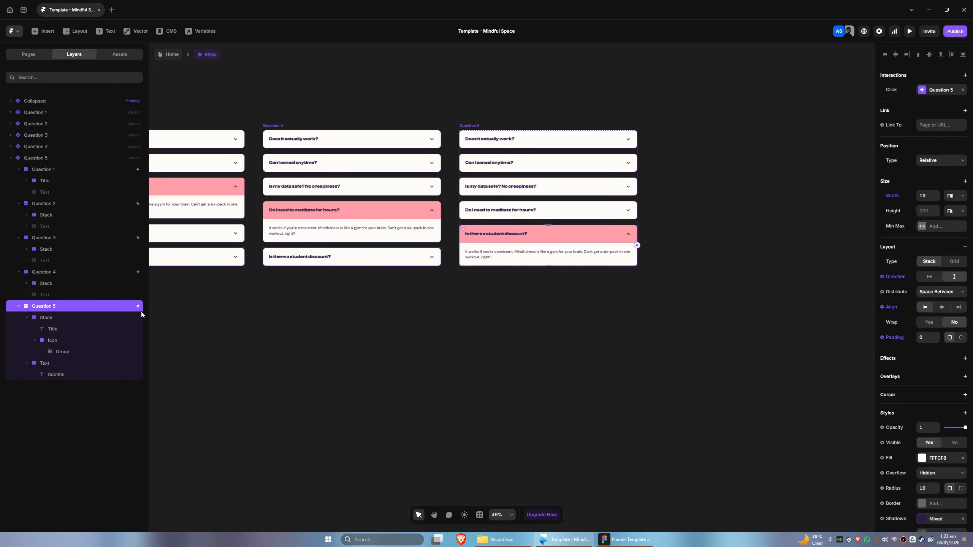
pyautogui.click(944, 95)
pyautogui.click(824, 164)
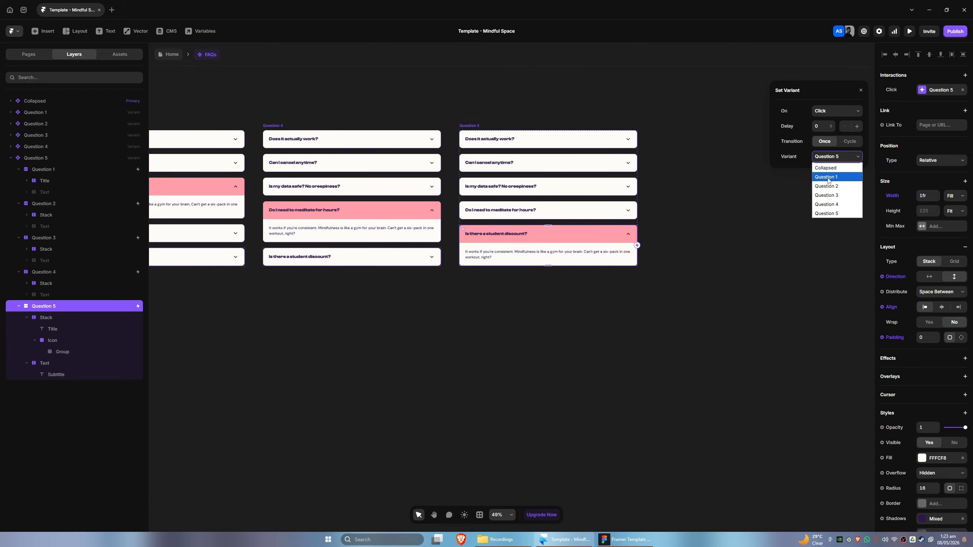
pyautogui.click(827, 168)
# Preview the FAQ component and test opening and closing several questions
pyautogui.click(399, 313)
pyautogui.press('space')
pyautogui.moveTo(399, 312); pyautogui.dragTo(576, 328)
pyautogui.moveTo(269, 344)
pyautogui.mouseDown()
pyautogui.moveTo(516, 356)
pyautogui.moveTo(496, 360)
pyautogui.mouseUp()
pyautogui.moveTo(312, 359); pyautogui.dragTo(487, 366)
pyautogui.click(267, 171)
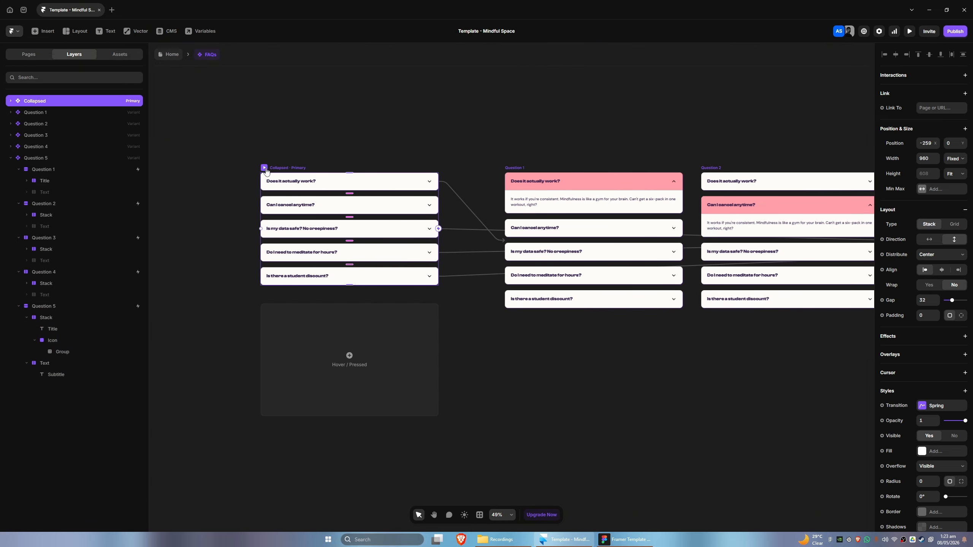
pyautogui.click(264, 168)
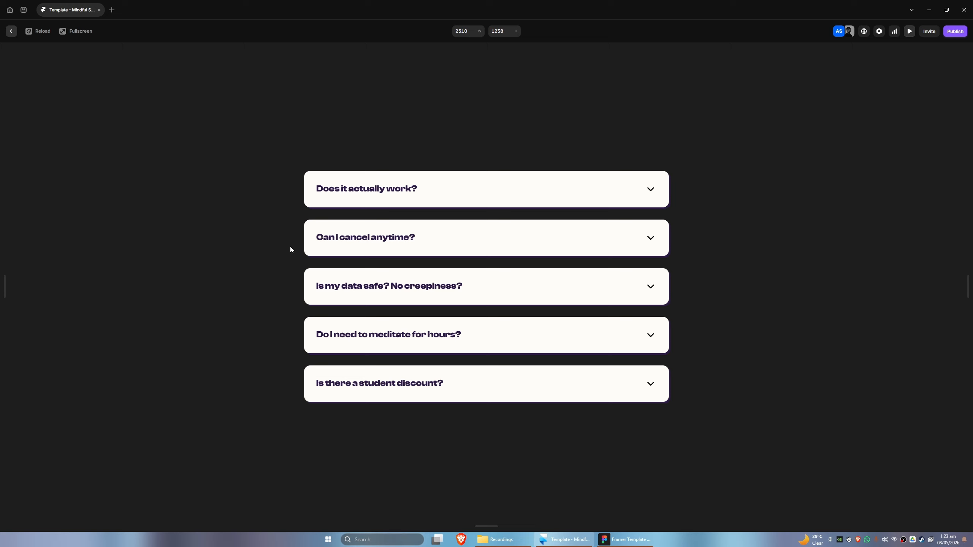
pyautogui.click(434, 187)
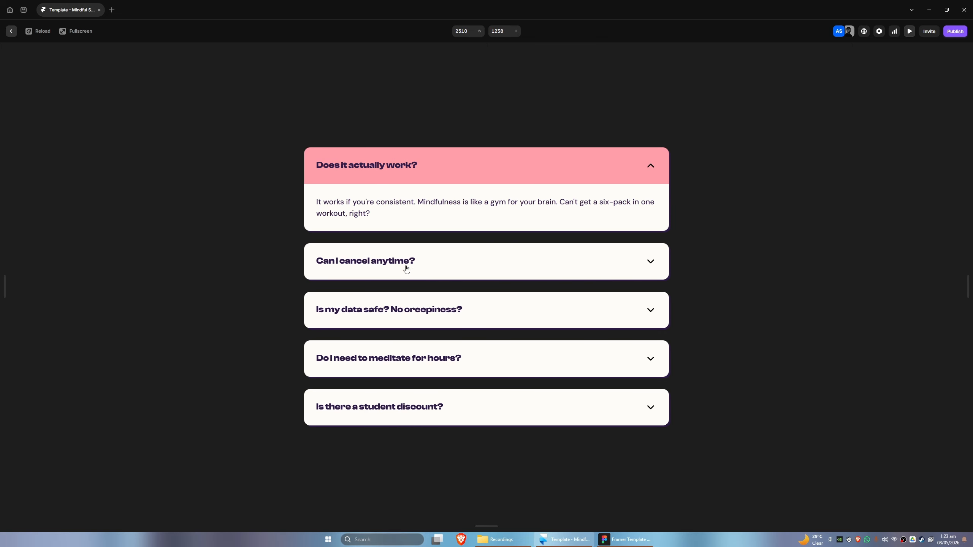
pyautogui.click(397, 310)
pyautogui.click(389, 406)
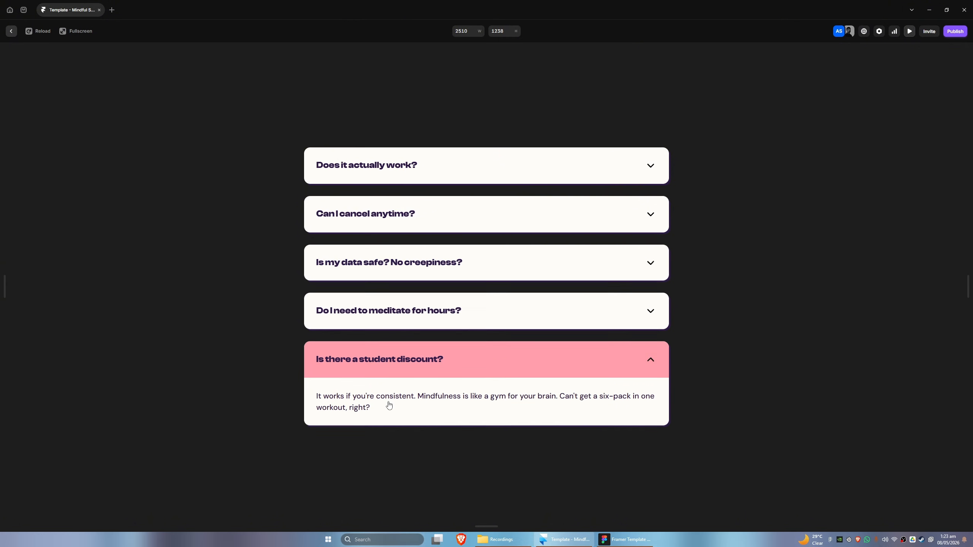
pyautogui.click(390, 168)
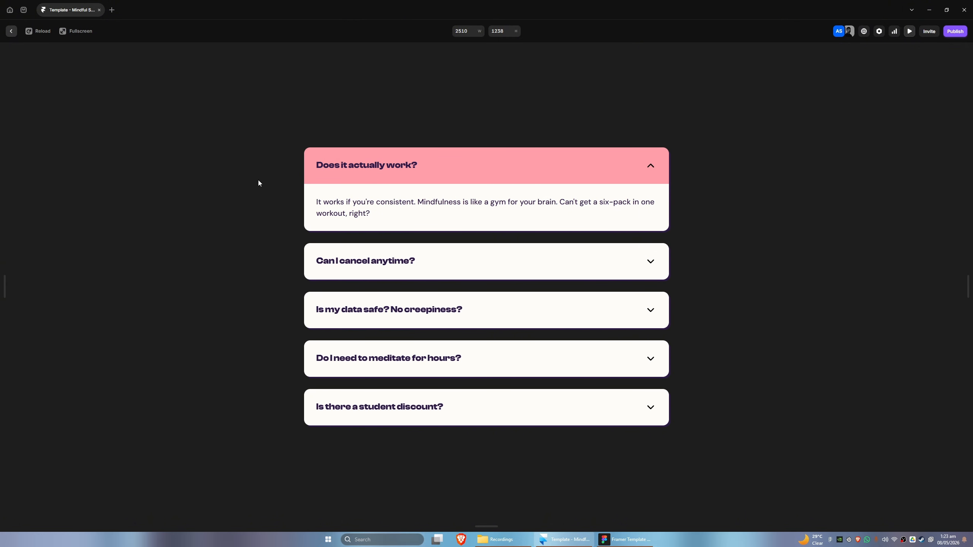
pyautogui.click(444, 178)
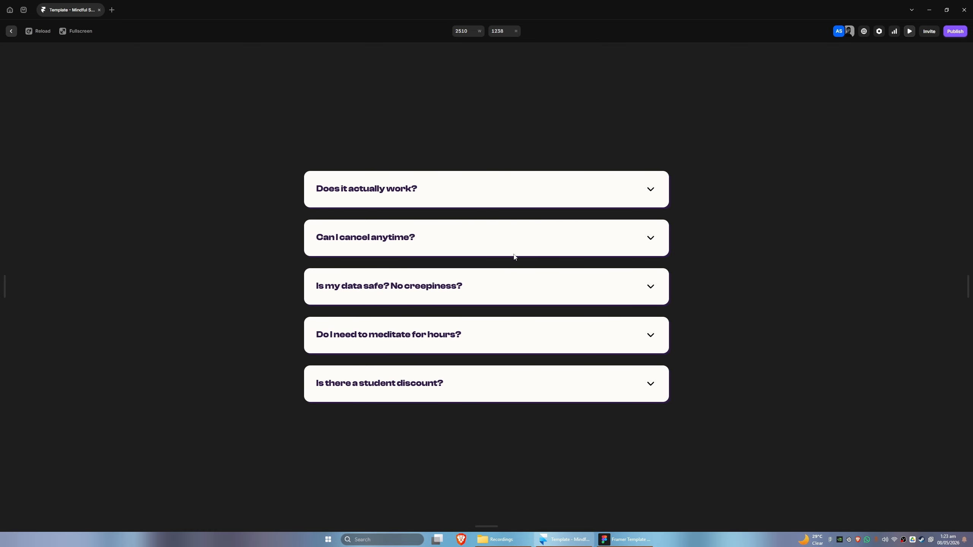
pyautogui.click(12, 32)
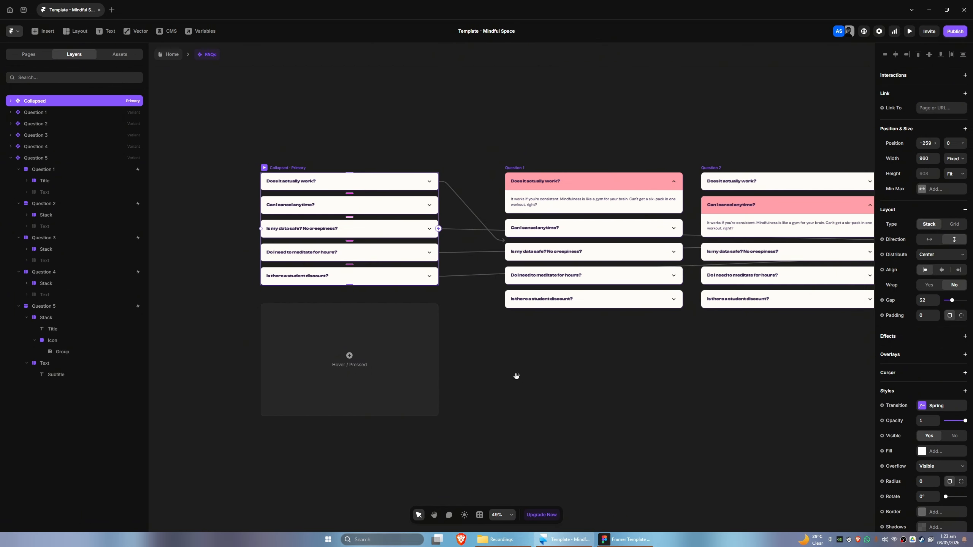
# Return to the Home page and preview it, scrolling down to the FAQ section
pyautogui.moveTo(515, 375)
pyautogui.mouseDown()
pyautogui.moveTo(397, 386)
pyautogui.moveTo(525, 373)
pyautogui.mouseUp()
pyautogui.press('v')
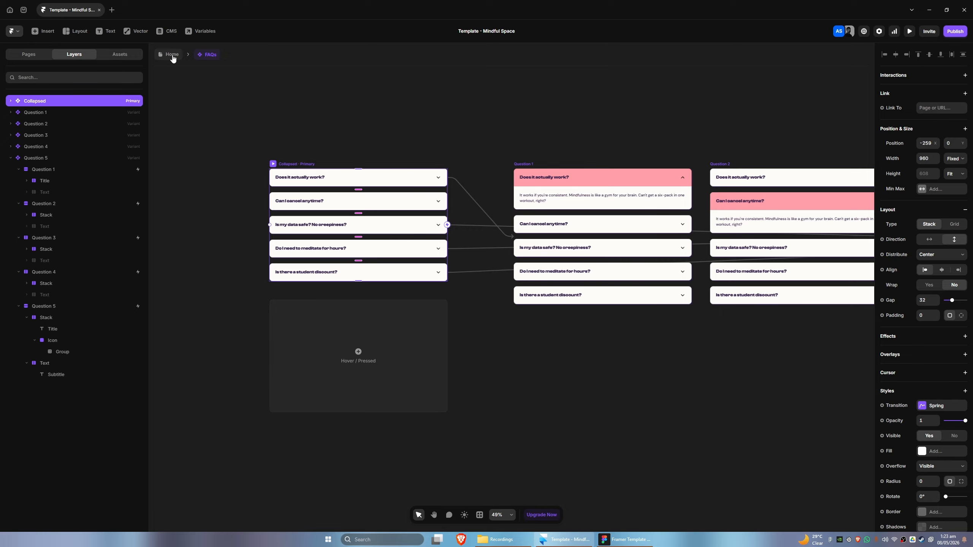
pyautogui.click(172, 55)
pyautogui.hscroll(-2, 505, 421)
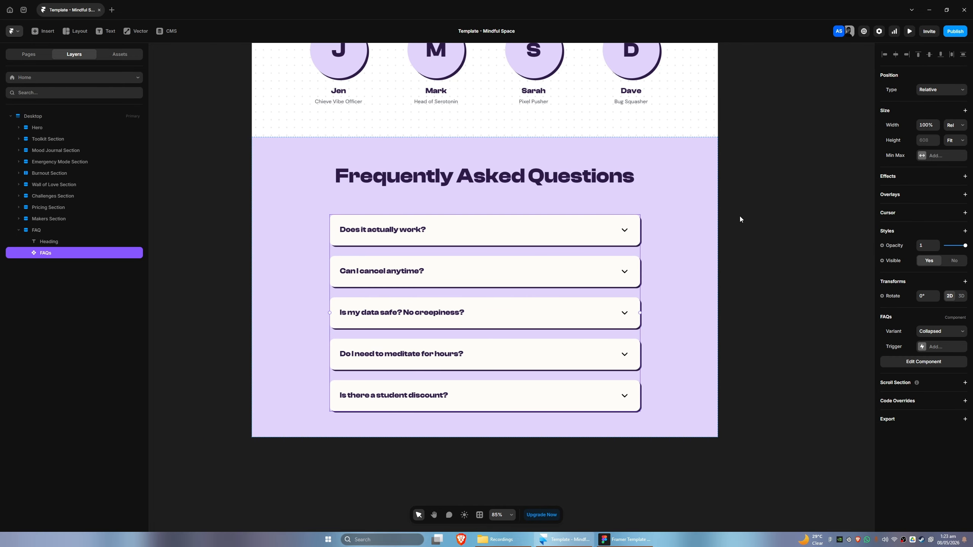
pyautogui.scroll(-5, 679, 297)
pyautogui.scroll(-5, 674, 297)
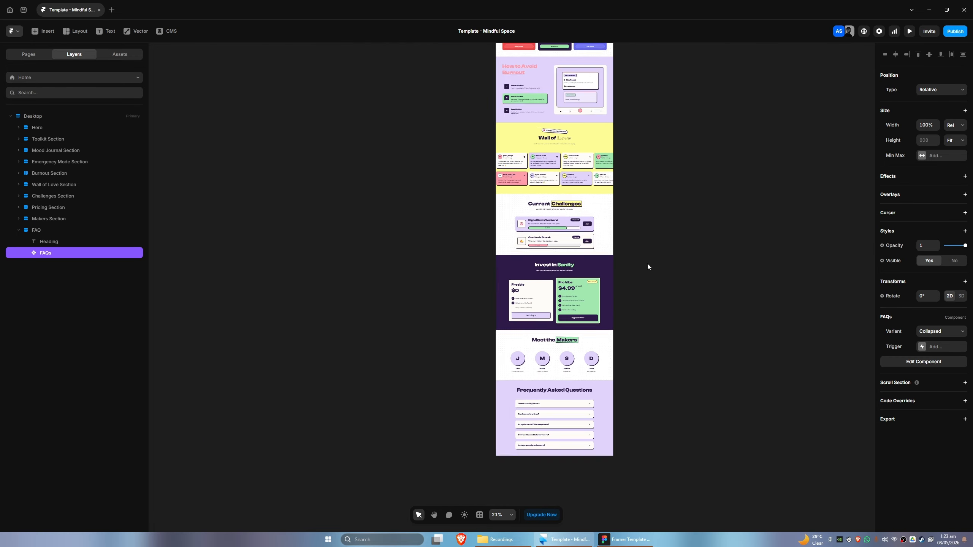
pyautogui.click(909, 31)
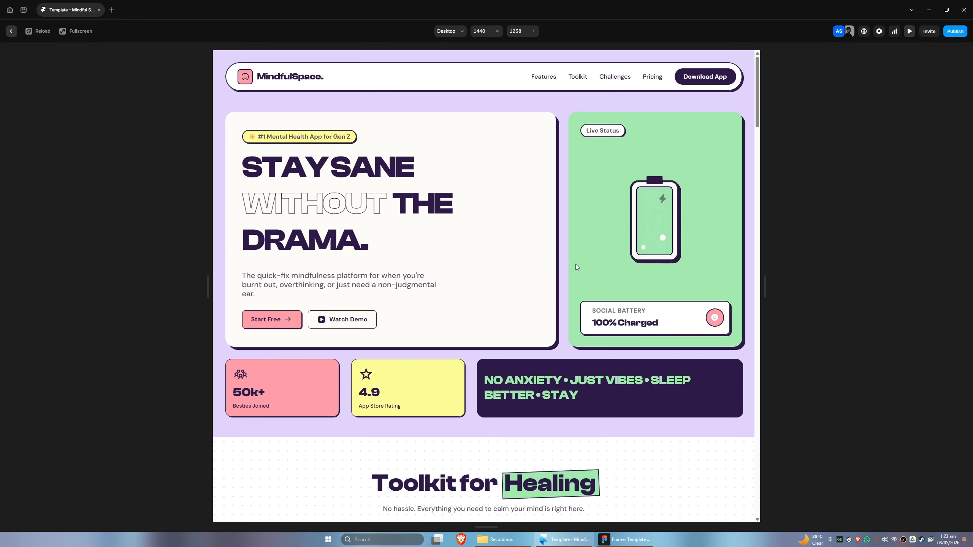
pyautogui.scroll(-10, 575, 264)
pyautogui.scroll(-15, 534, 294)
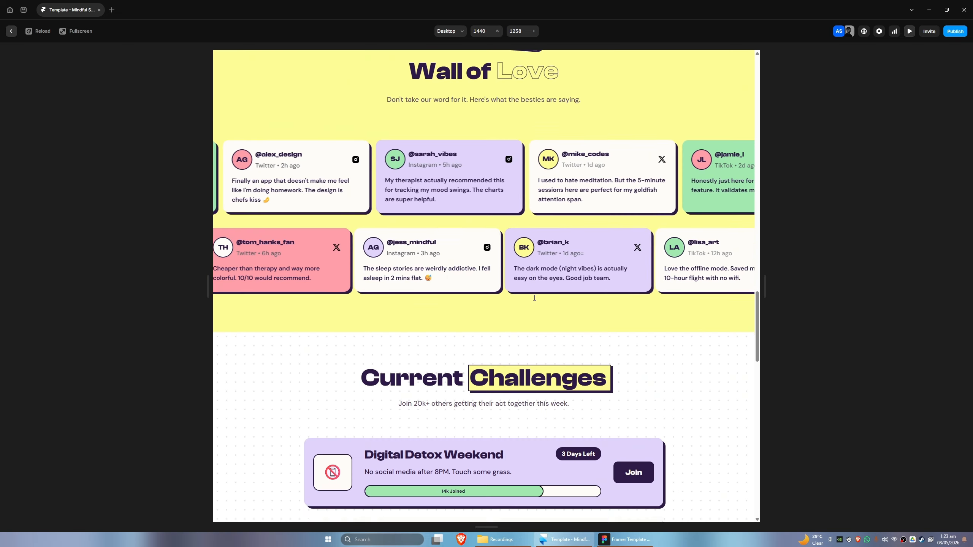
pyautogui.scroll(-5, 532, 300)
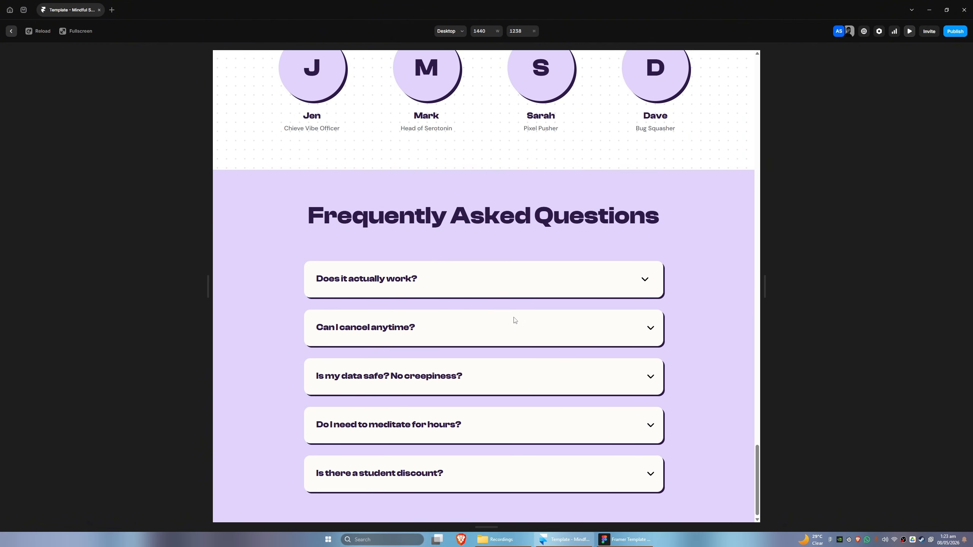
# Test opening each FAQ question in the page preview, then exit the preview
pyautogui.click(445, 289)
pyautogui.click(458, 340)
pyautogui.click(457, 370)
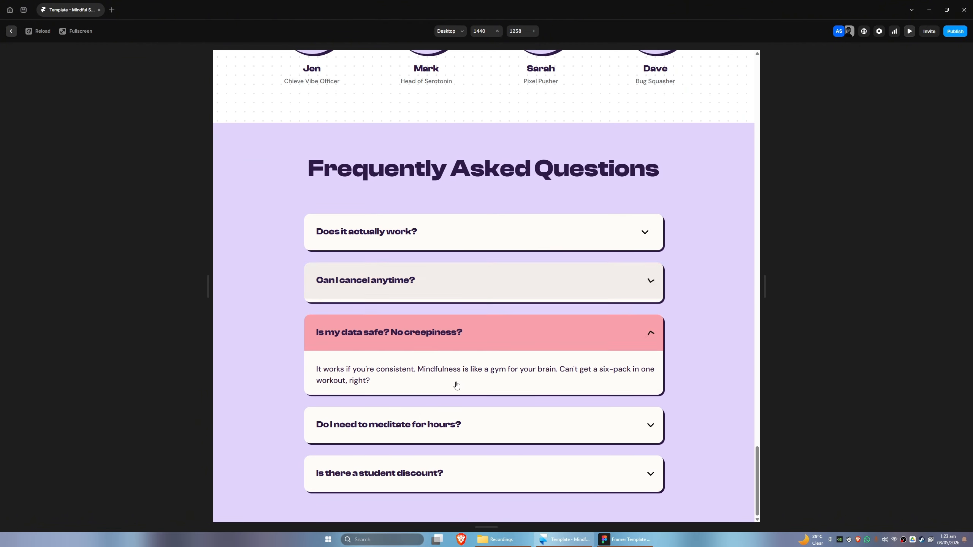
pyautogui.click(451, 421)
pyautogui.click(459, 464)
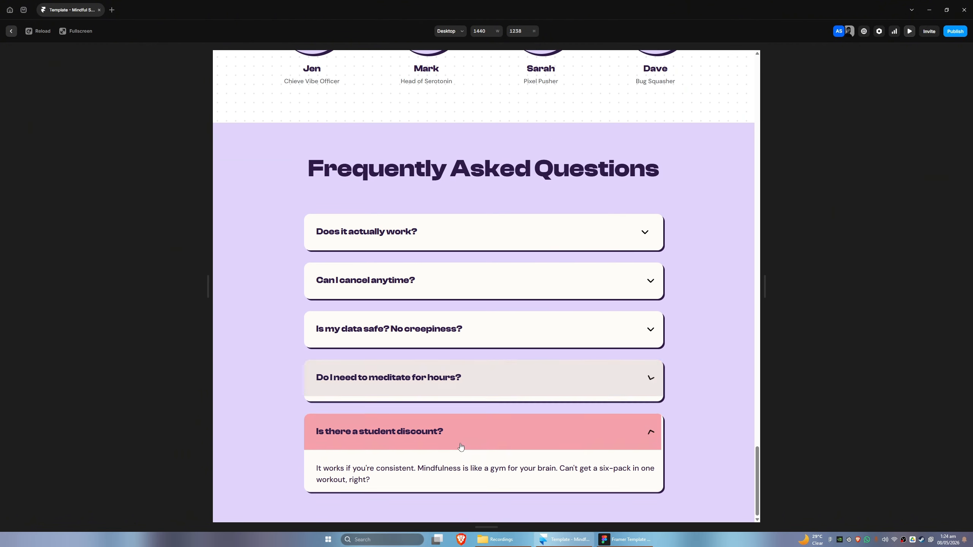
pyautogui.click(445, 231)
pyautogui.click(451, 321)
pyautogui.click(456, 374)
pyautogui.click(452, 421)
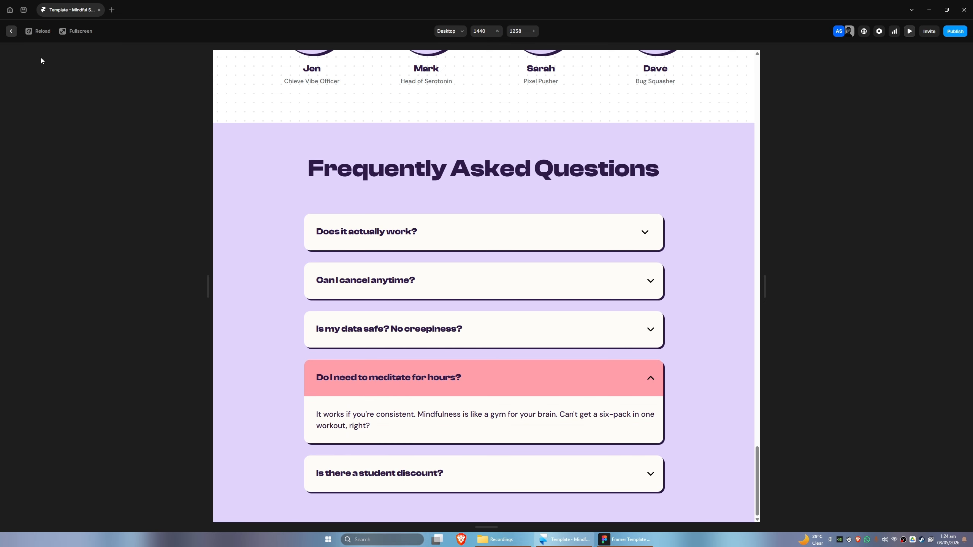
pyautogui.click(11, 32)
# In Figma, copy the footer frame Desktop - 42 with the Figma to HTML with Framer plugin
pyautogui.scroll(-10, 674, 313)
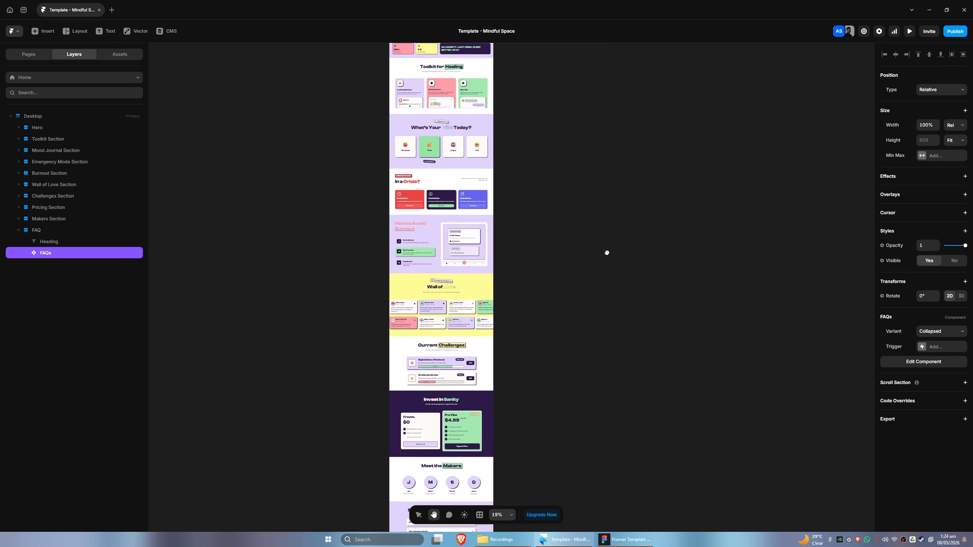
pyautogui.scroll(3, 554, 322)
pyautogui.scroll(3, 554, 322)
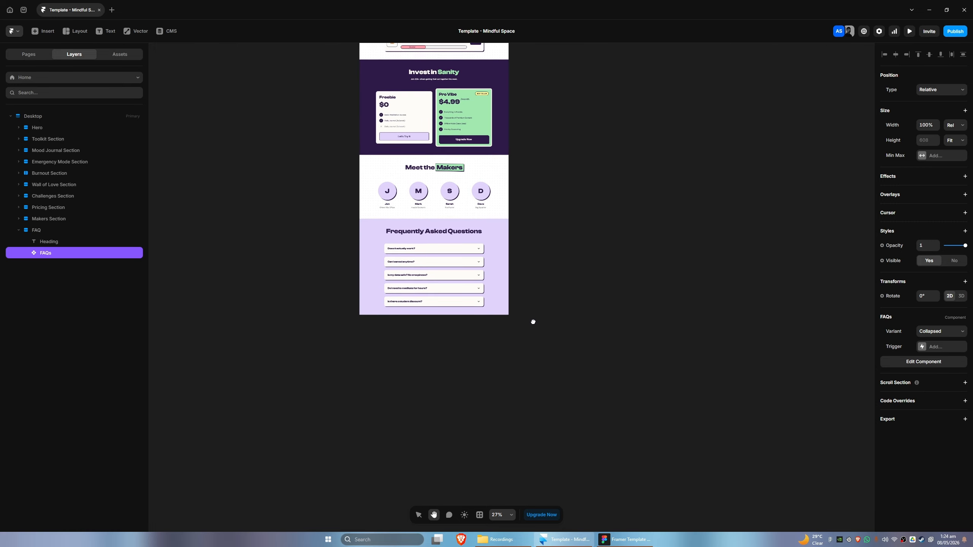
pyautogui.scroll(2, 555, 327)
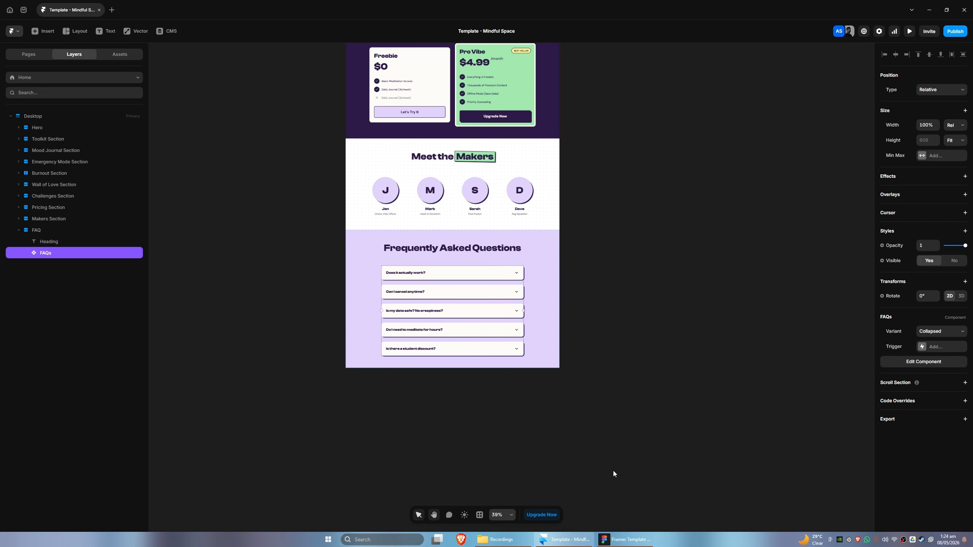
pyautogui.hotkey('alt', 'Tab')
pyautogui.scroll(-8, 495, 456)
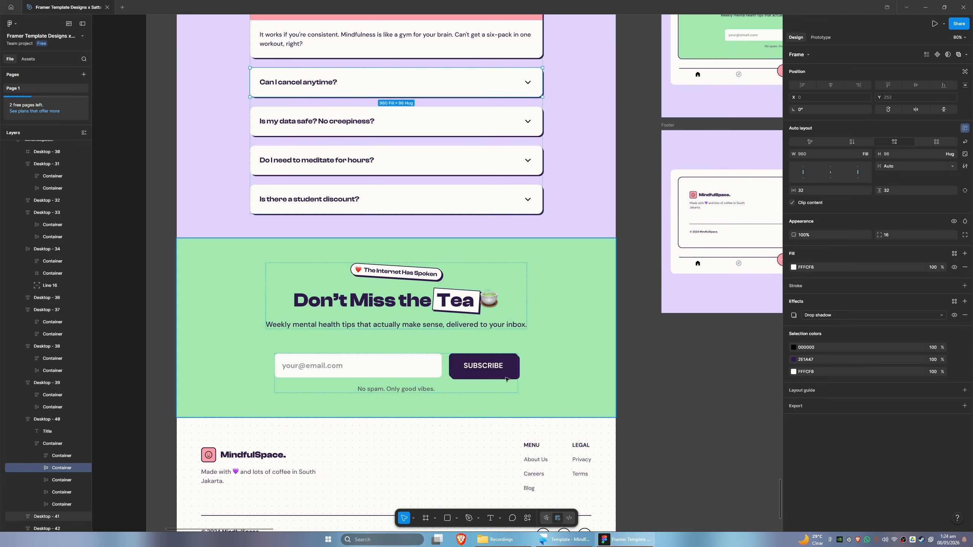
pyautogui.moveTo(519, 330); pyautogui.dragTo(524, 331)
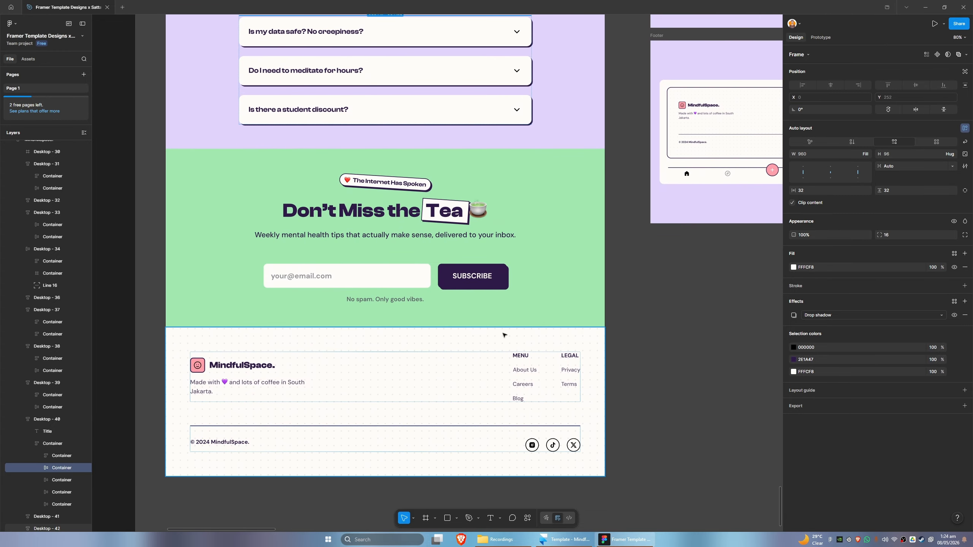
pyautogui.click(256, 340)
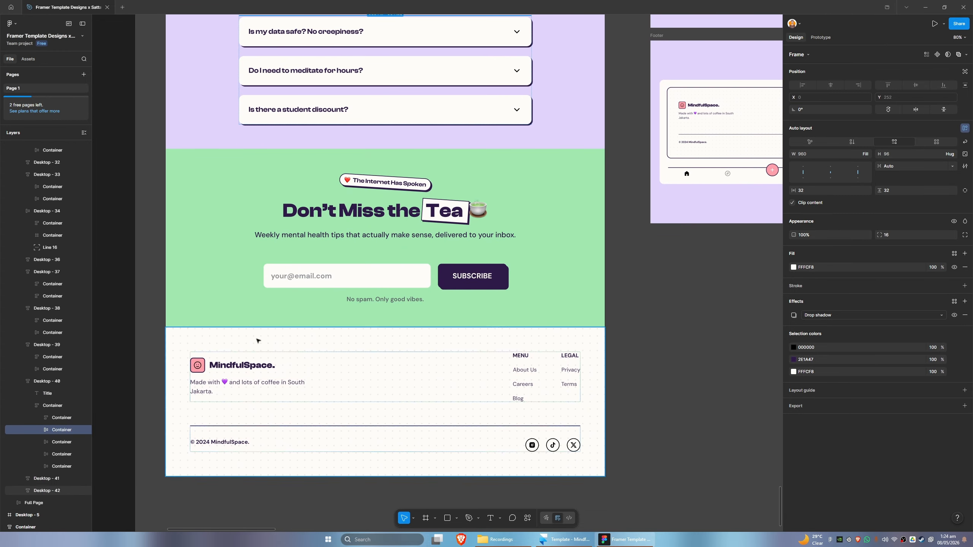
pyautogui.scroll(-2, 69, 432)
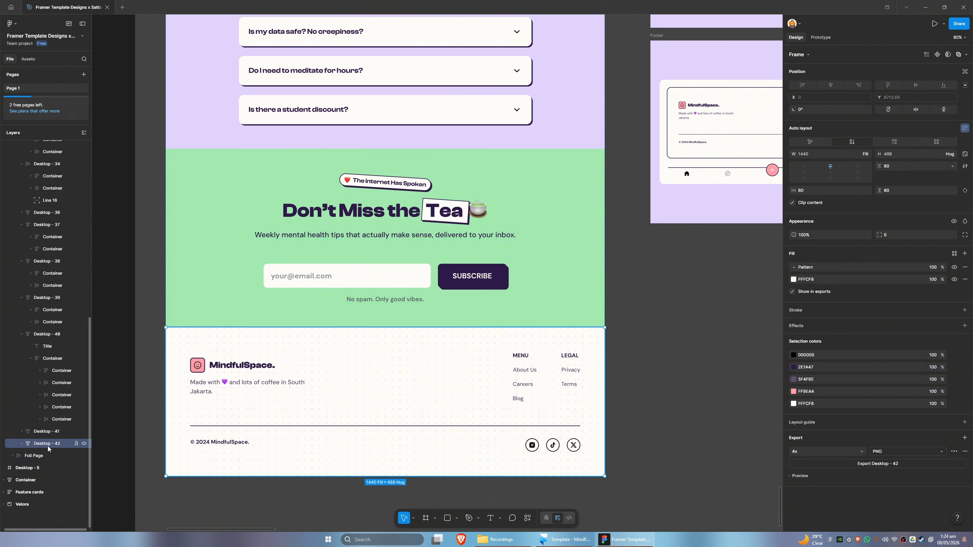
pyautogui.click(528, 519)
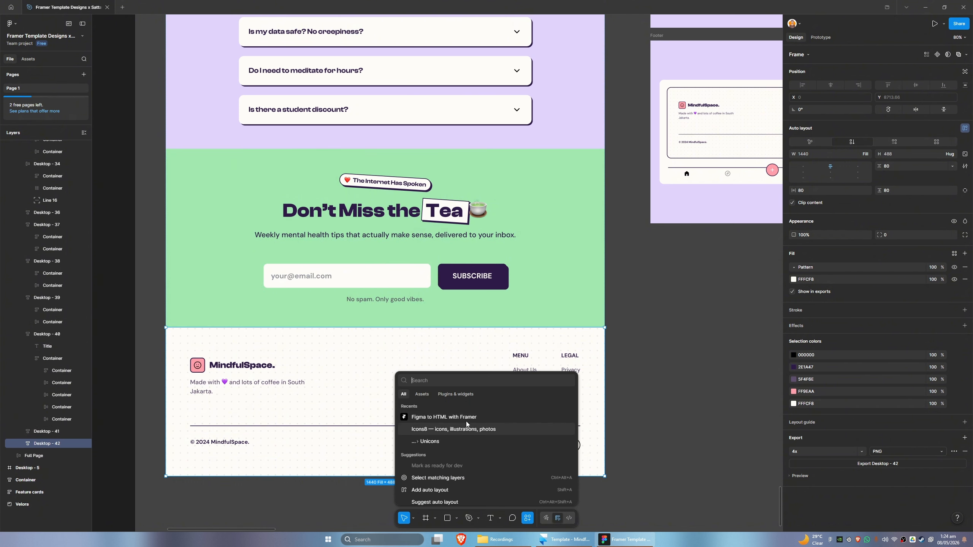
pyautogui.click(447, 415)
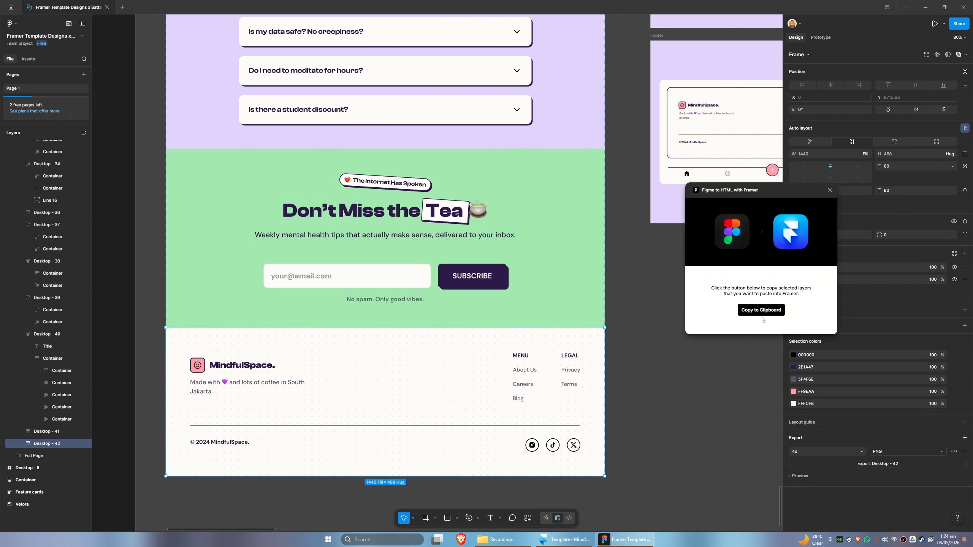
pyautogui.click(761, 312)
# Paste the footer below the FAQ section on the Home page and delete it again
pyautogui.click(565, 539)
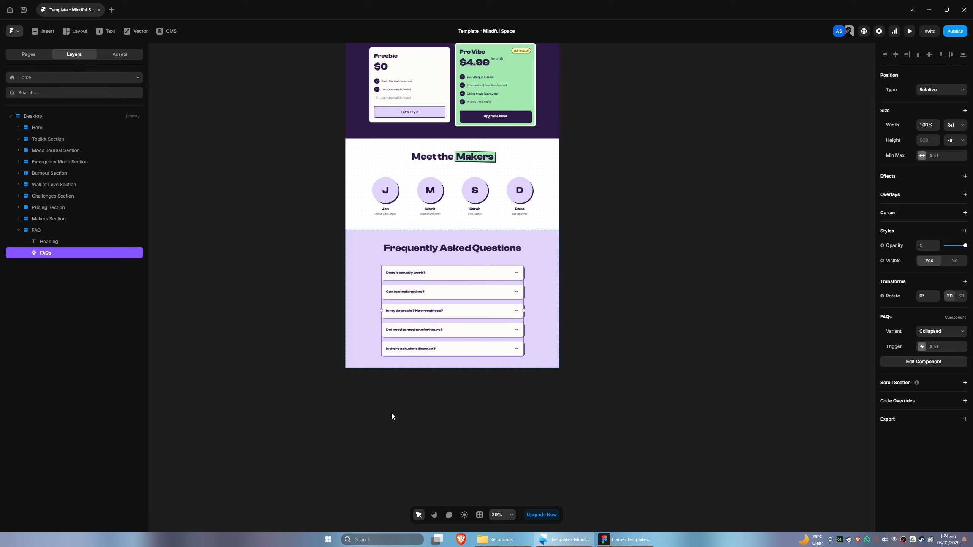
pyautogui.click(19, 231)
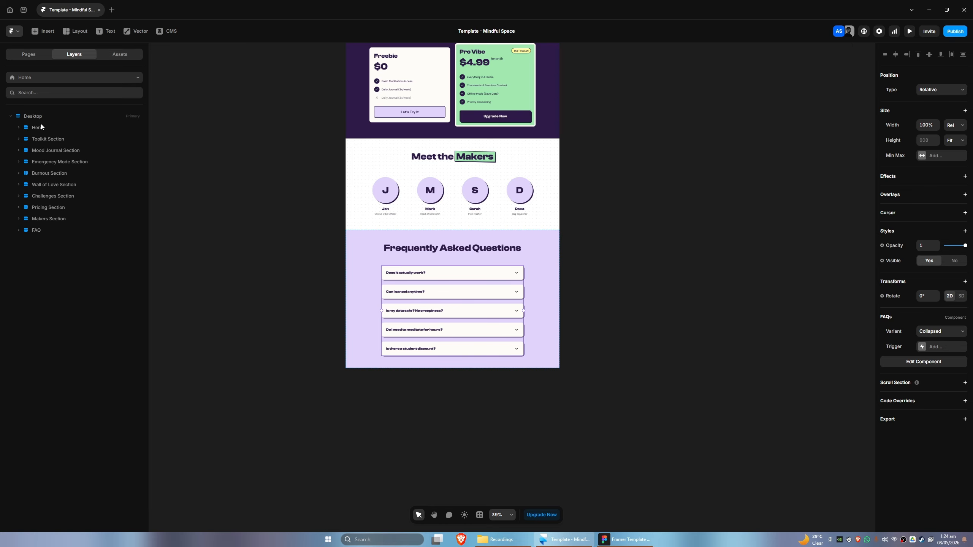
pyautogui.hotkey('ctrl', 'v')
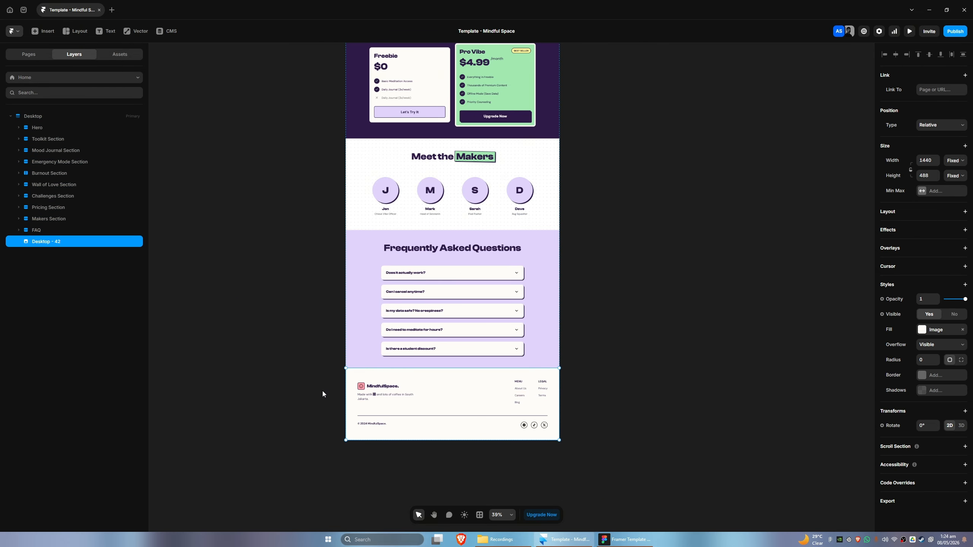
pyautogui.press('Delete')
# In Figma, copy the newsletter frame Desktop - 41 with the Figma to HTML with Framer plugin
pyautogui.click(609, 535)
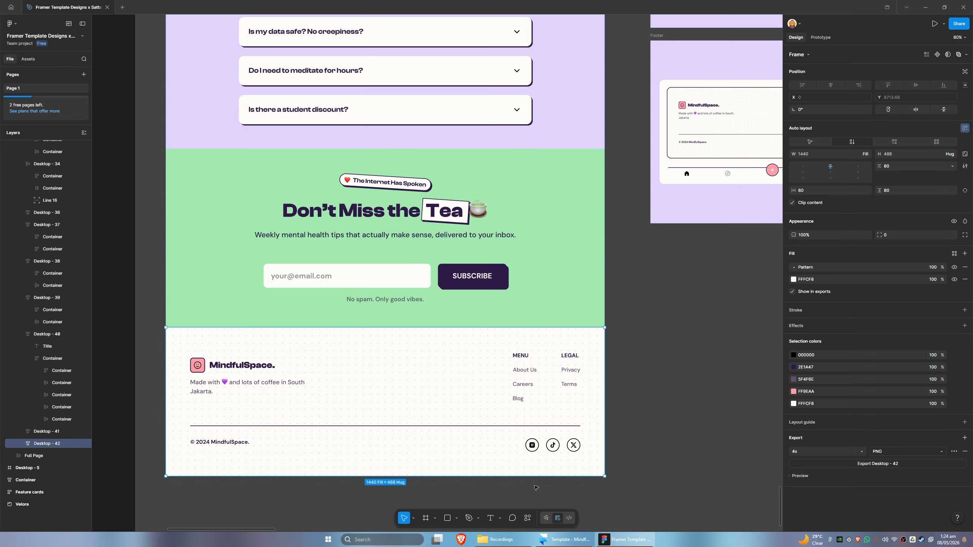
pyautogui.click(50, 436)
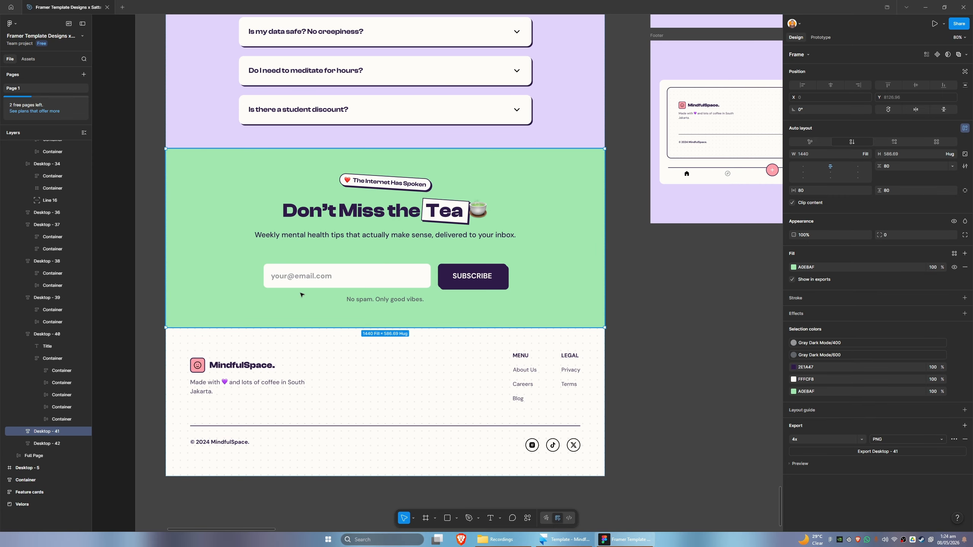
pyautogui.moveTo(554, 546)
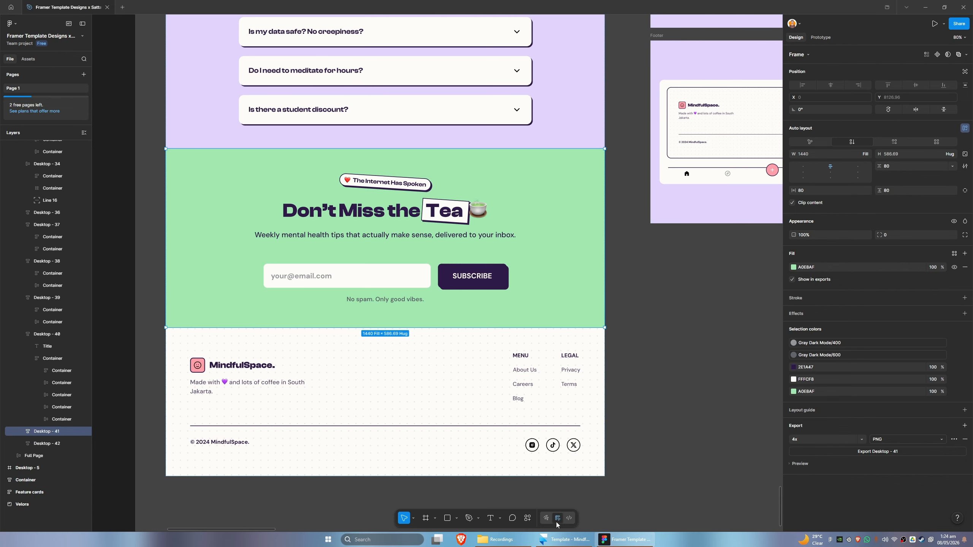
pyautogui.click(525, 518)
pyautogui.click(440, 419)
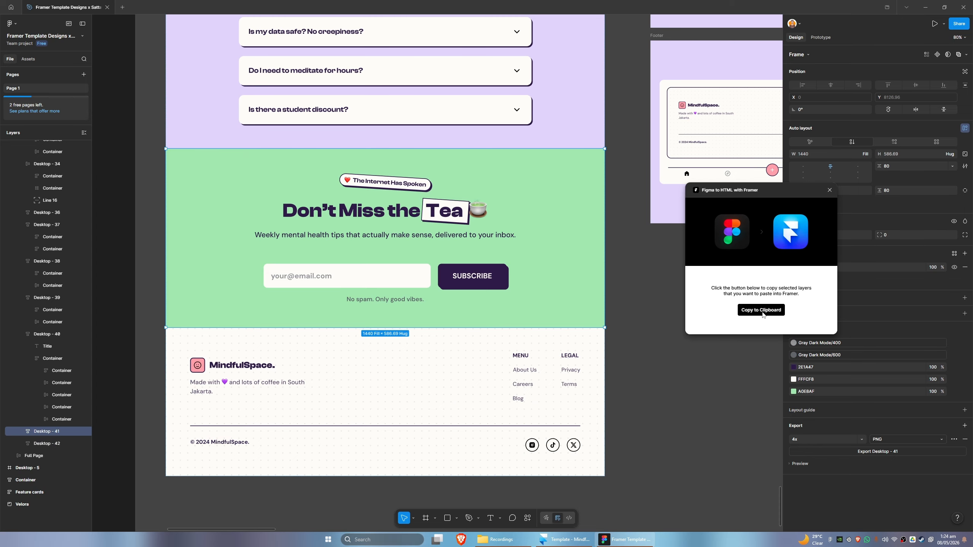
pyautogui.click(761, 308)
# Paste the newsletter section at the bottom of the Home page's Desktop frame
pyautogui.click(565, 539)
pyautogui.click(41, 119)
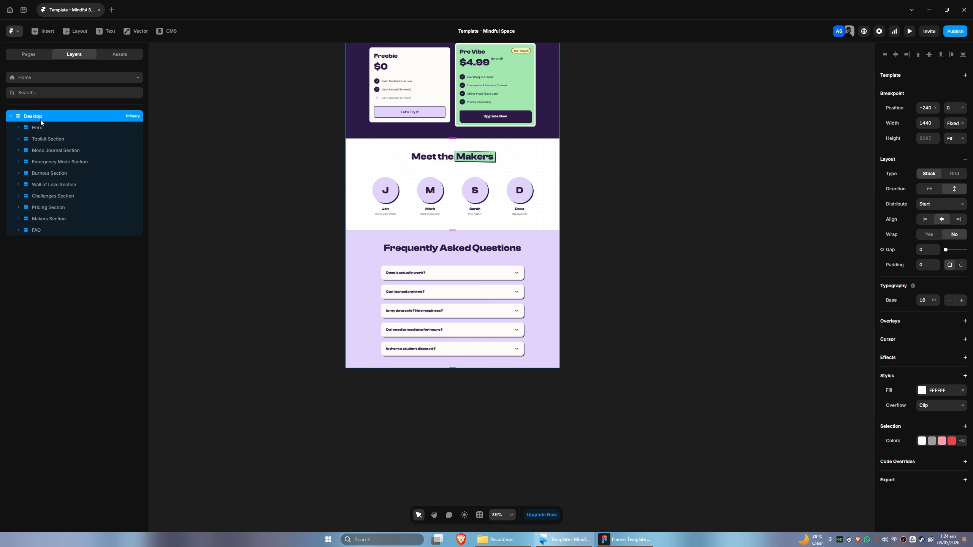
pyautogui.hotkey('ctrl', 'v')
pyautogui.moveTo(300, 394); pyautogui.dragTo(258, 326)
pyautogui.scroll(3, 288, 357)
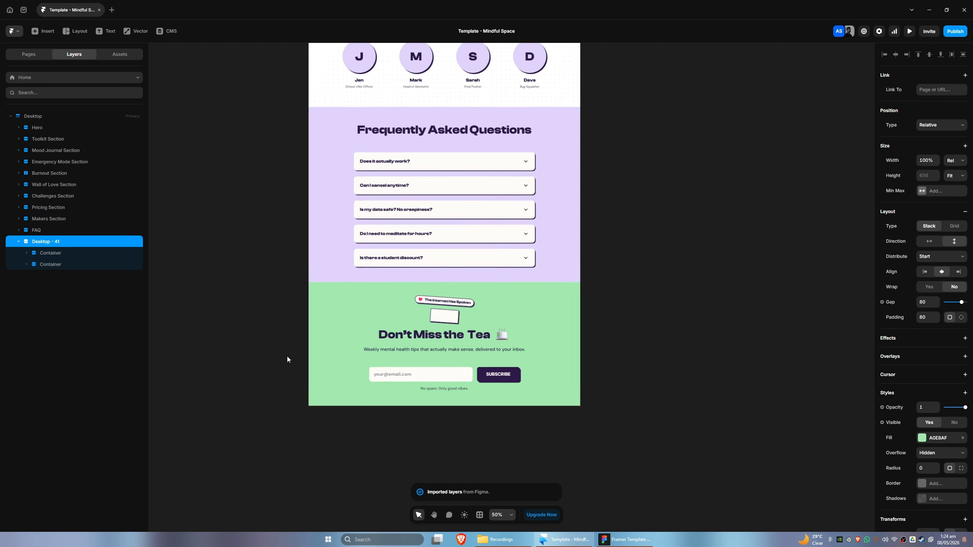
pyautogui.moveTo(288, 360); pyautogui.dragTo(200, 340)
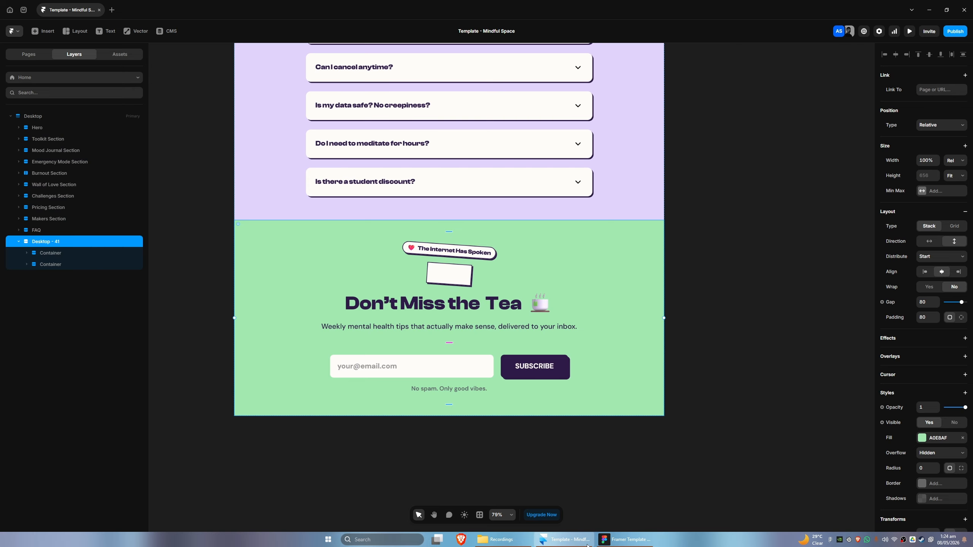
# Compare the pasted newsletter section against the Figma design by switching between both apps
pyautogui.click(614, 540)
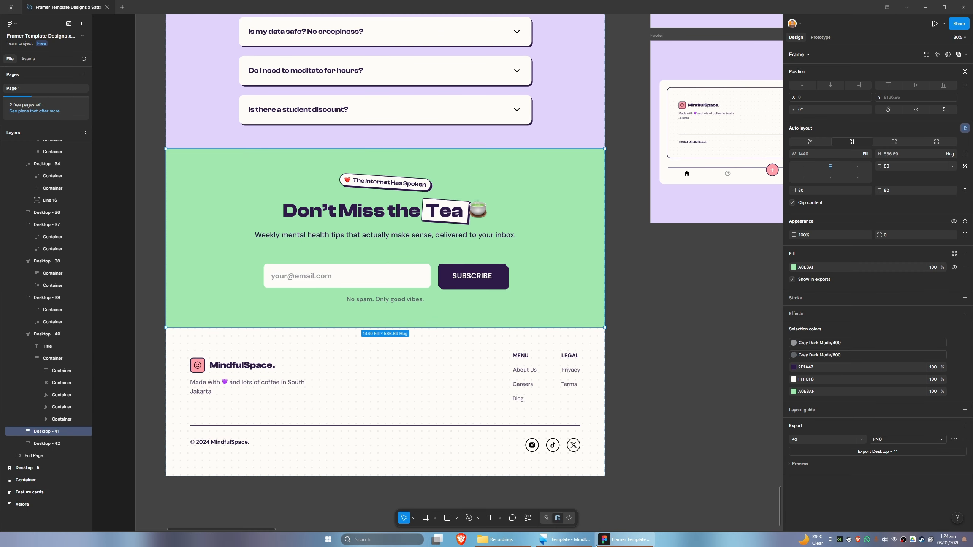
pyautogui.click(563, 539)
pyautogui.click(621, 540)
pyautogui.click(563, 539)
pyautogui.click(621, 541)
pyautogui.click(563, 539)
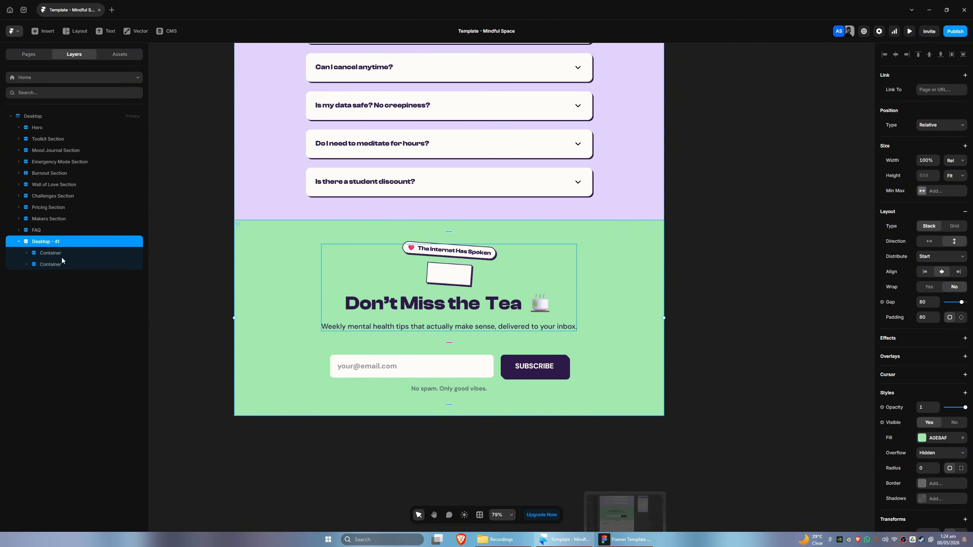
# Set the position of the heading's highlight box container to Absolute
pyautogui.click(48, 253)
pyautogui.click(57, 276)
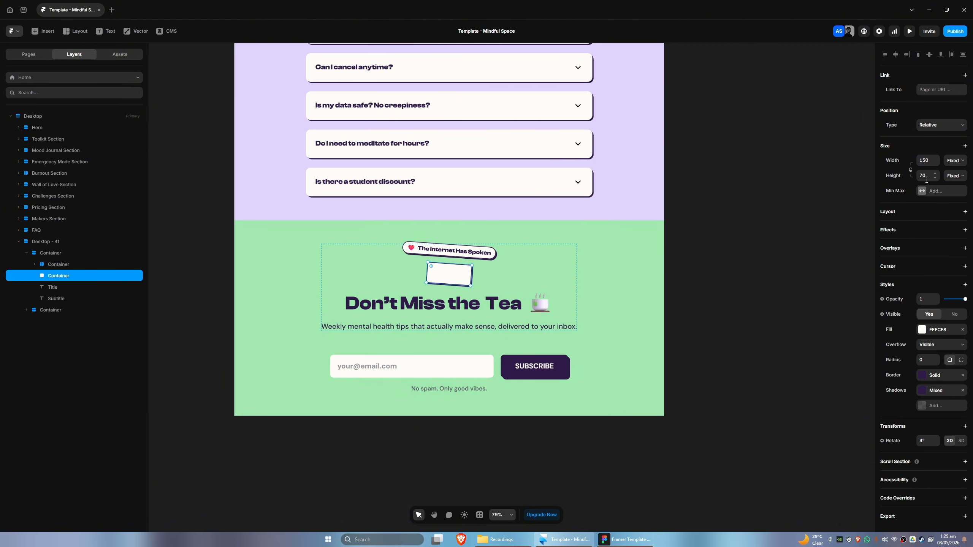
pyautogui.click(936, 126)
pyautogui.click(934, 145)
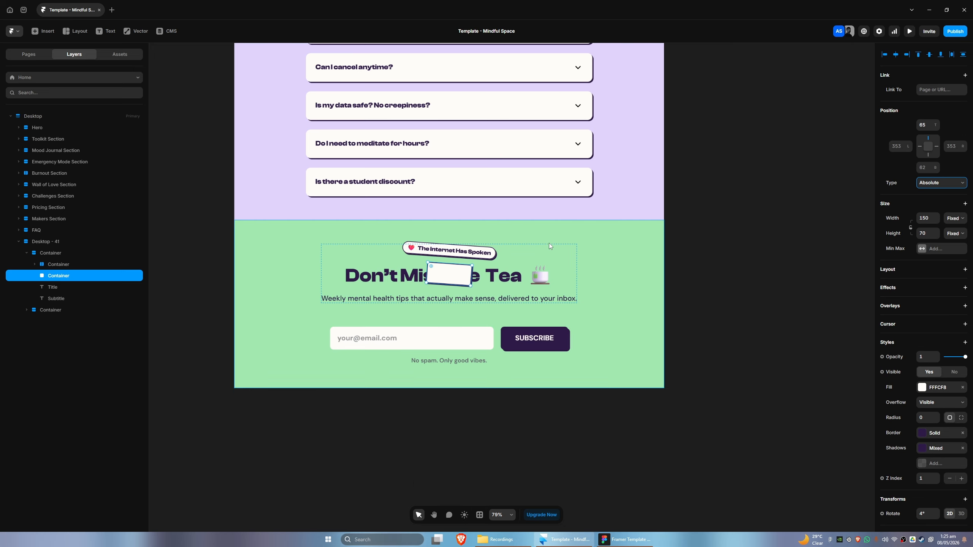
pyautogui.hotkey('ctrl', 'z')
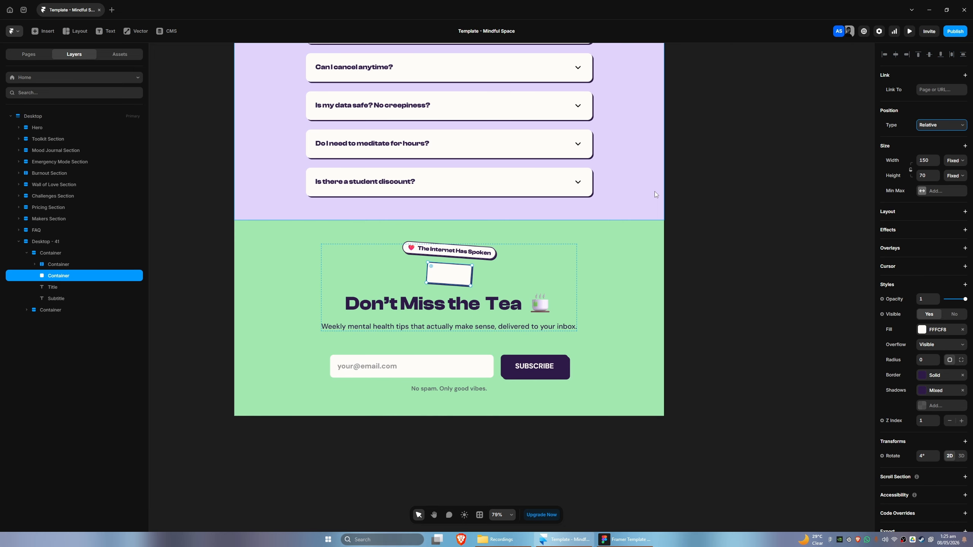
pyautogui.click(937, 125)
pyautogui.click(930, 138)
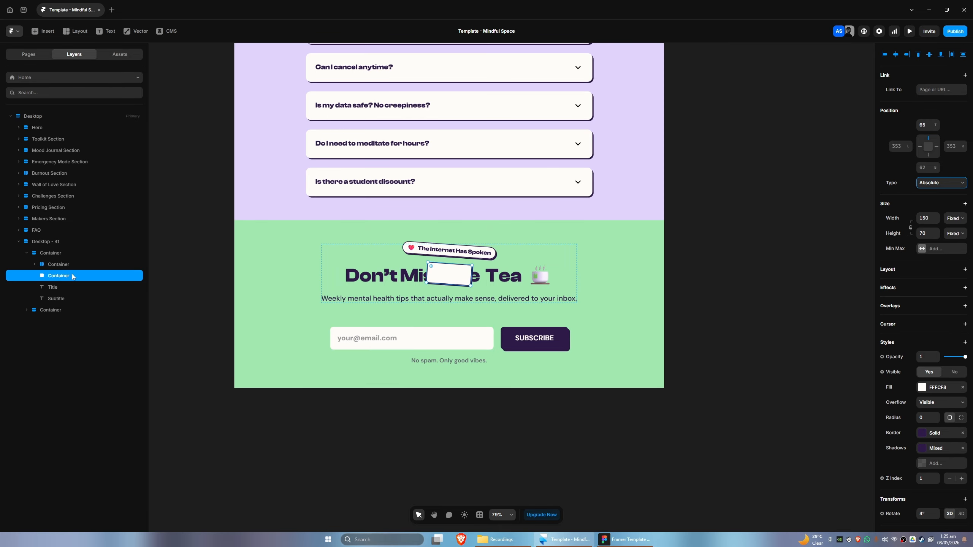
# Nudge the highlight box behind the word Tea in the heading and set its Z index to 0
pyautogui.hotkey('shift', 'Right')
pyautogui.hotkey('shift', 'Right')
pyautogui.hotkey('shift', 'Right')
pyautogui.hotkey('shift', 'Right')
pyautogui.hotkey('shift', 'Right')
pyautogui.hotkey('shift', 'Right')
pyautogui.hotkey('shift', 'Right')
pyautogui.hotkey('shift', 'Right')
pyautogui.hotkey('shift', 'Right')
pyautogui.hotkey('shift', 'Right')
pyautogui.hotkey('shift', 'Right')
pyautogui.hotkey('shift', 'Right')
pyautogui.hotkey('shift', 'Right')
pyautogui.hotkey('shift', 'Right')
pyautogui.hotkey('shift', 'Right')
pyautogui.hotkey('shift', 'Right')
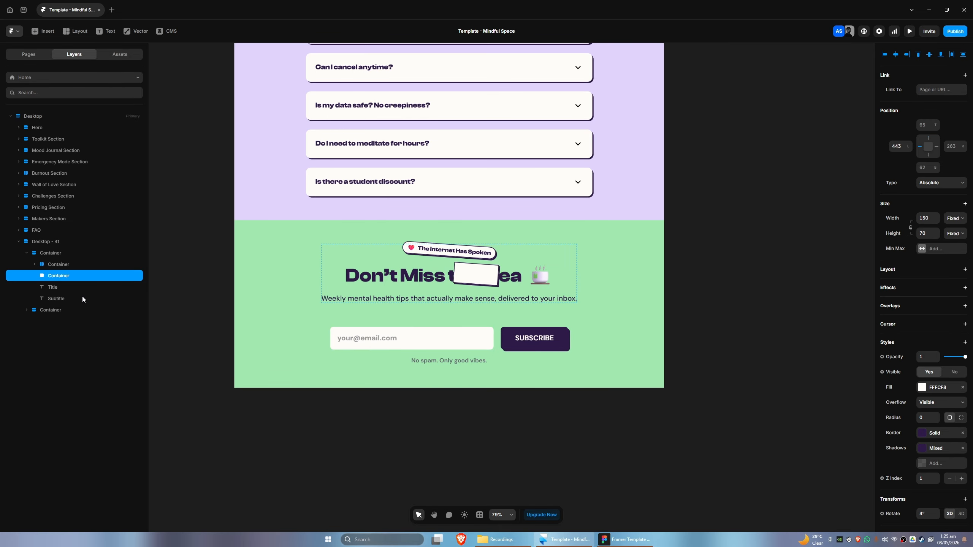
pyautogui.hotkey('shift', 'Right')
pyautogui.hotkey('shift', 'Right')
pyautogui.press('Down')
pyautogui.press('Down')
pyautogui.press('Down')
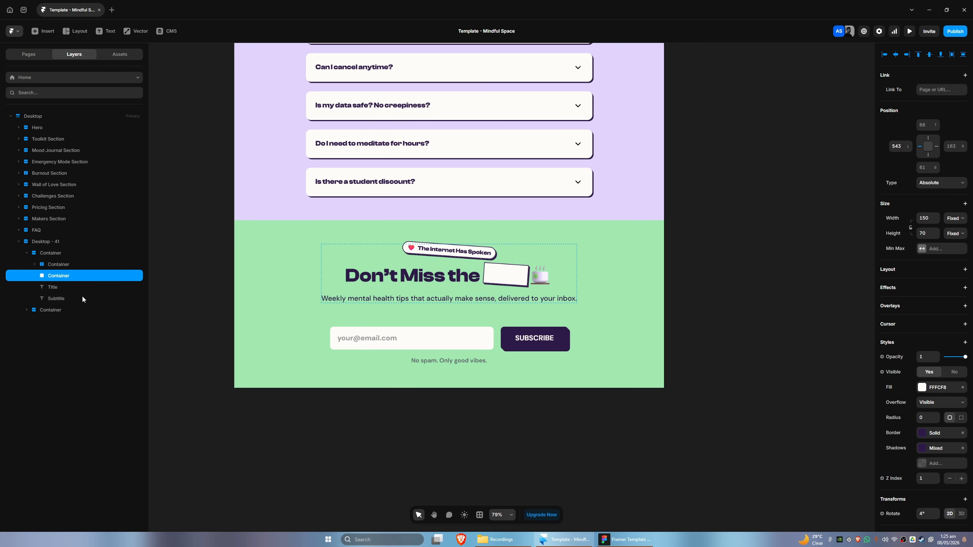
pyautogui.click(603, 539)
pyautogui.click(602, 541)
pyautogui.click(950, 478)
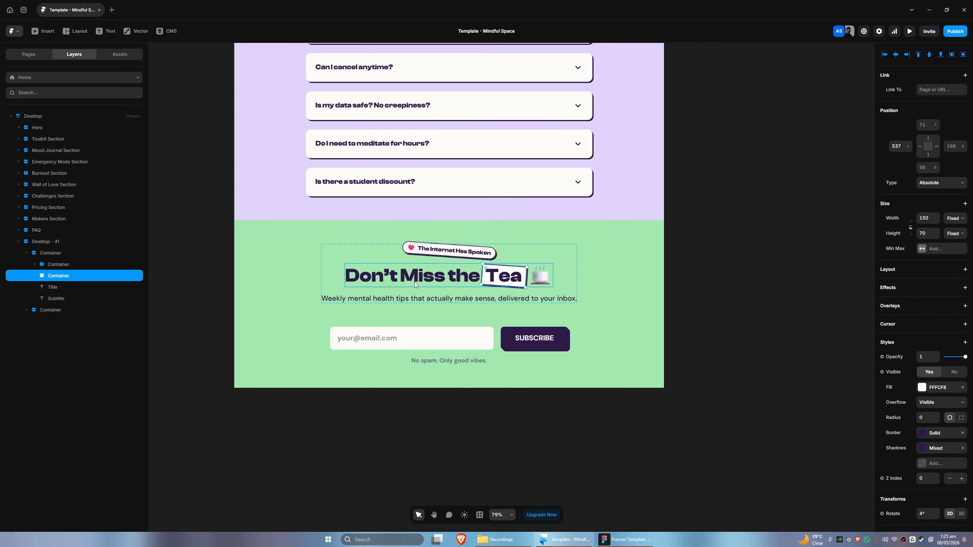
# Rename the pasted Desktop - 41 layer to Newsletter Section
pyautogui.press('space')
pyautogui.moveTo(433, 419); pyautogui.dragTo(401, 408)
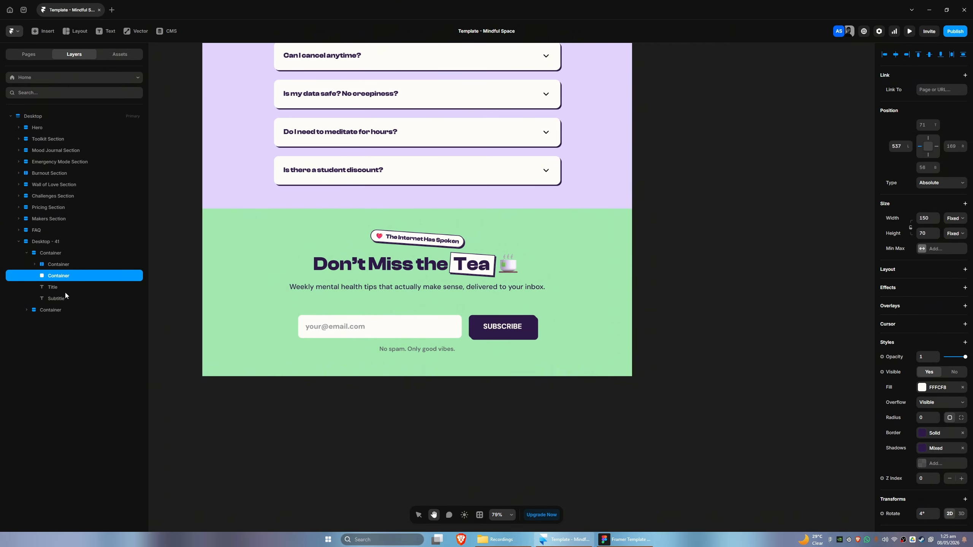
pyautogui.doubleClick(46, 242)
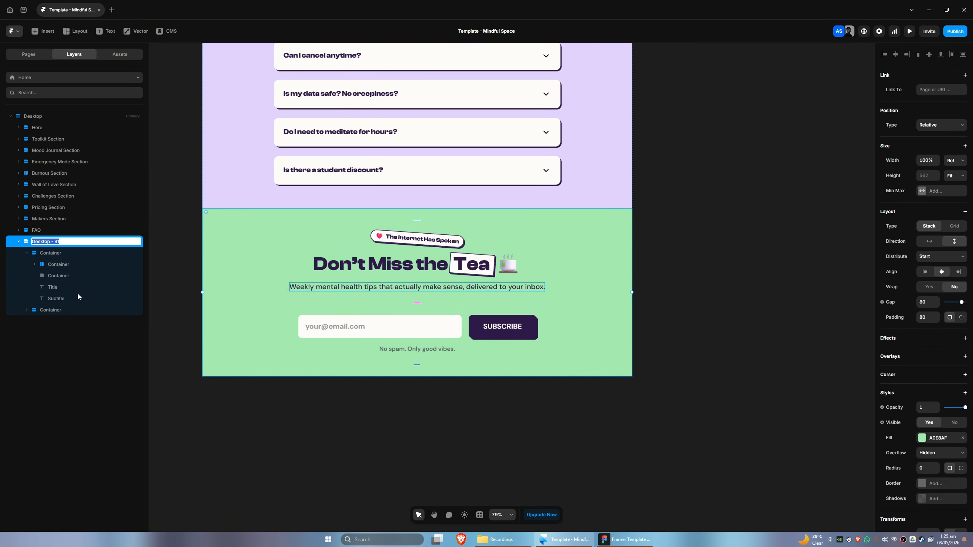
pyautogui.write('Newsletter Section')
pyautogui.press('Return')
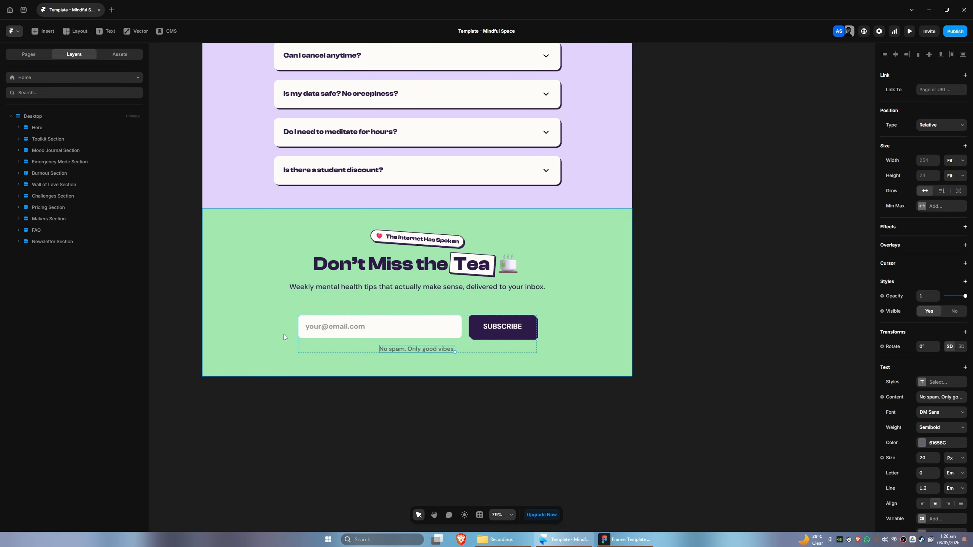
pyautogui.press('space')
pyautogui.moveTo(361, 381); pyautogui.dragTo(382, 390)
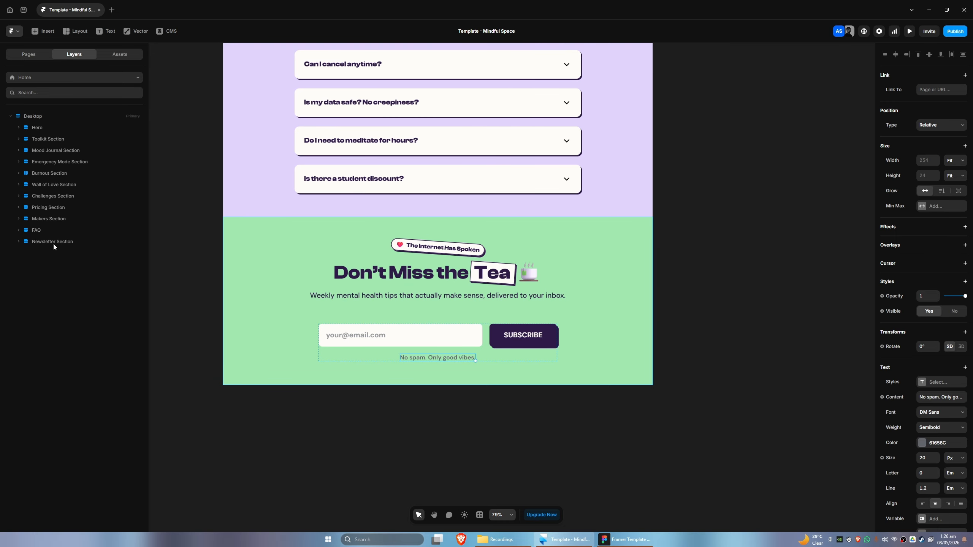
pyautogui.press('space')
pyautogui.moveTo(383, 451); pyautogui.dragTo(365, 439)
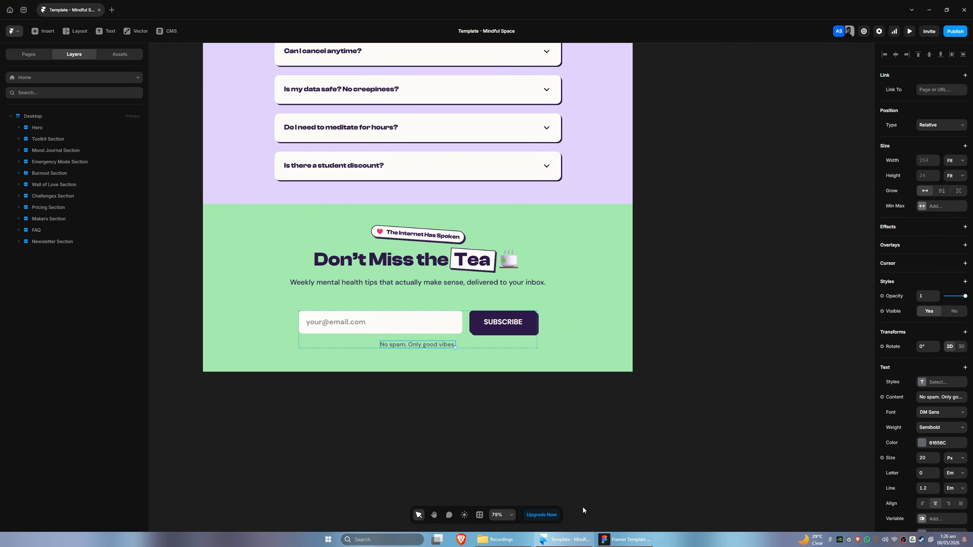
# In Figma, copy the footer's top content container with the Figma to HTML with Framer plugin
pyautogui.click(624, 540)
pyautogui.scroll(-1, 288, 353)
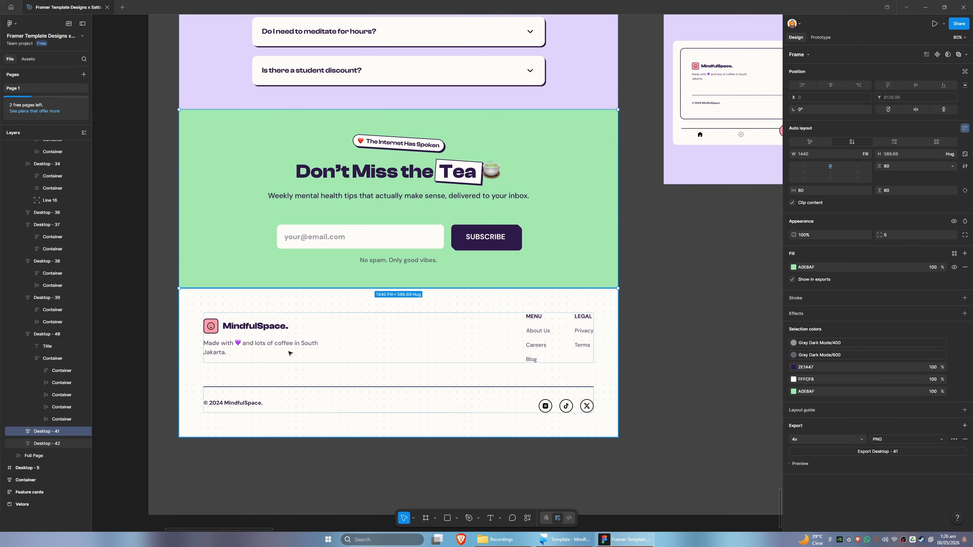
pyautogui.click(218, 308)
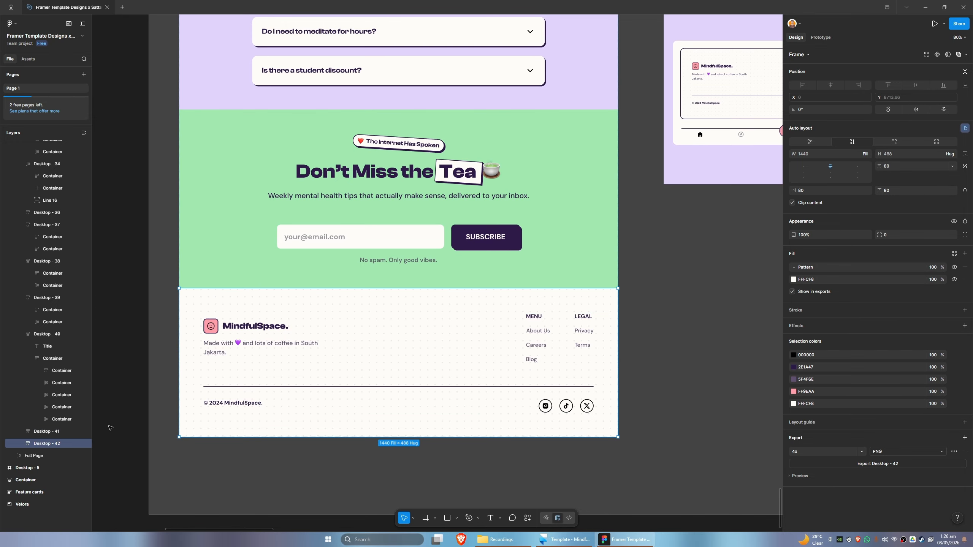
pyautogui.click(21, 445)
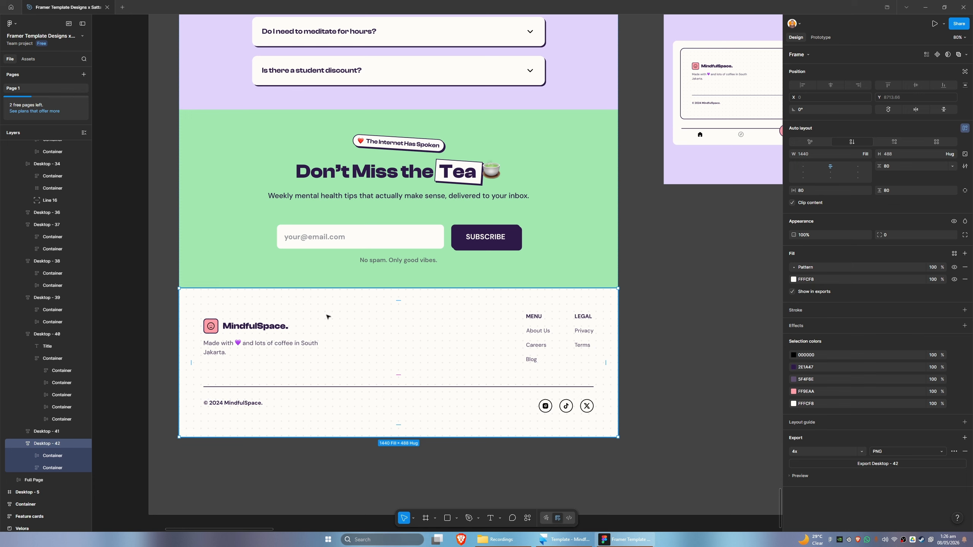
pyautogui.click(292, 337)
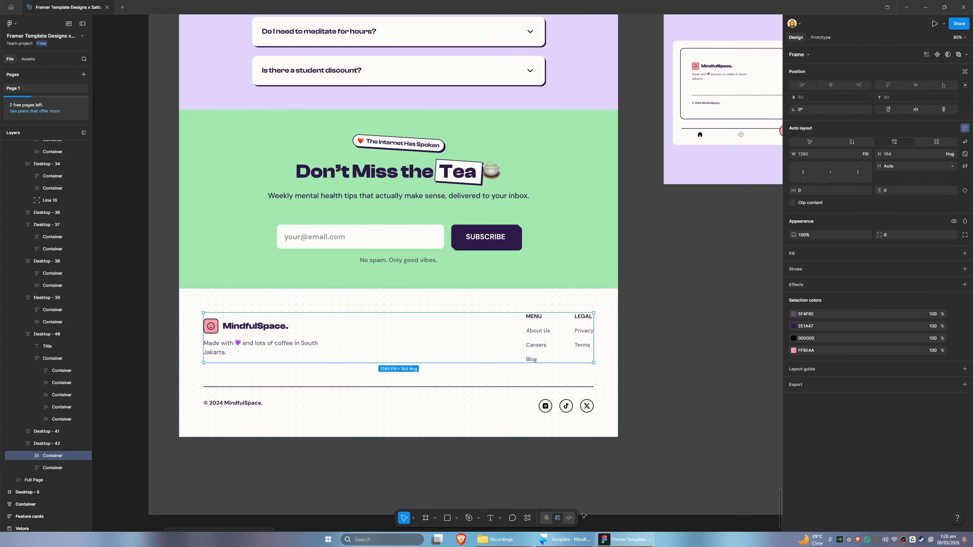
pyautogui.click(528, 518)
pyautogui.click(464, 421)
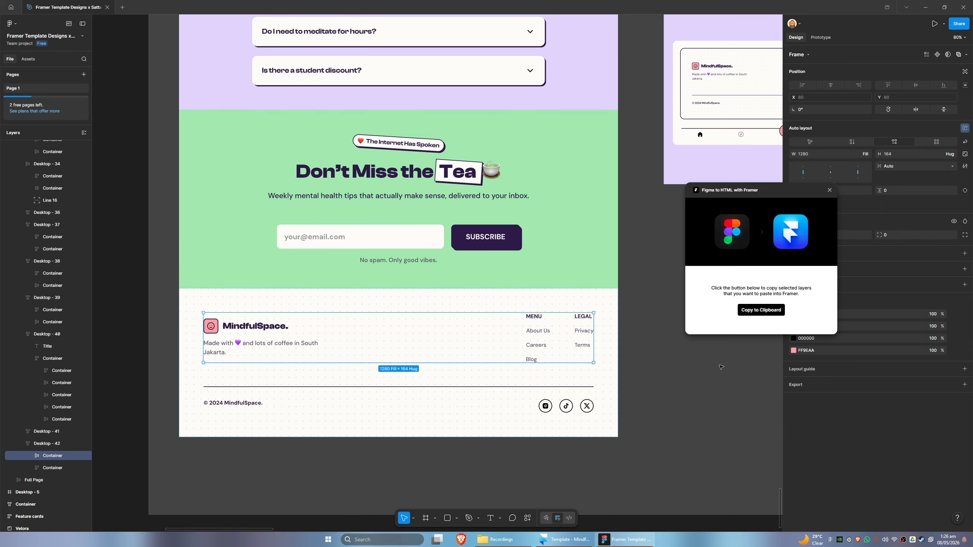
pyautogui.click(755, 315)
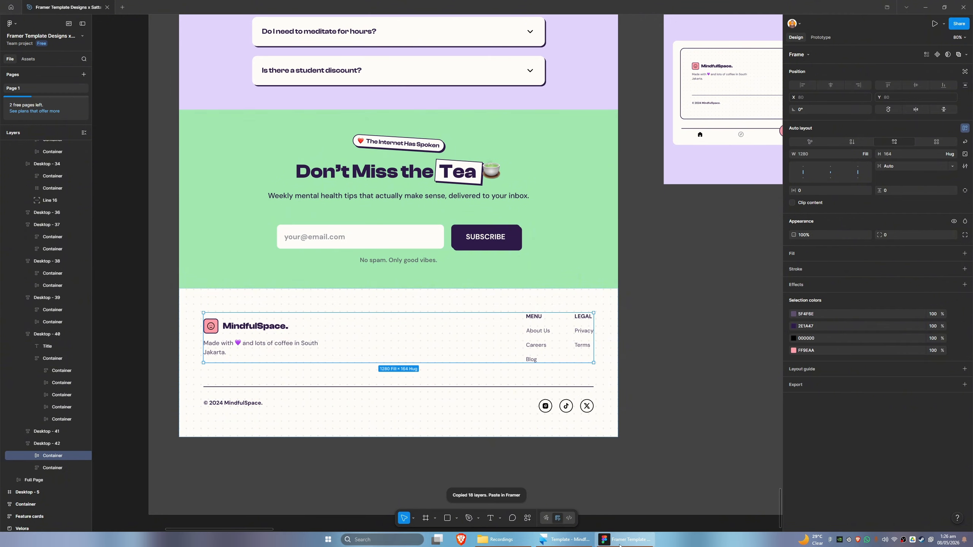
pyautogui.click(571, 541)
pyautogui.click(35, 116)
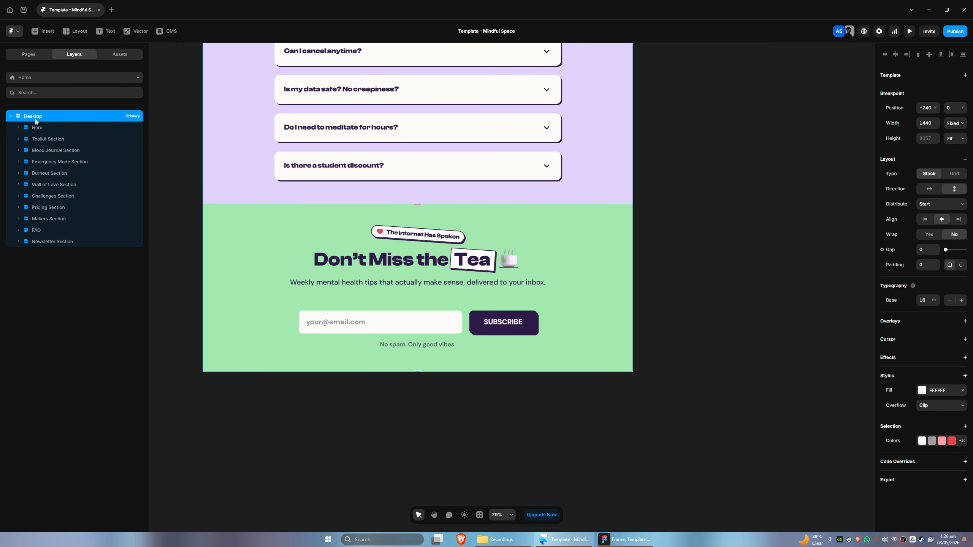
pyautogui.hotkey('ctrl', 'v')
pyautogui.hotkey('ctrl', 'z')
# Draw a full-width frame about 284 px tall below the newsletter section and paste the footer's top container into it
pyautogui.press('f')
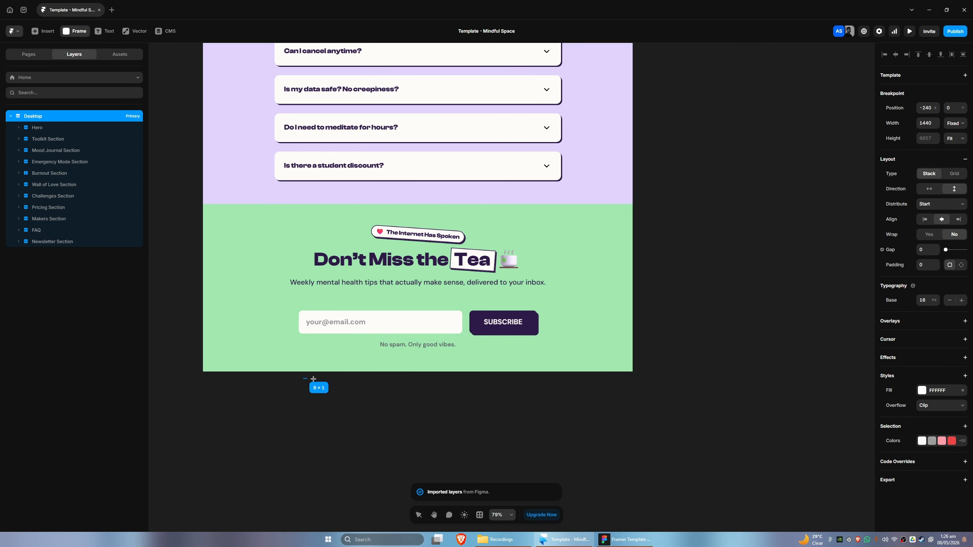
pyautogui.moveTo(304, 378); pyautogui.dragTo(512, 462)
pyautogui.moveTo(43, 254); pyautogui.dragTo(45, 247)
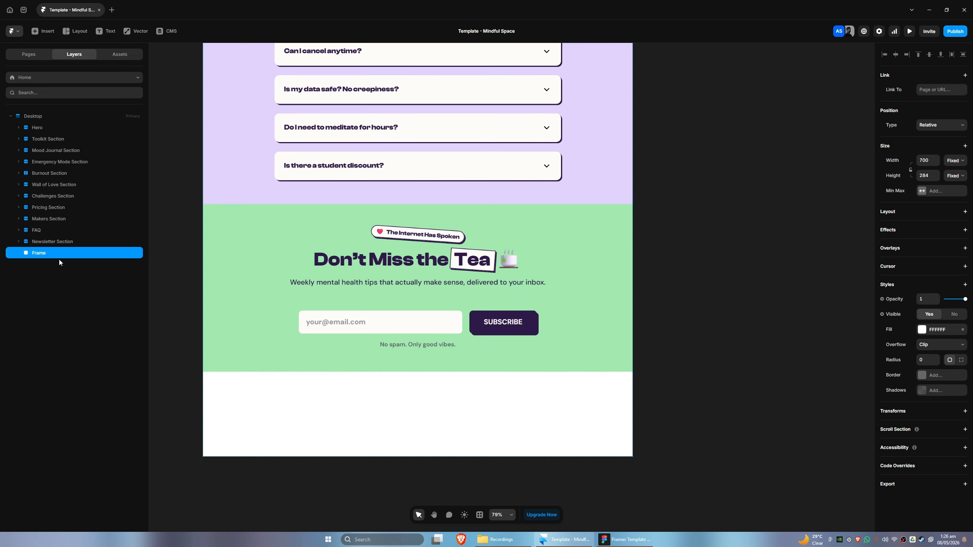
pyautogui.click(950, 128)
pyautogui.click(947, 155)
pyautogui.click(954, 160)
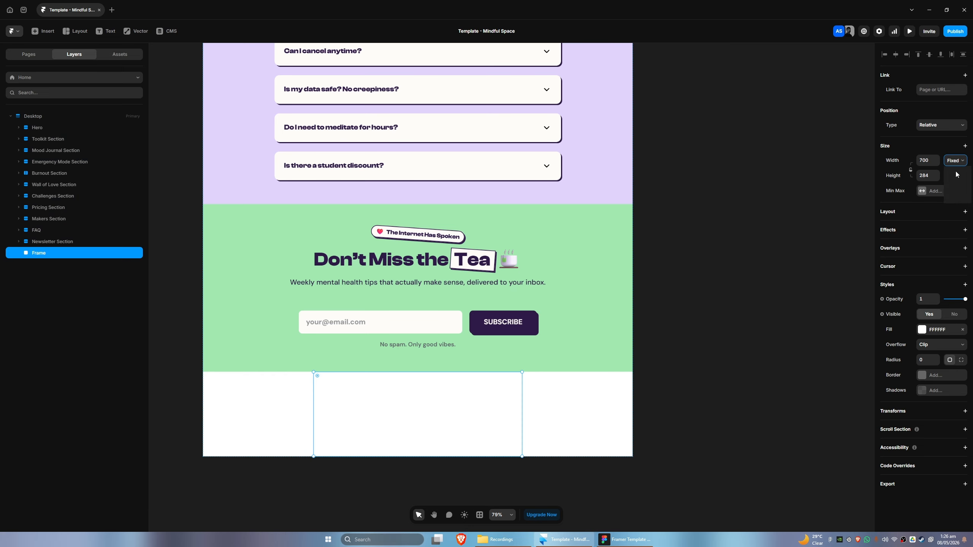
pyautogui.click(955, 186)
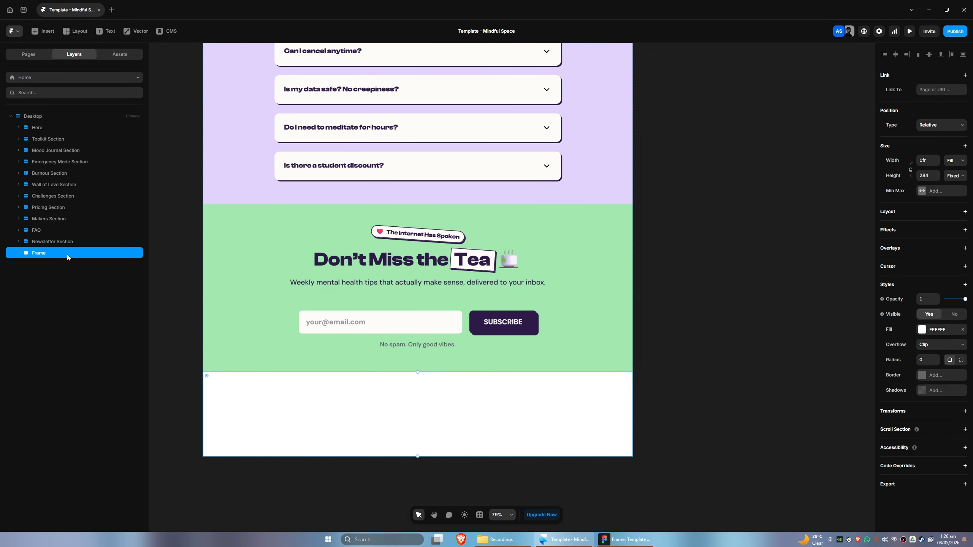
pyautogui.hotkey('ctrl', 'v')
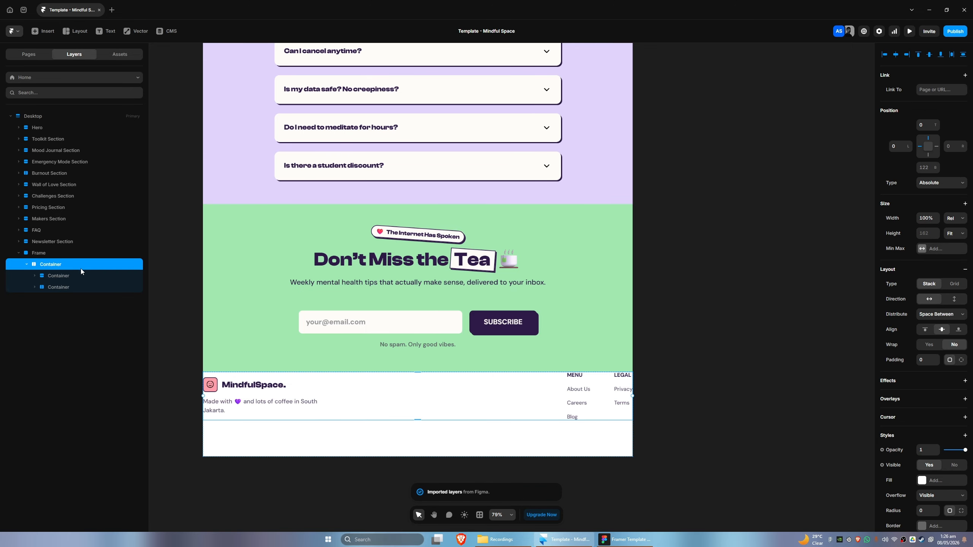
pyautogui.click(27, 264)
# In Figma, copy the footer's bottom copyright-and-social container with the Figma to HTML with Framer plugin and paste it into the footer frame
pyautogui.hotkey('alt', 'Tab')
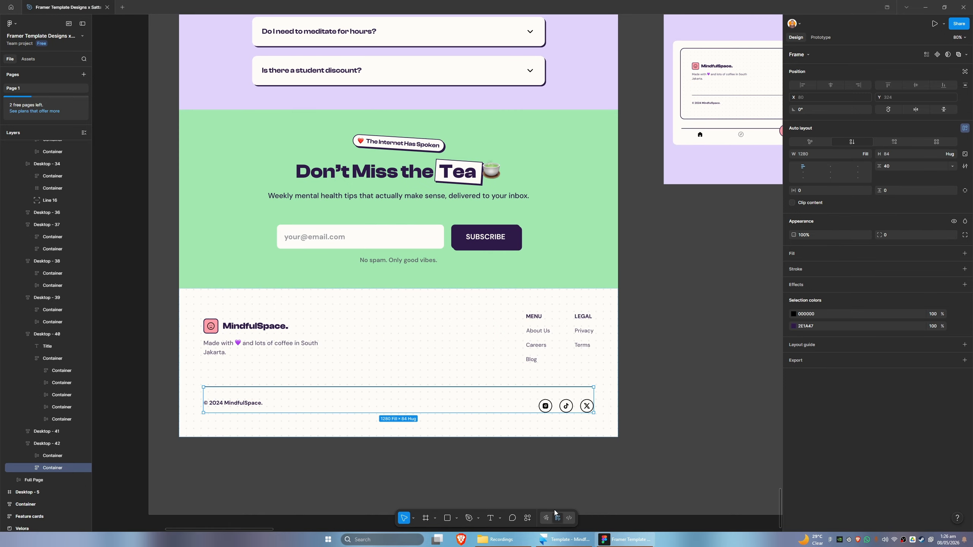
pyautogui.click(527, 521)
pyautogui.click(484, 418)
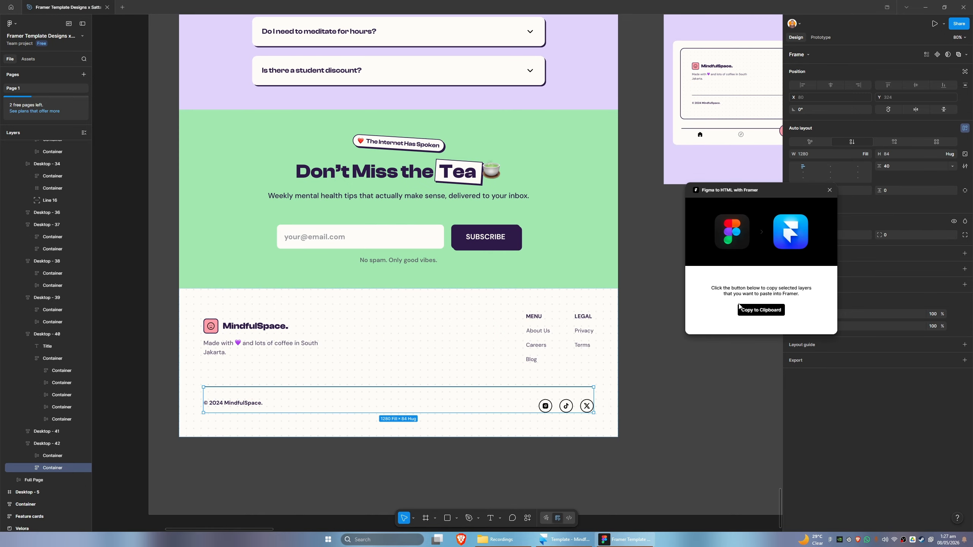
pyautogui.click(745, 309)
pyautogui.hotkey('alt', 'Tab')
pyautogui.hotkey('ctrl', 'v')
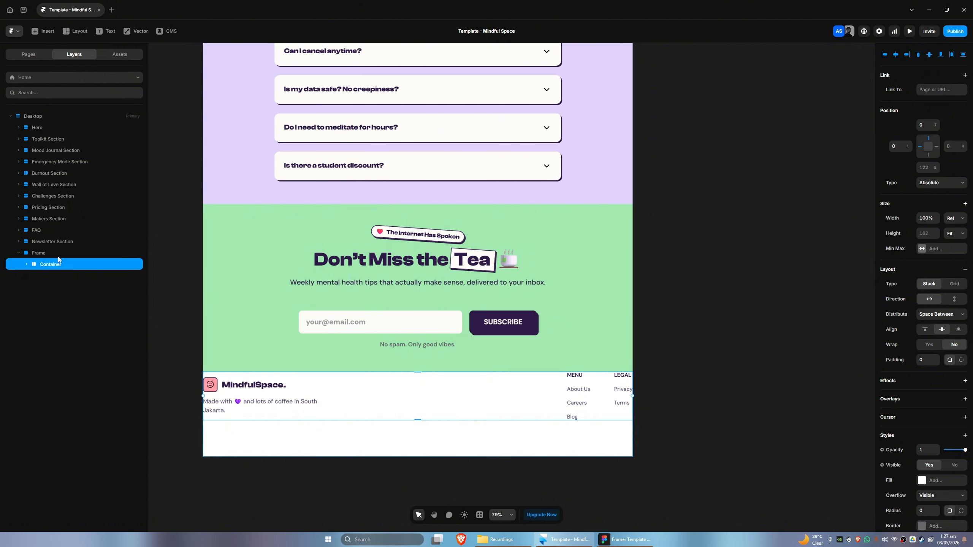
# Turn the footer frame into a vertical stack with fit-content height and reorder its two containers
pyautogui.click(37, 254)
pyautogui.click(892, 216)
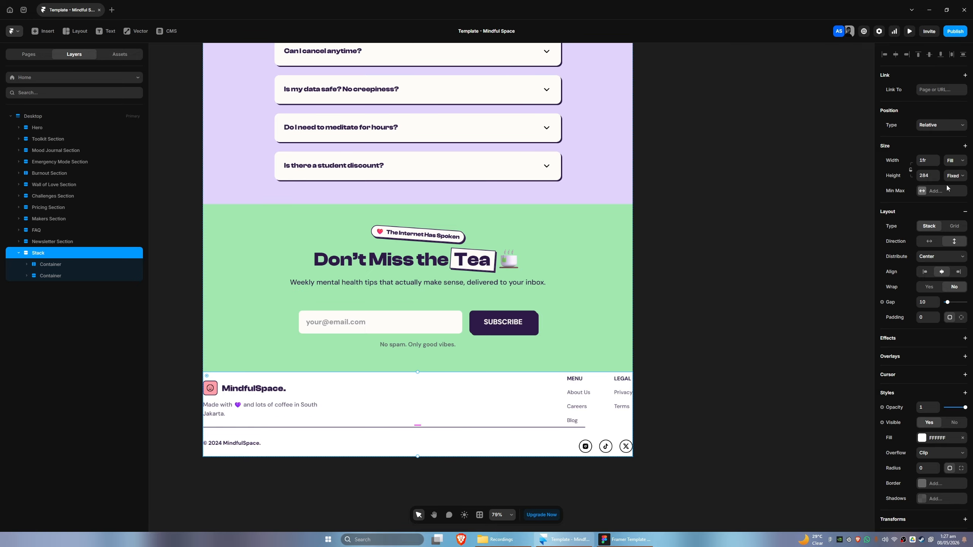
pyautogui.click(955, 176)
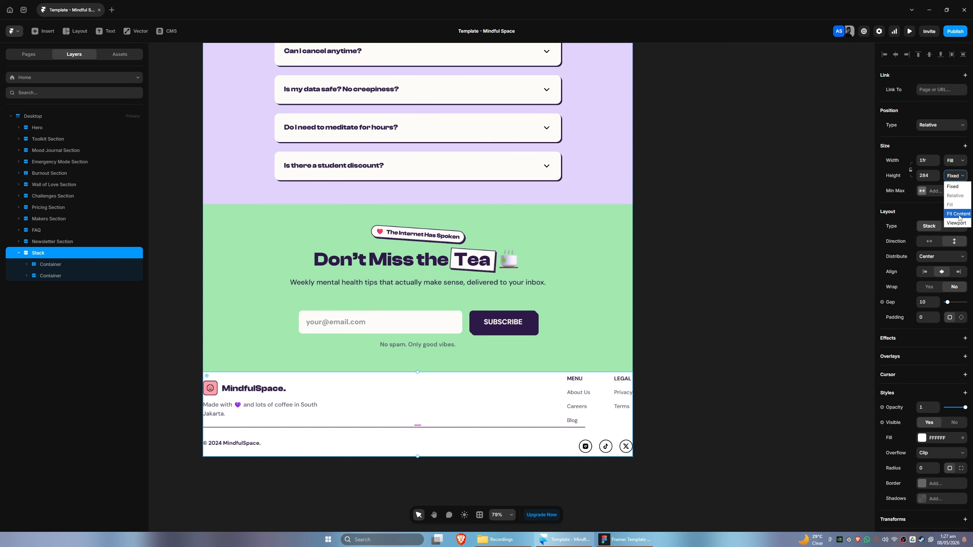
pyautogui.click(954, 186)
pyautogui.moveTo(44, 272)
pyautogui.mouseDown()
pyautogui.moveTo(46, 261)
pyautogui.moveTo(49, 282)
pyautogui.mouseUp()
pyautogui.click(41, 256)
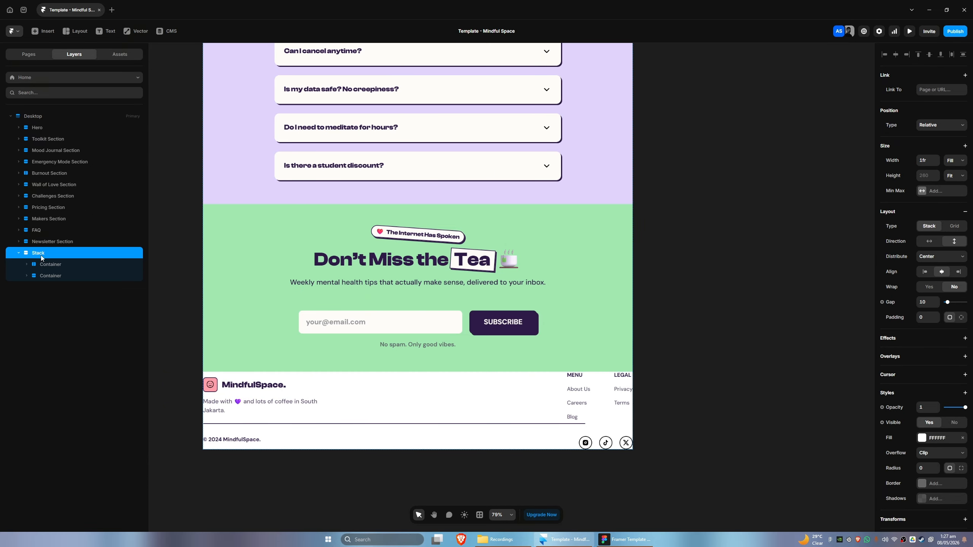
# Check the Figma footer's padding and set the footer stack's padding to 80
pyautogui.click(613, 539)
pyautogui.click(196, 379)
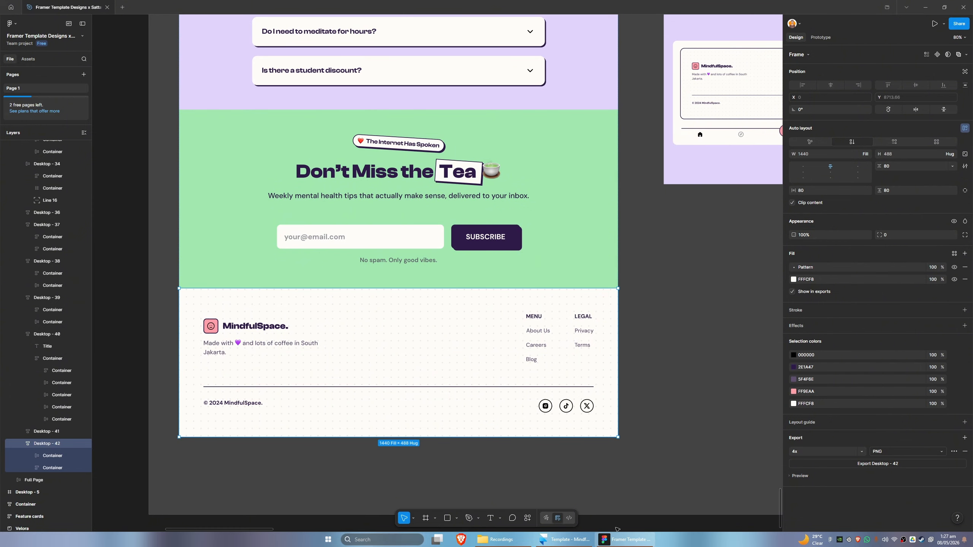
pyautogui.click(565, 539)
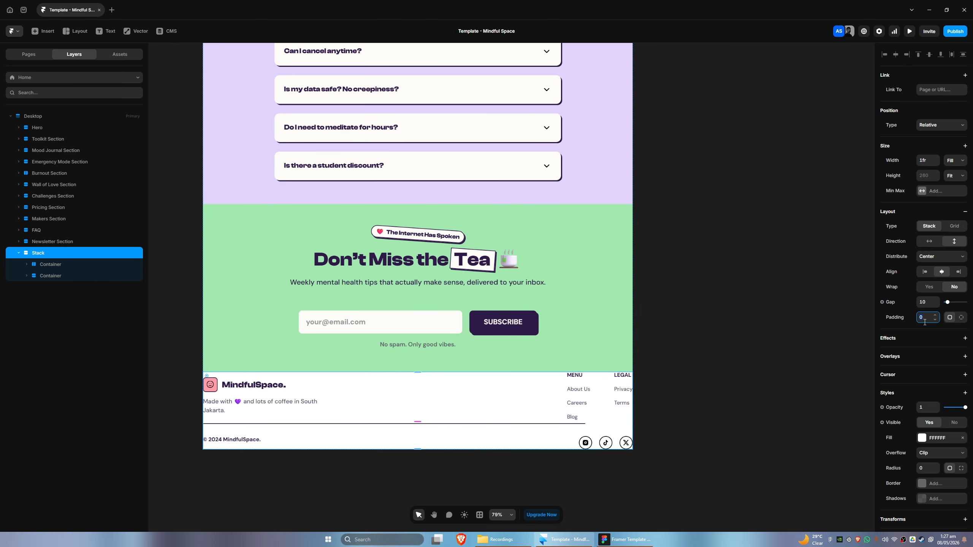
pyautogui.write('80')
pyautogui.press('Return')
# Set the footer stack's gap to 80
pyautogui.scroll(-4, 573, 483)
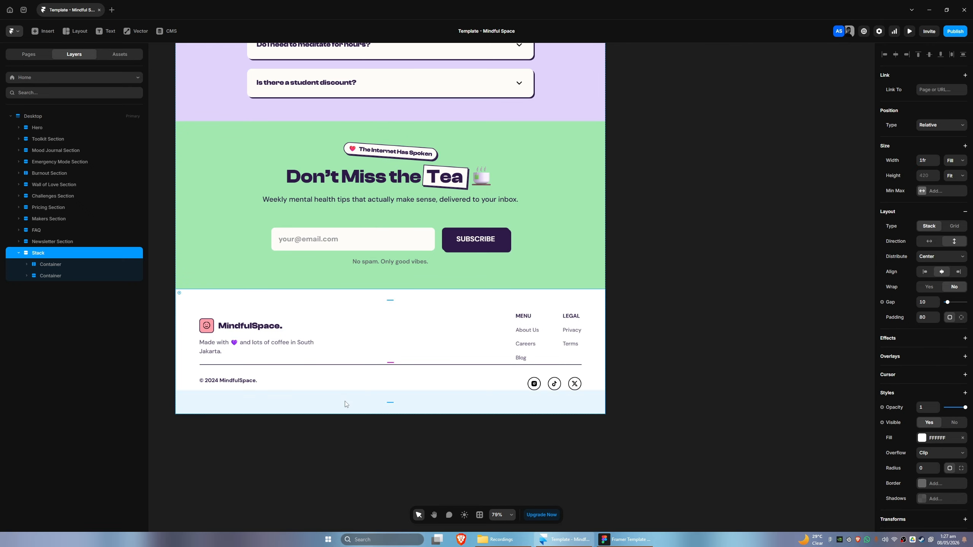
pyautogui.click(570, 541)
pyautogui.click(569, 541)
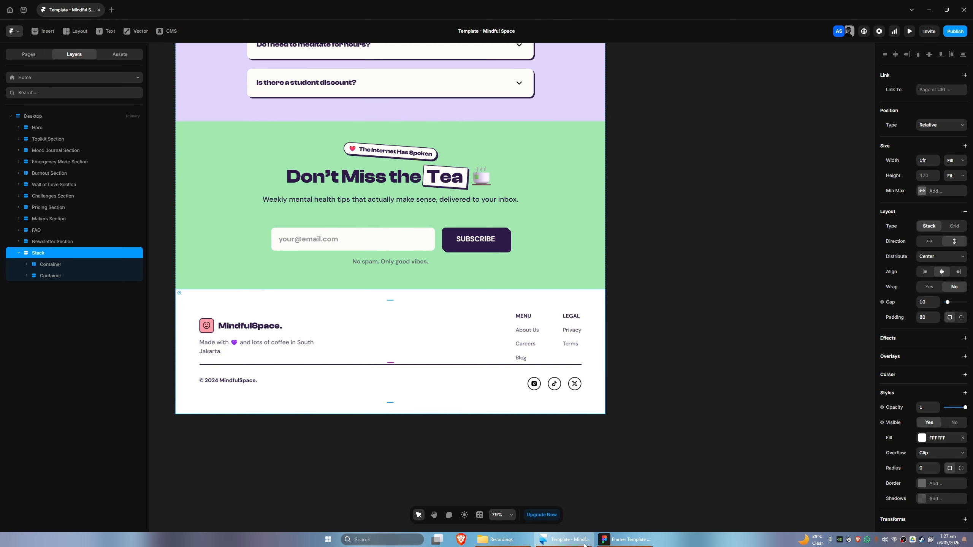
pyautogui.click(570, 541)
pyautogui.click(569, 541)
pyautogui.write('0')
pyautogui.press('Return')
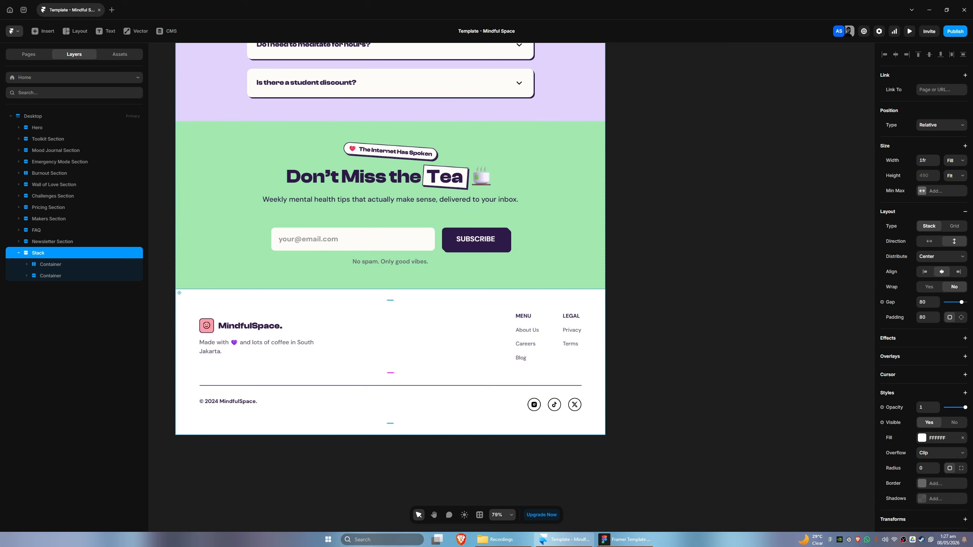
# Copy the Toolkit Section's Background pattern layer into the footer stack and move it above the containers
pyautogui.click(600, 545)
pyautogui.click(599, 545)
pyautogui.click(600, 545)
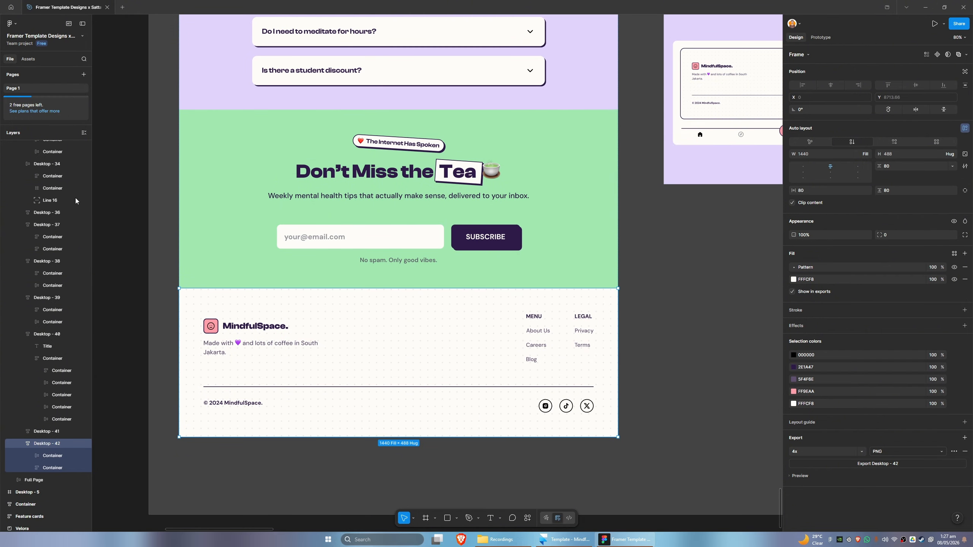
pyautogui.scroll(3, 76, 201)
pyautogui.click(568, 538)
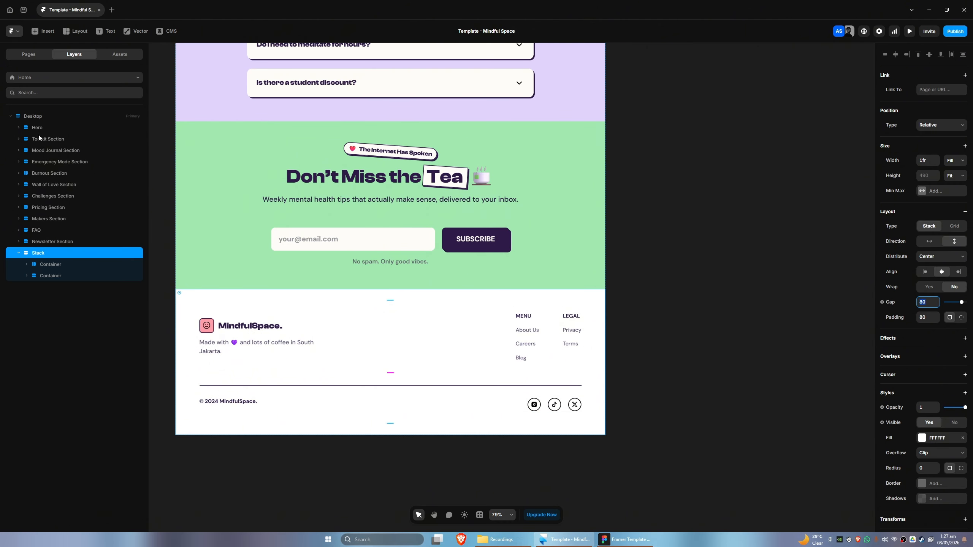
pyautogui.click(19, 139)
pyautogui.click(59, 150)
pyautogui.hotkey('ctrl', 'c')
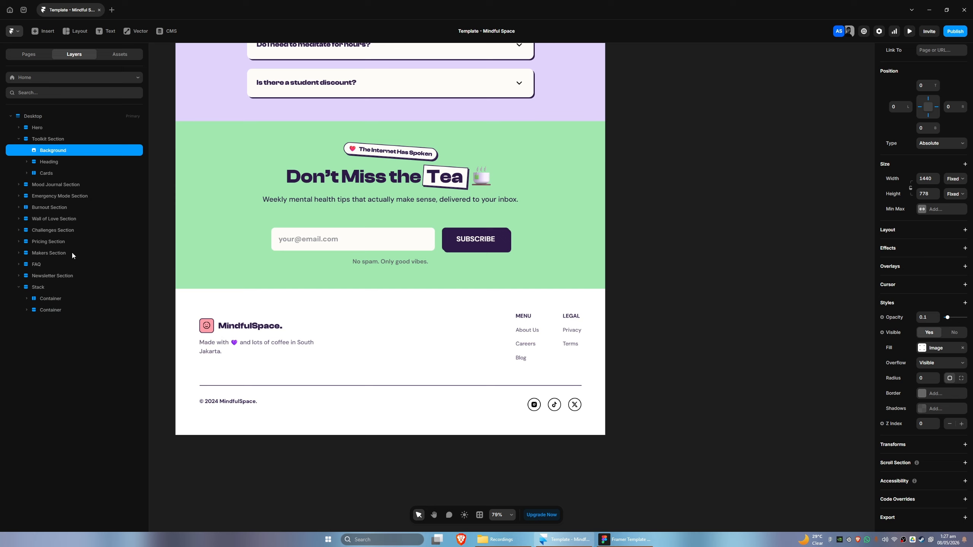
pyautogui.click(54, 289)
pyautogui.hotkey('ctrl', 'v')
pyautogui.moveTo(55, 320); pyautogui.dragTo(55, 300)
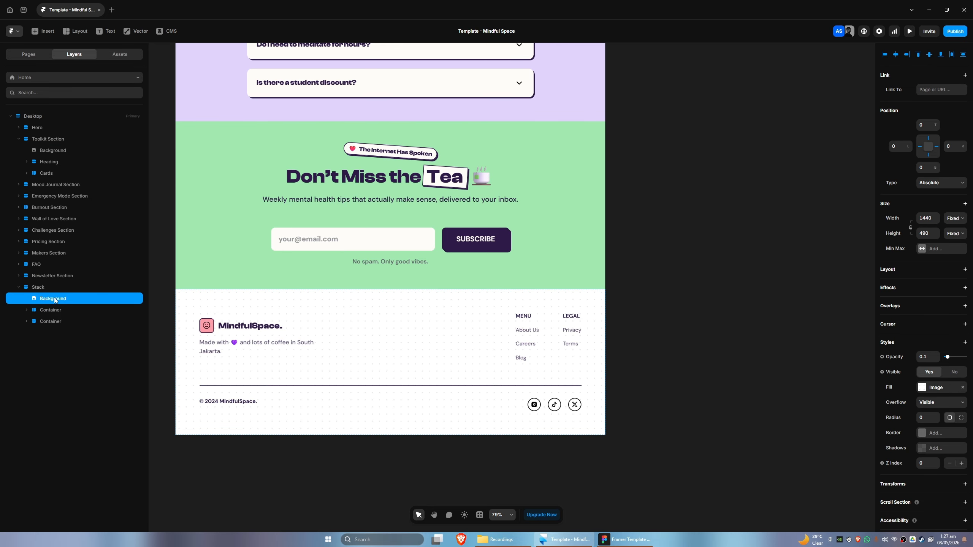
pyautogui.moveTo(326, 418); pyautogui.dragTo(365, 400)
# Rename the footer stack to Footer
pyautogui.doubleClick(42, 289)
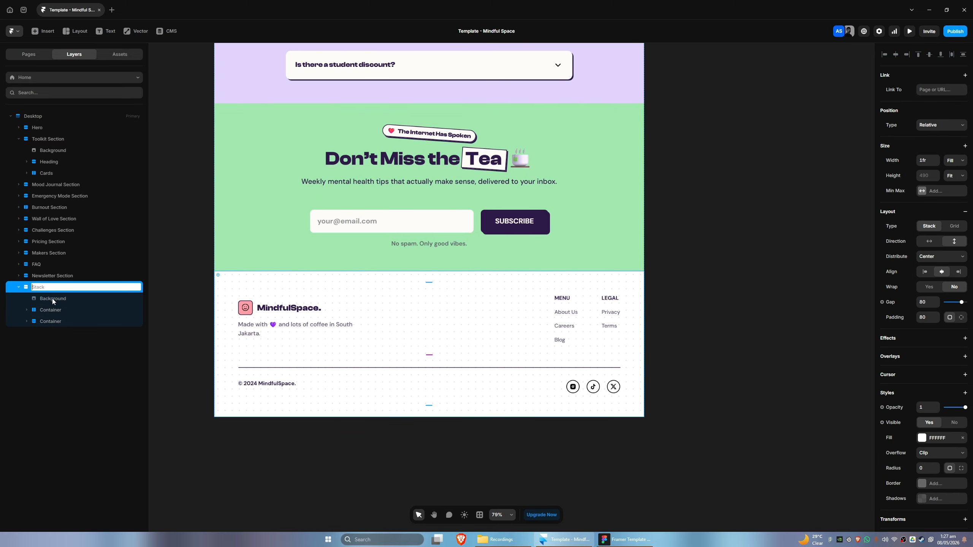
pyautogui.write('Footer')
pyautogui.press('Return')
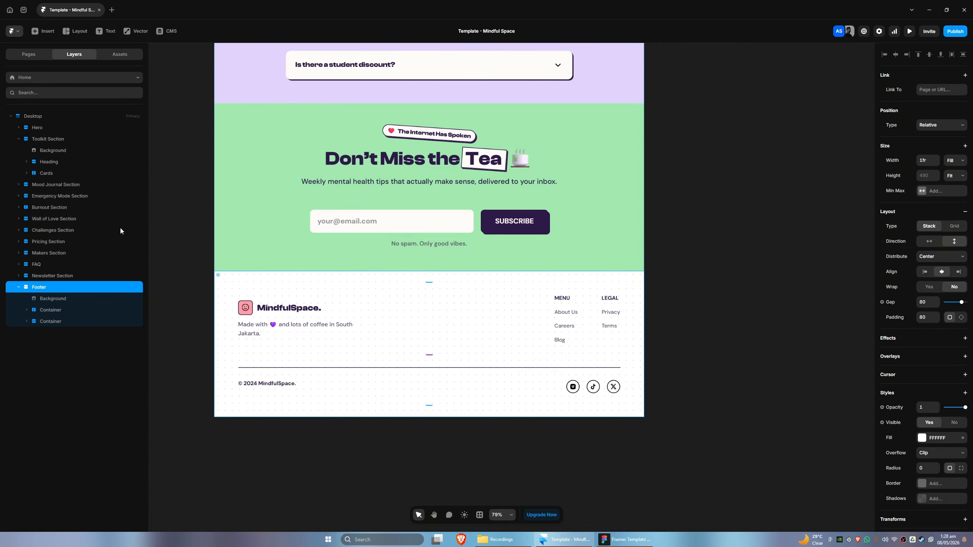
pyautogui.click(56, 311)
pyautogui.doubleClick(52, 312)
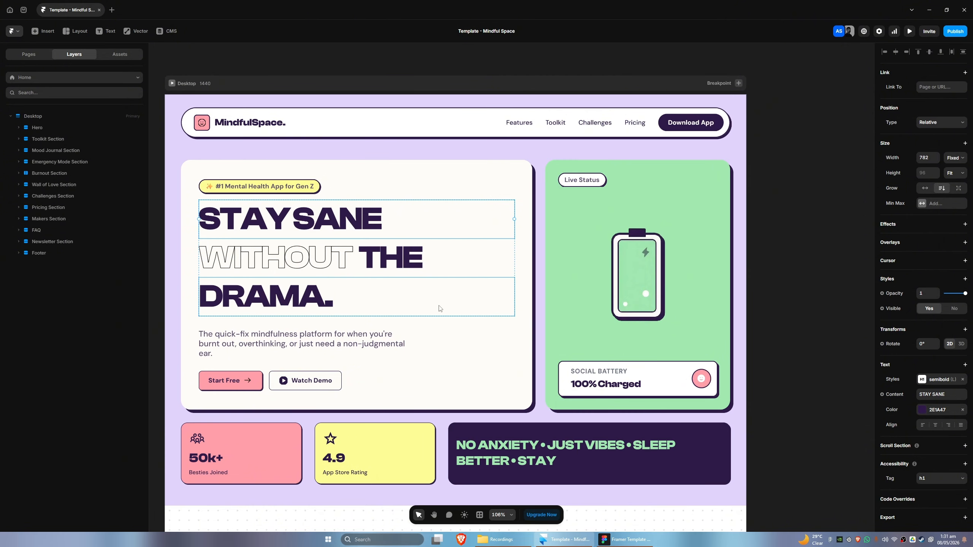
pyautogui.moveTo(396, 217); pyautogui.dragTo(405, 221)
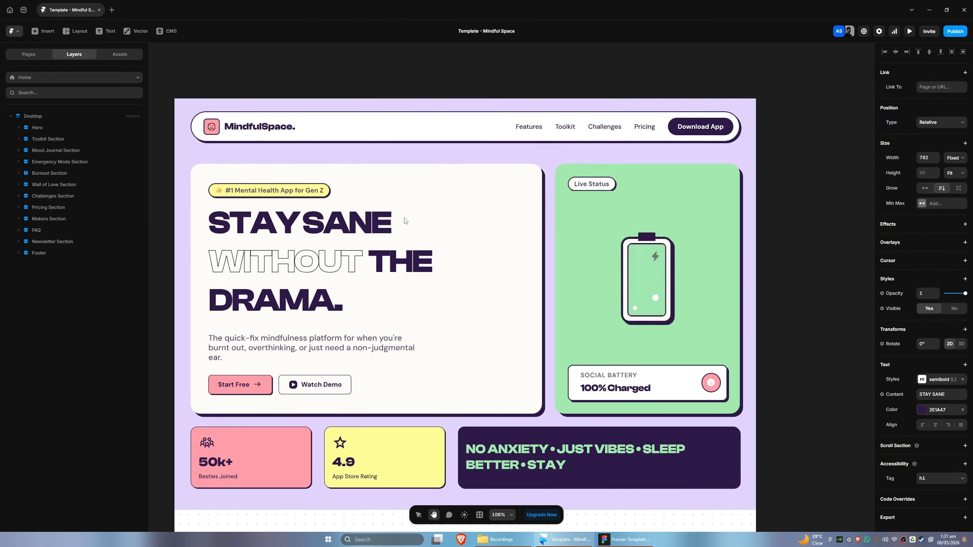
pyautogui.moveTo(794, 206); pyautogui.dragTo(706, 222)
pyautogui.moveTo(218, 102); pyautogui.dragTo(340, 111)
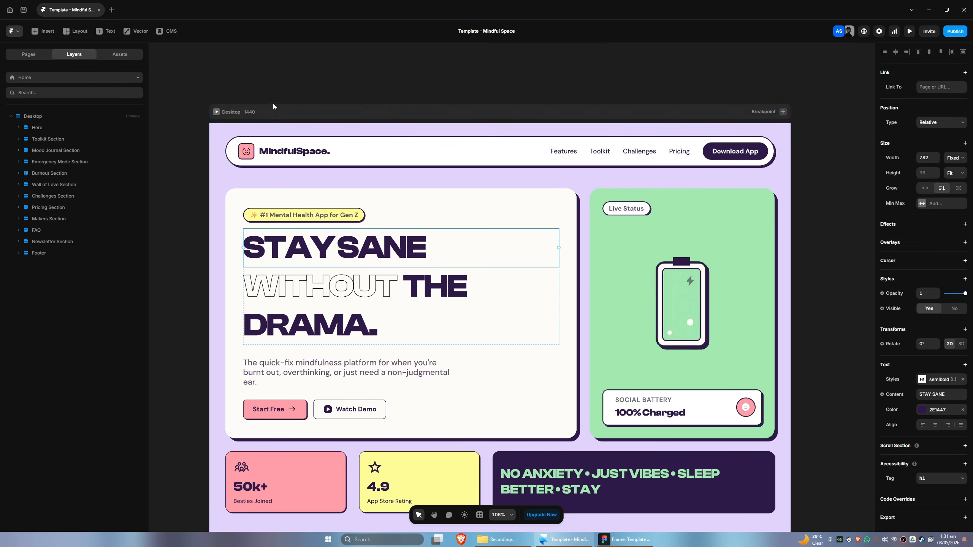